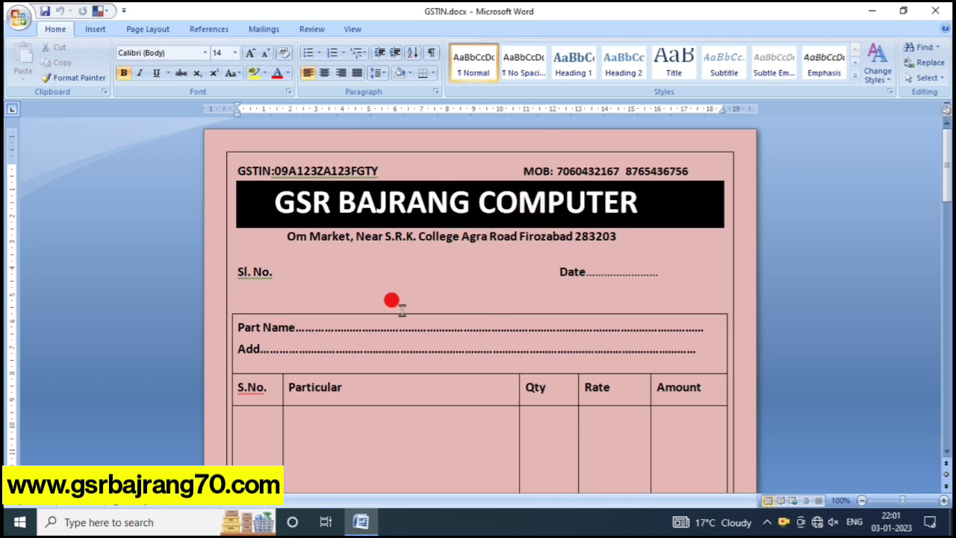
Step: Scroll through the finished GSTIN.docx bill from shop header down to the signature
scroll(385, 306, "down", 3)
scroll(385, 306, "down", 10)
scroll(395, 313, "down", 4)
scroll(416, 326, "up", 5)
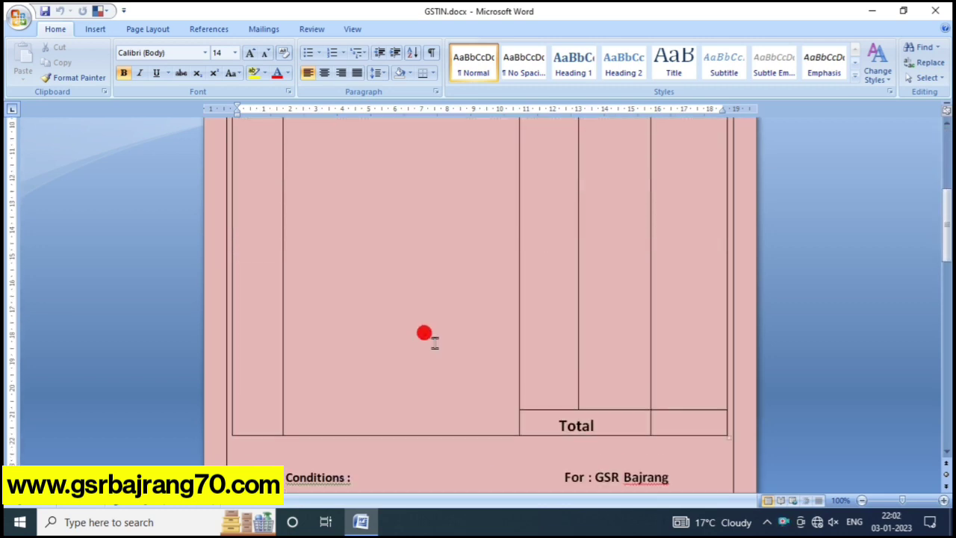
scroll(425, 333, "up", 12)
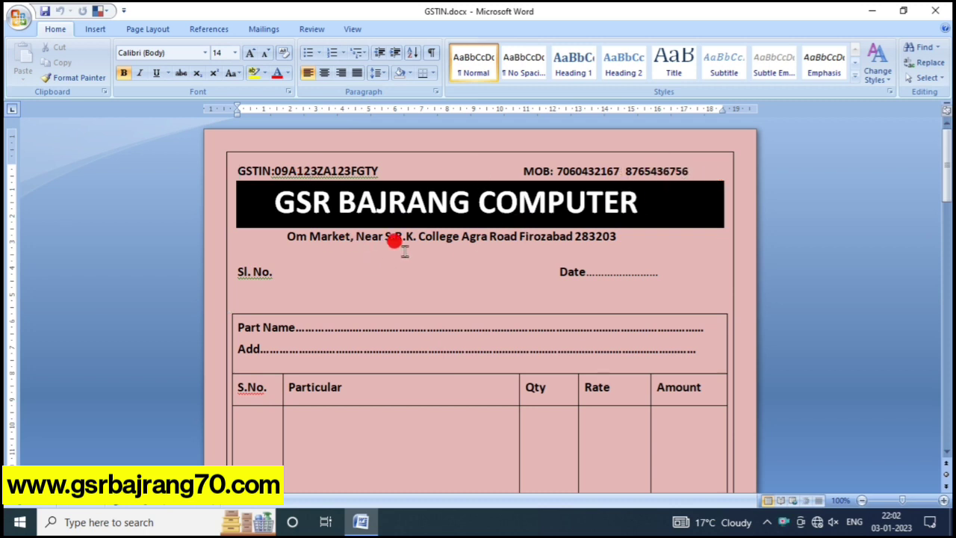
scroll(601, 242, "down", 1)
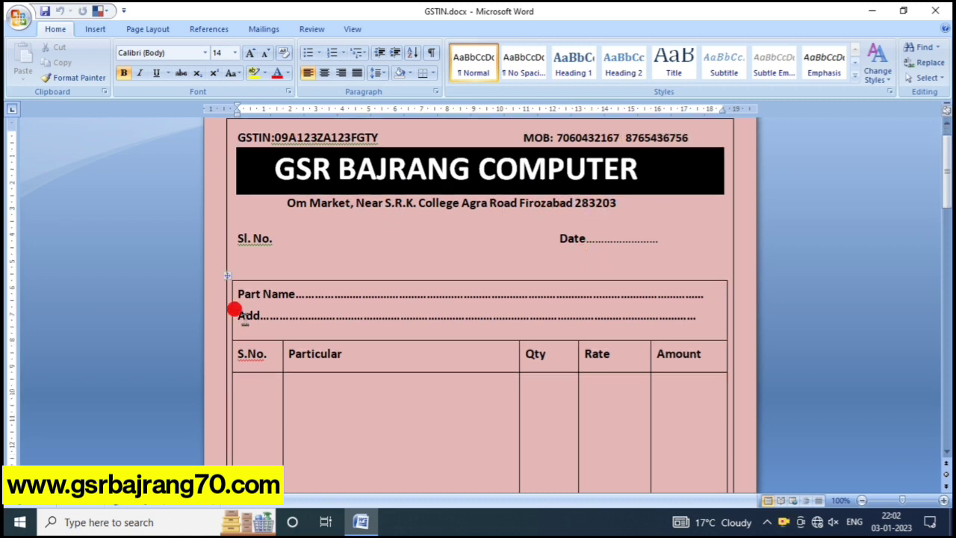
scroll(451, 357, "down", 2)
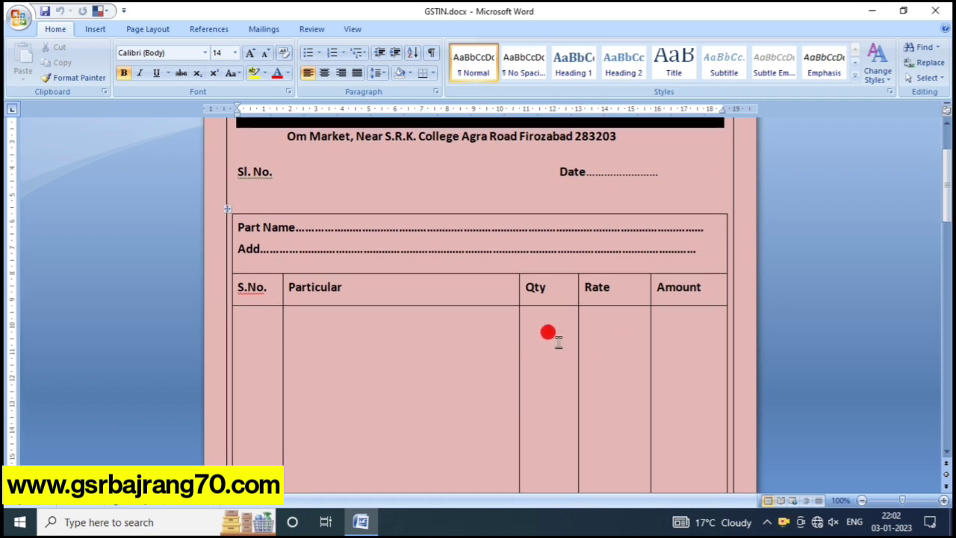
scroll(559, 341, "down", 2)
scroll(559, 342, "down", 3)
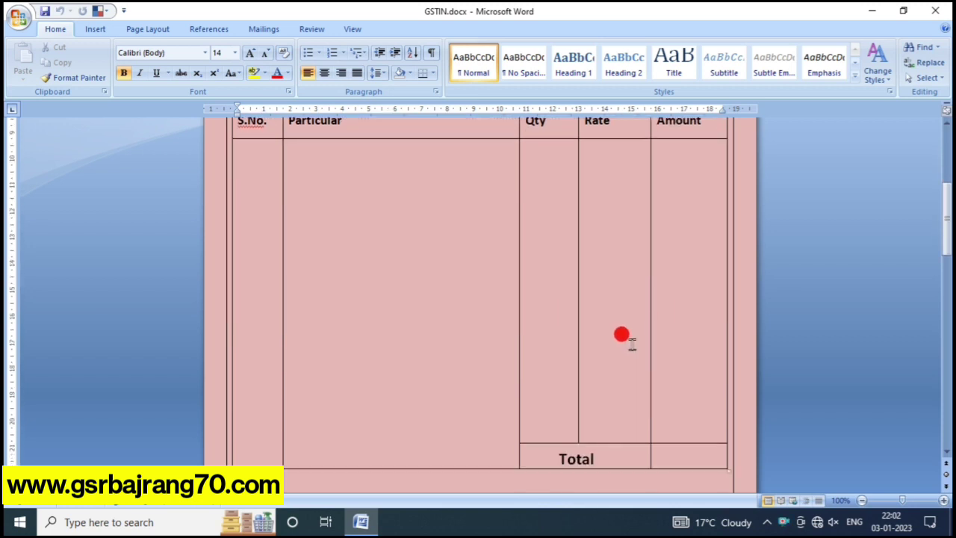
scroll(568, 336, "down", 2)
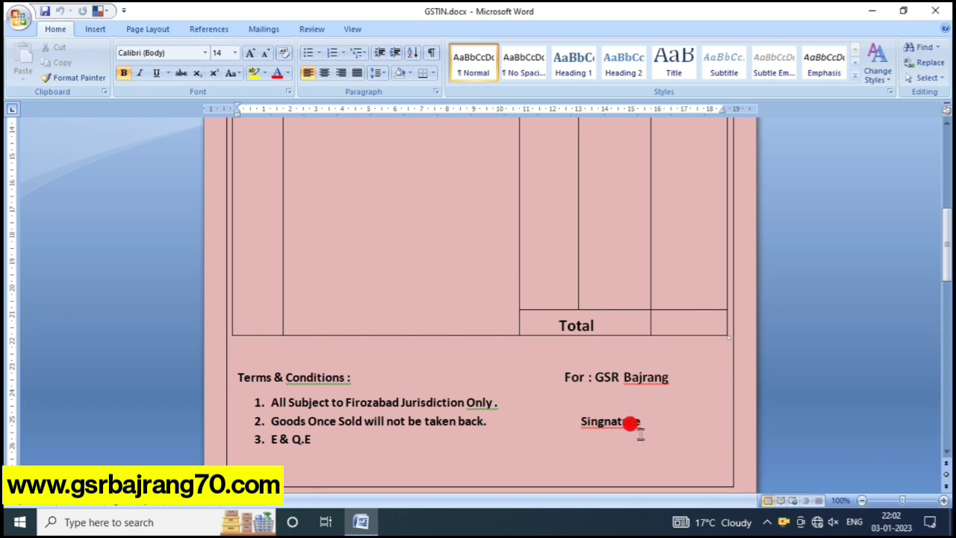
scroll(603, 402, "up", 4)
scroll(567, 410, "up", 6)
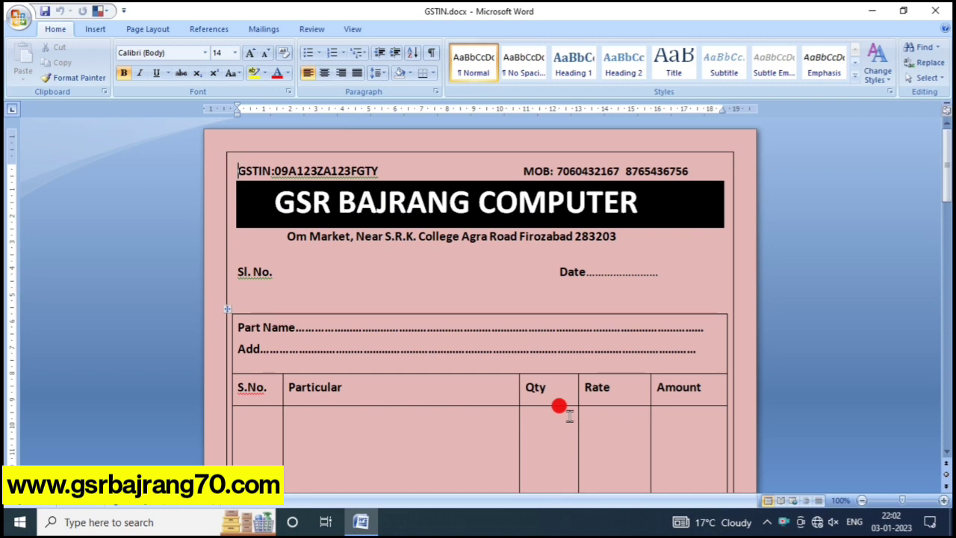
Step: Minimize Word, refresh the desktop and launch a new maximized Word document
left_click(870, 11)
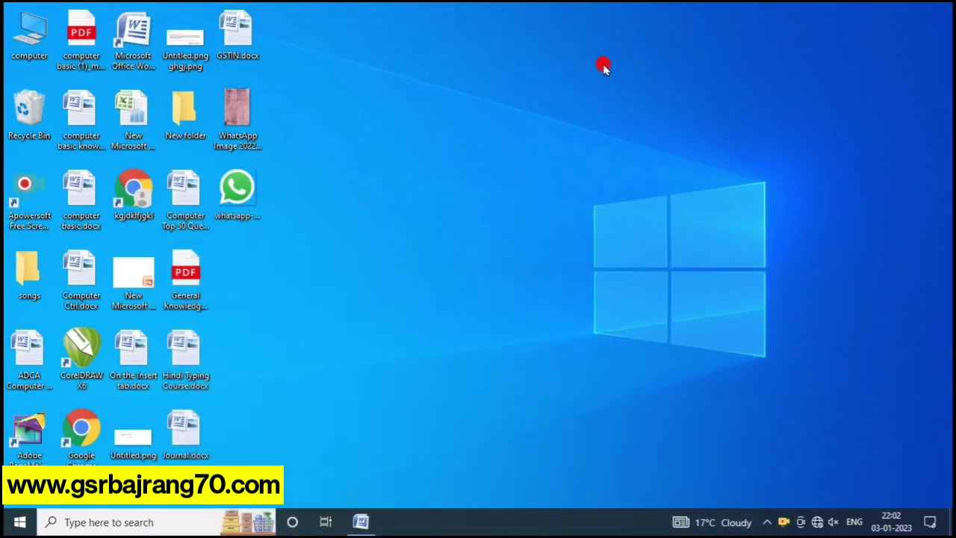
right_click(604, 66)
left_click(628, 98)
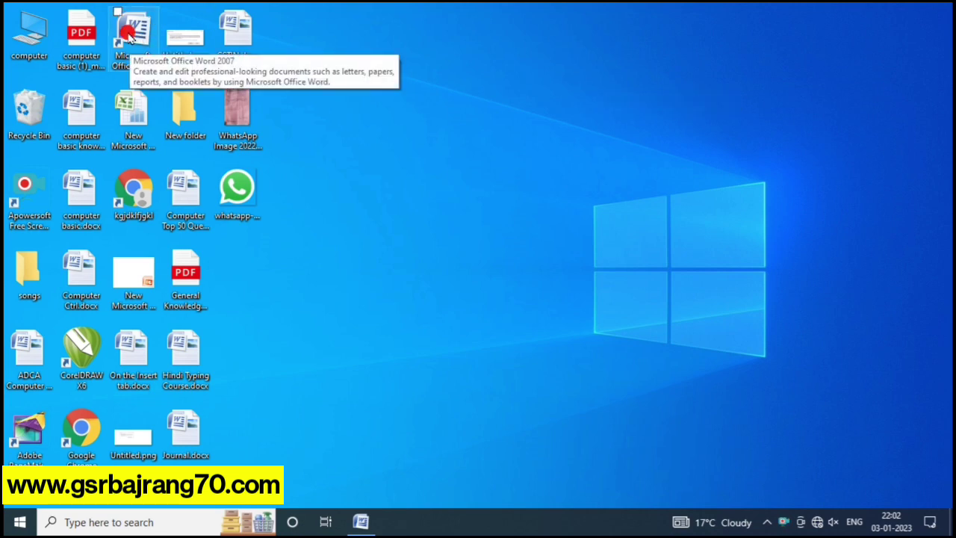
double_click(128, 28)
left_click(762, 13)
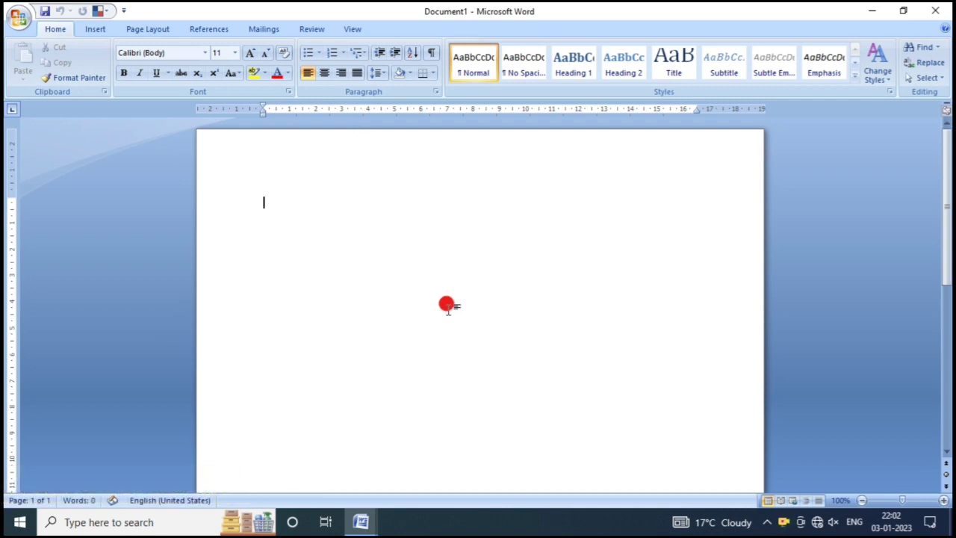
Step: Set the new document's paper size to A4
left_click(156, 30)
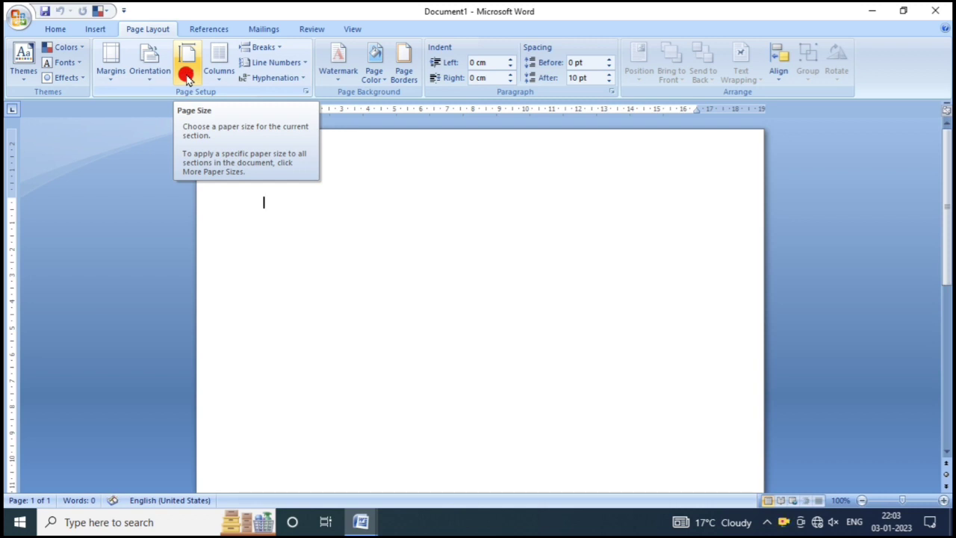
left_click(187, 74)
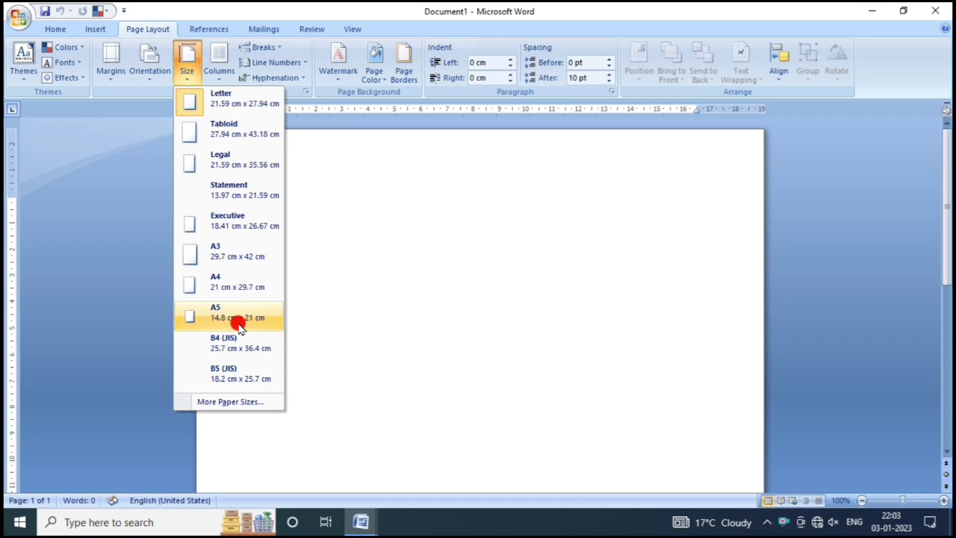
left_click(230, 284)
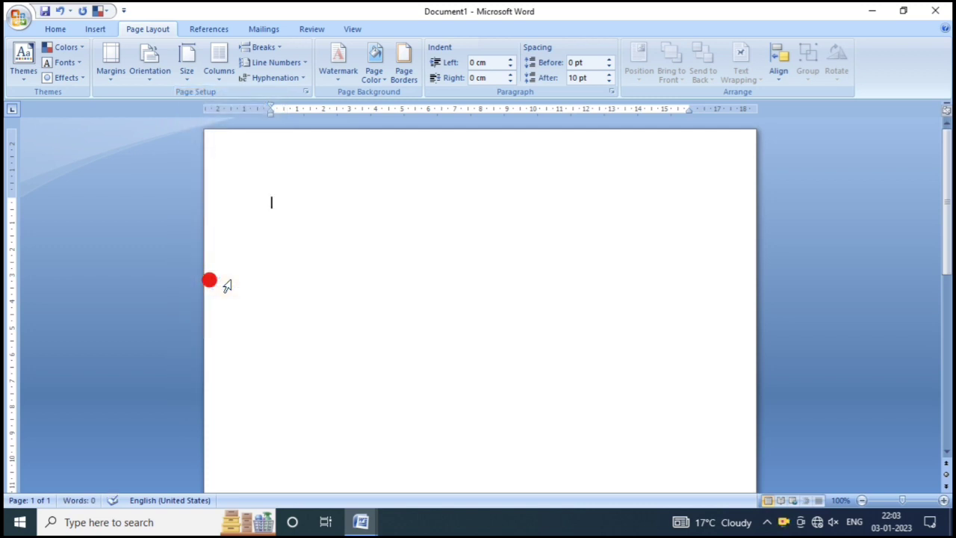
Step: Apply Narrow 1.27 cm margins, try landscape, then settle on portrait orientation
left_click(112, 82)
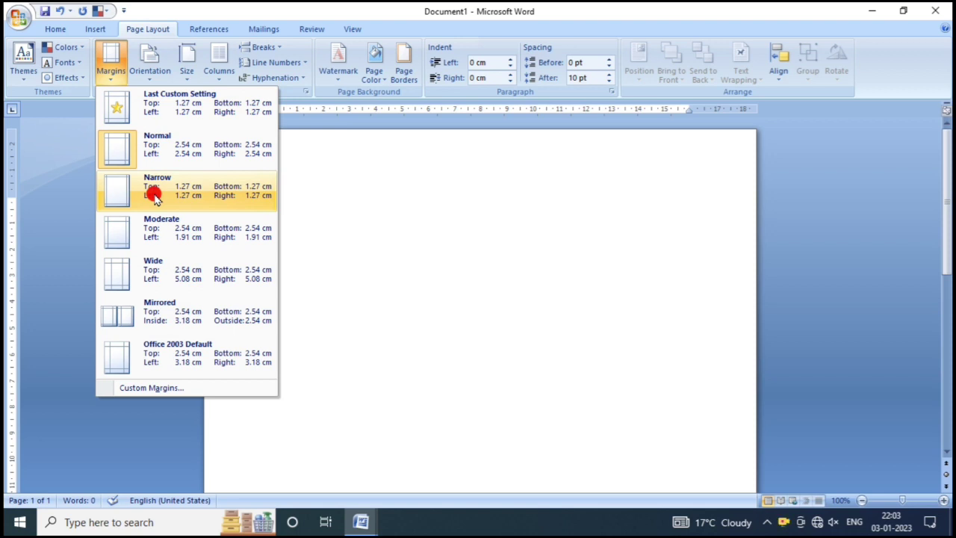
left_click(155, 193)
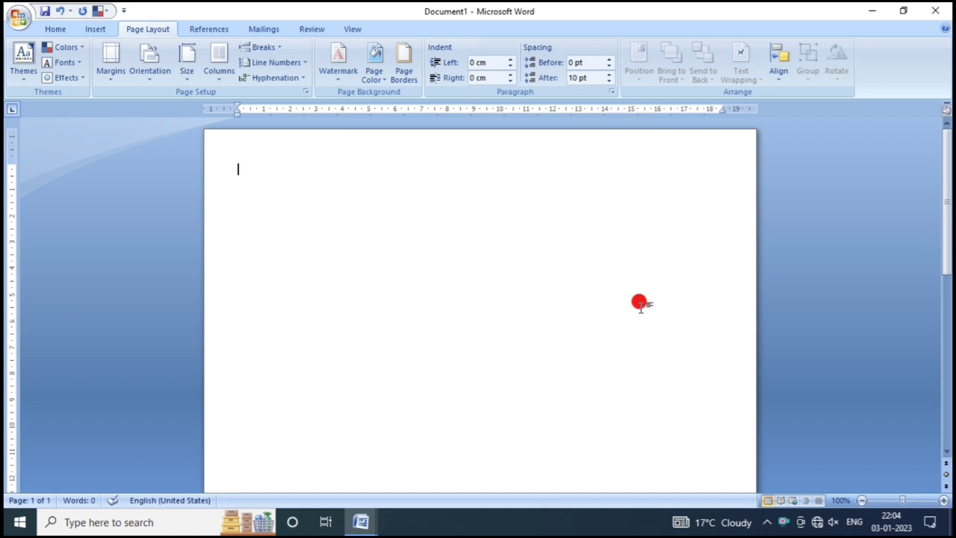
left_click(148, 78)
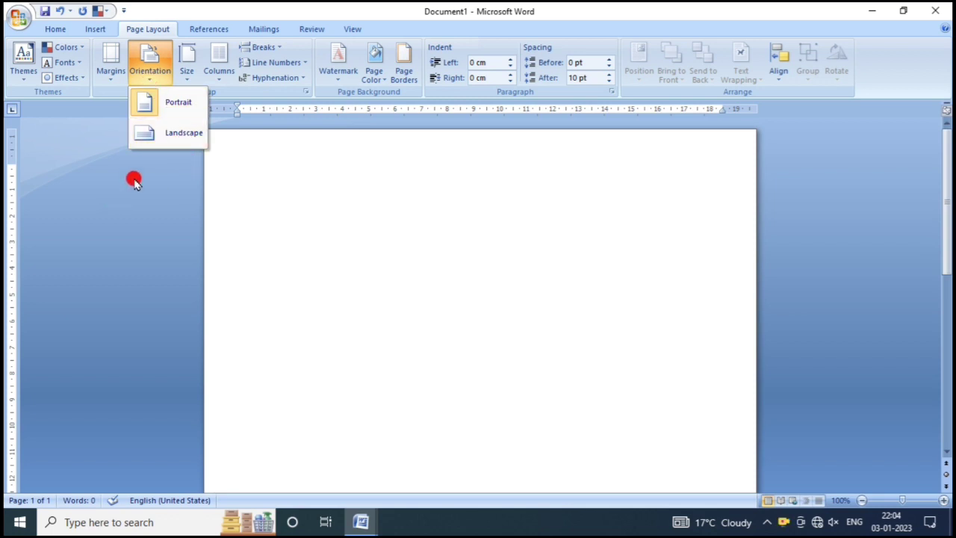
left_click(185, 132)
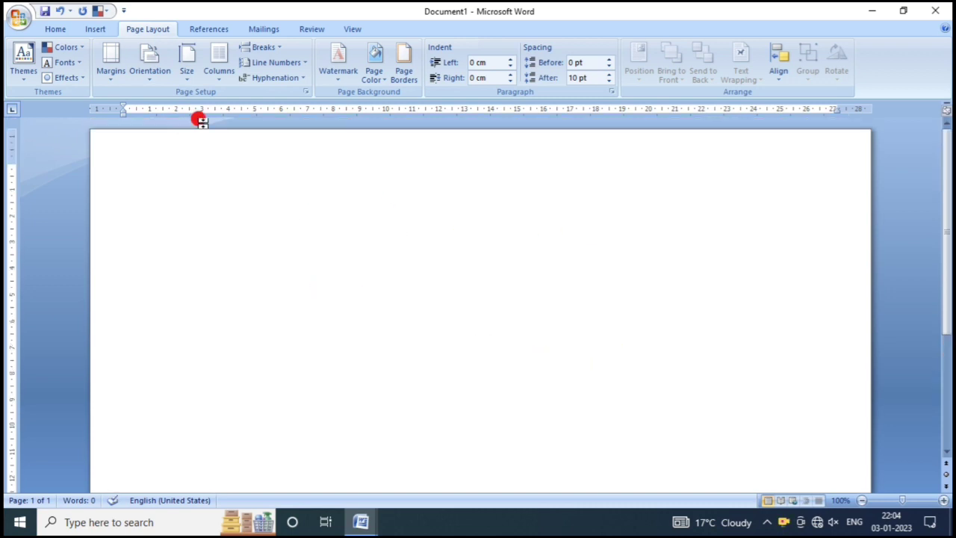
left_click(155, 81)
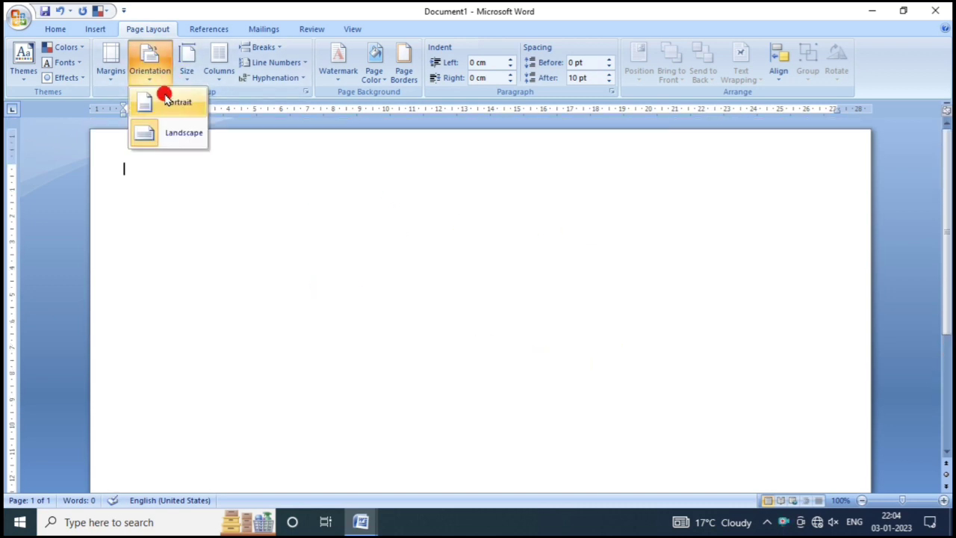
left_click(165, 102)
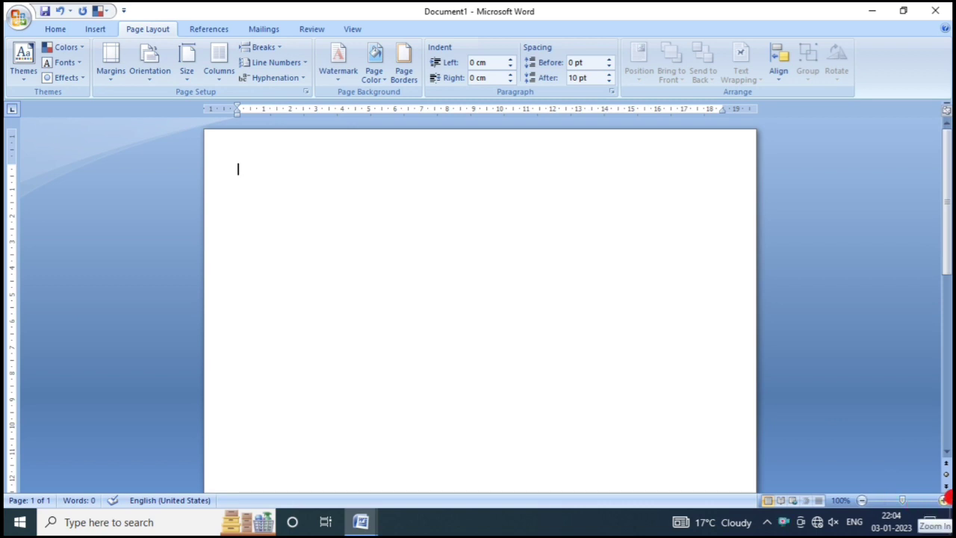
Step: Zoom the blank A4 page view out to 50% so the whole page shows
left_click(863, 500)
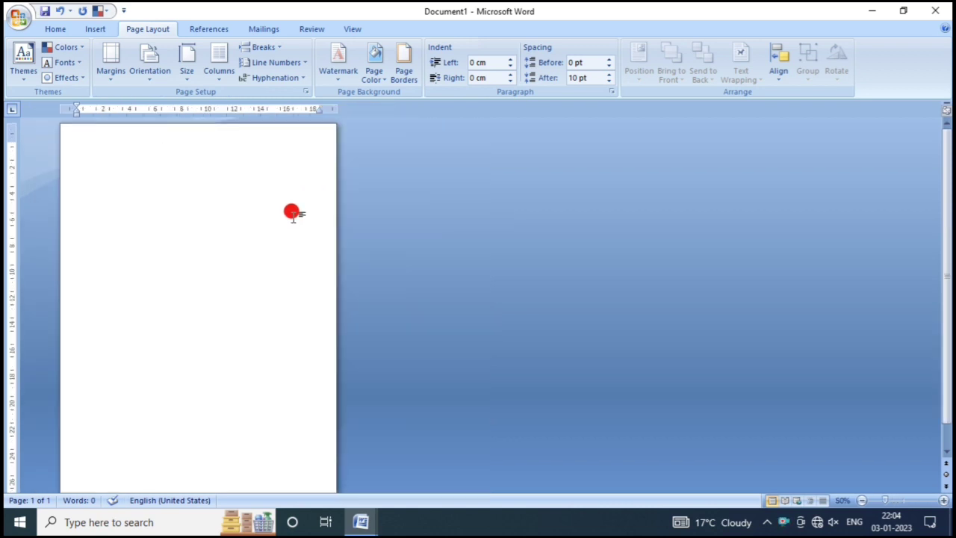
scroll(292, 214, "down", 1, "ctrl")
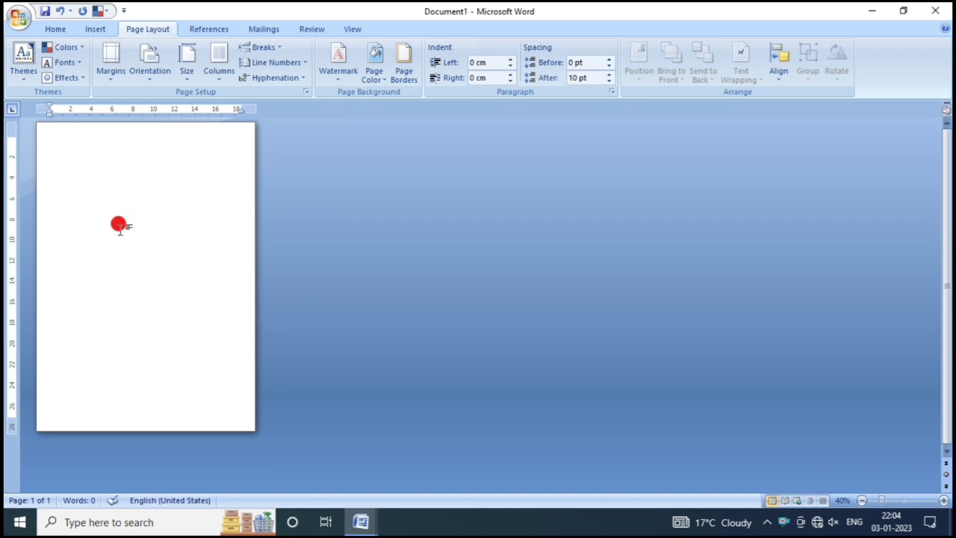
scroll(119, 226, "up", 1, "ctrl")
scroll(121, 224, "up", 2, "ctrl")
scroll(115, 221, "up", 2, "ctrl")
scroll(124, 235, "up", 1, "ctrl")
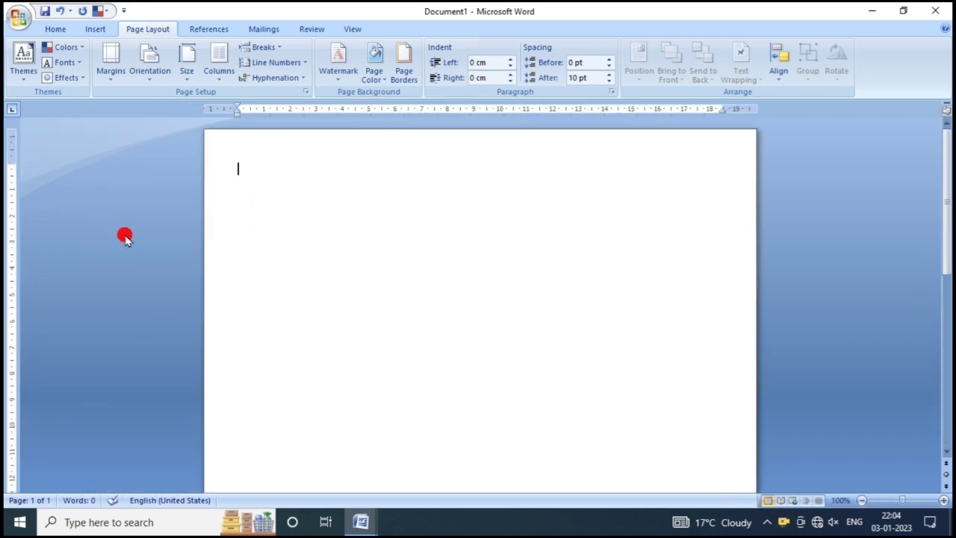
scroll(126, 237, "down", 3, "ctrl")
scroll(115, 228, "down", 1, "ctrl")
scroll(124, 239, "down", 1, "ctrl")
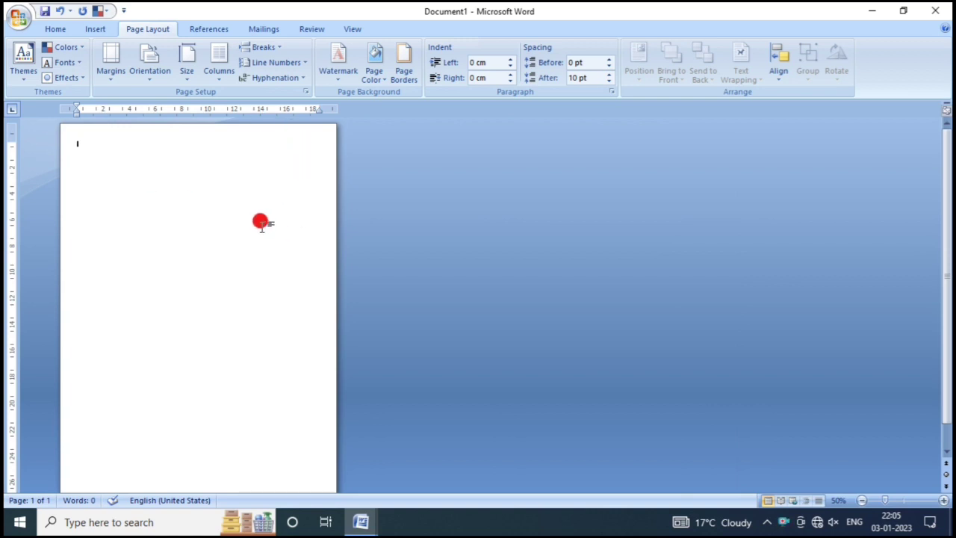
Step: In Page Borders, pick the plain single-line style with 4½ pt width
left_click(407, 74)
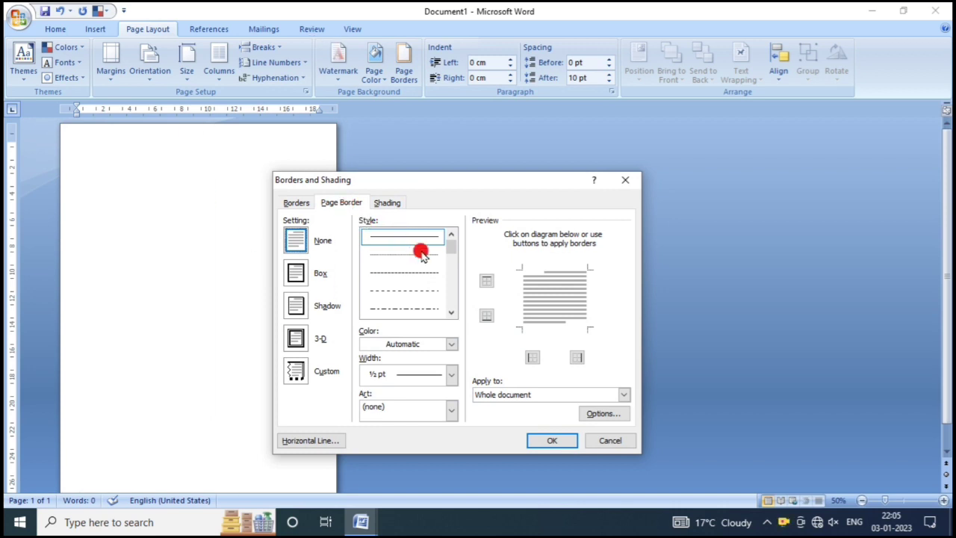
scroll(453, 253, "down", 2)
scroll(454, 252, "down", 3)
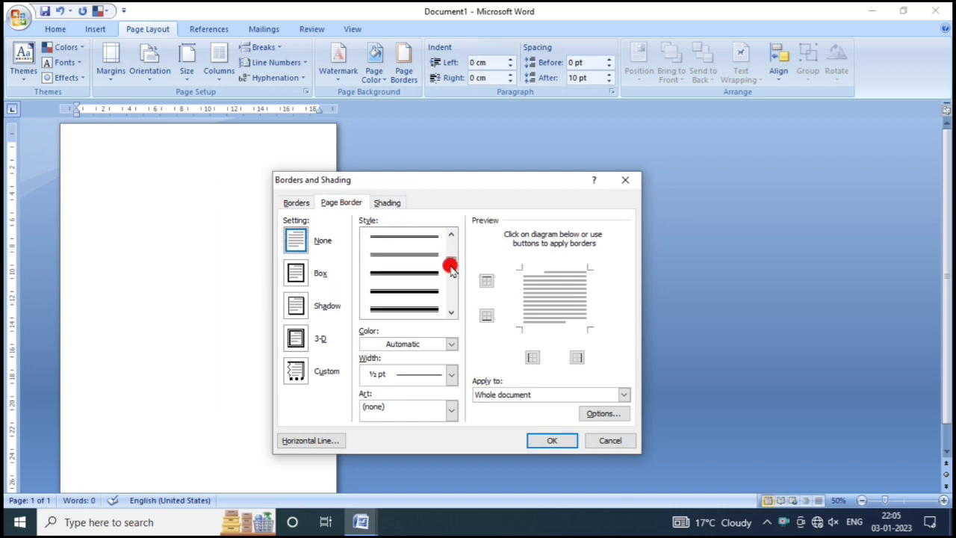
scroll(401, 294, "down", 2)
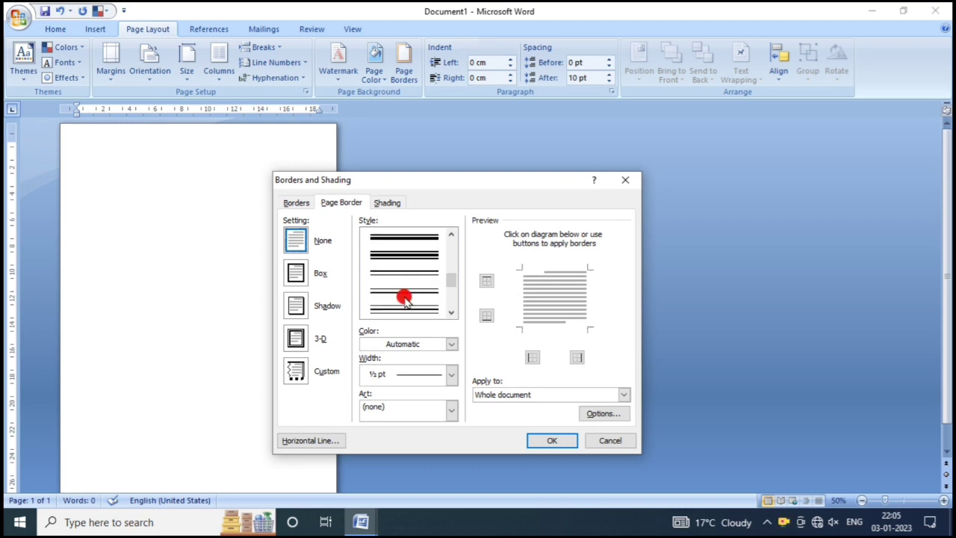
scroll(404, 293, "down", 2)
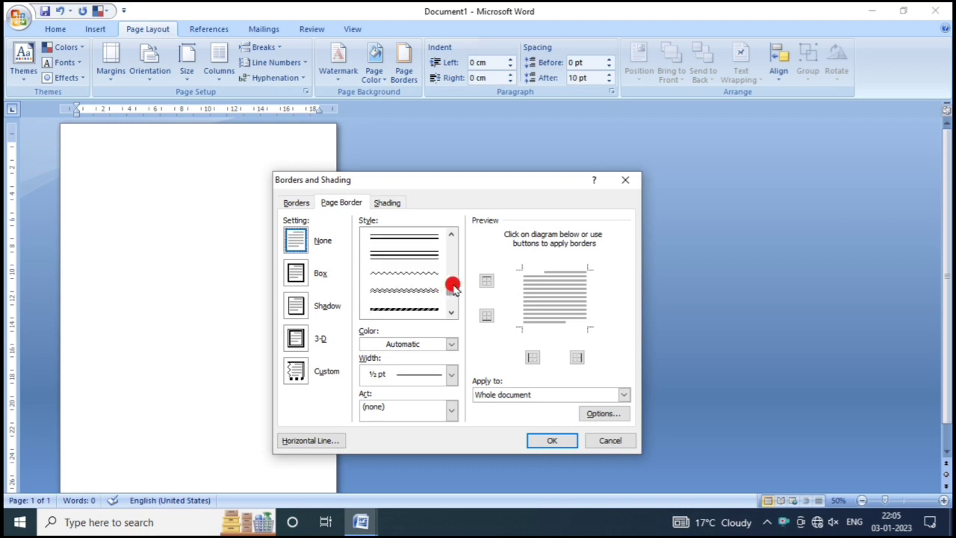
left_click_drag(454, 289, 444, 239)
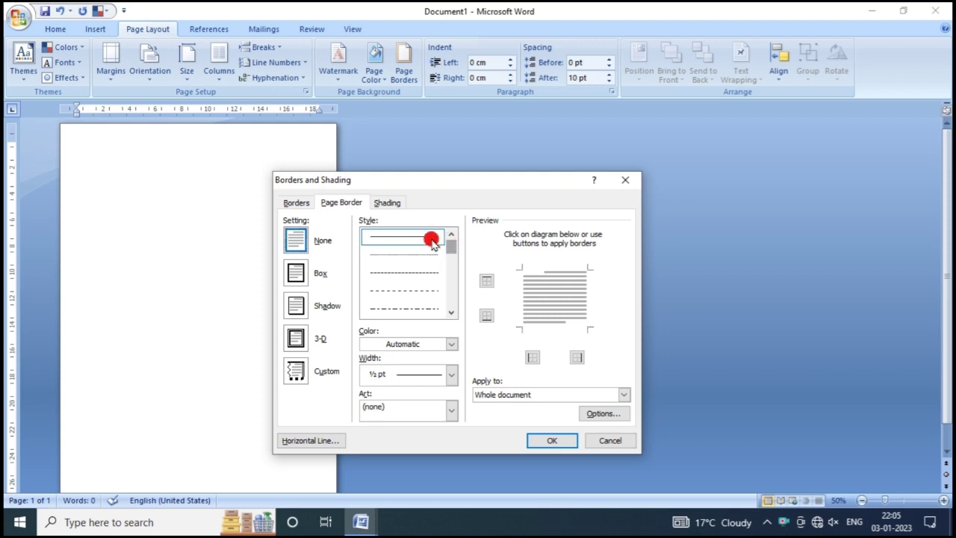
left_click(392, 239)
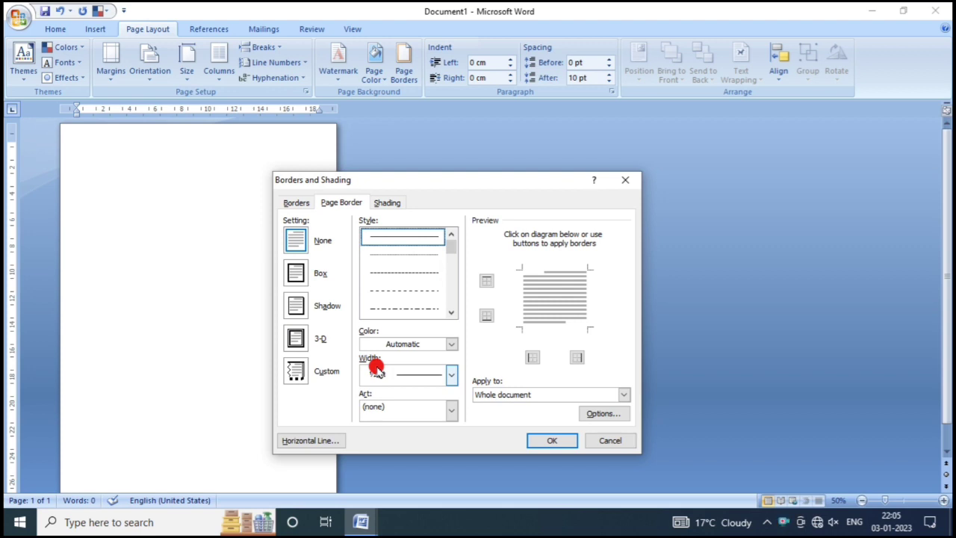
left_click(451, 374)
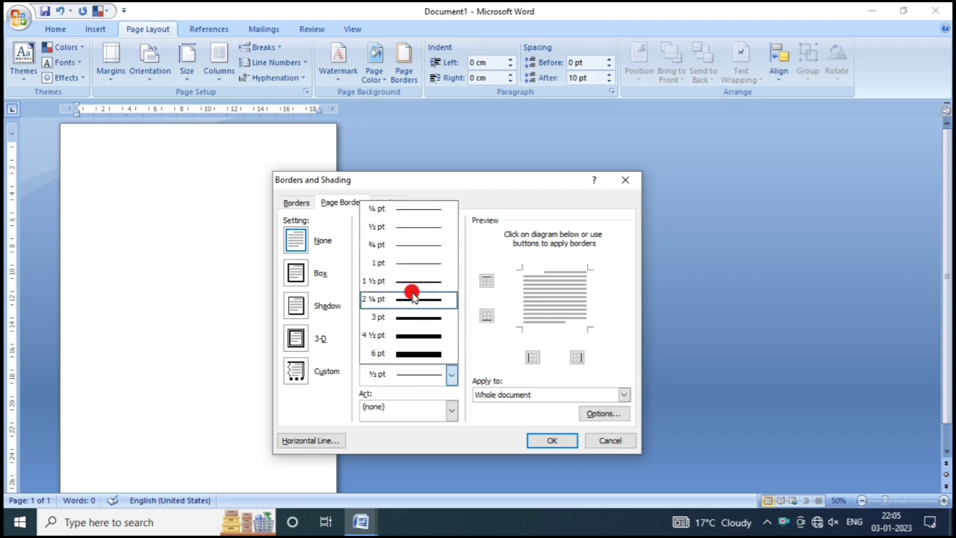
left_click(415, 337)
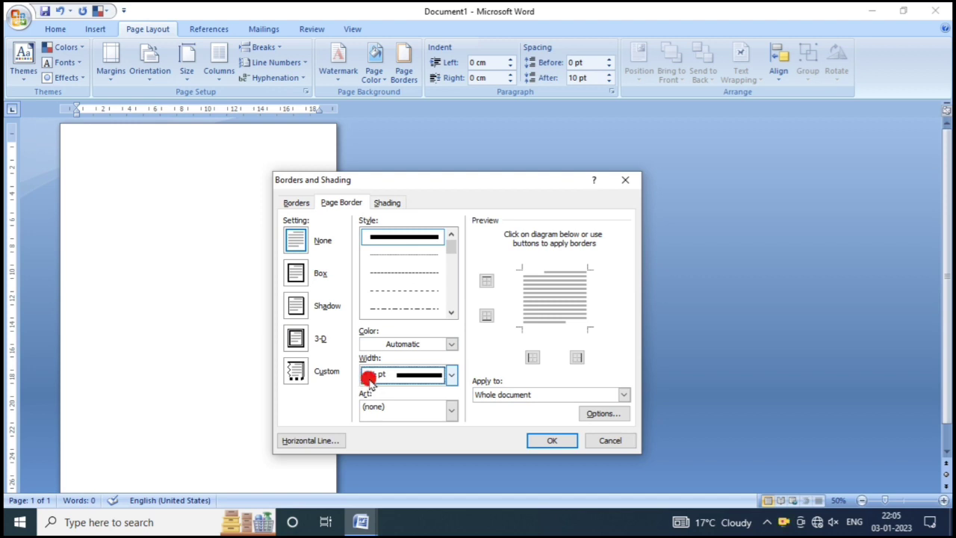
Step: Apply the 4½ pt border to the top, bottom, left and right sides
left_click(486, 280)
left_click(486, 317)
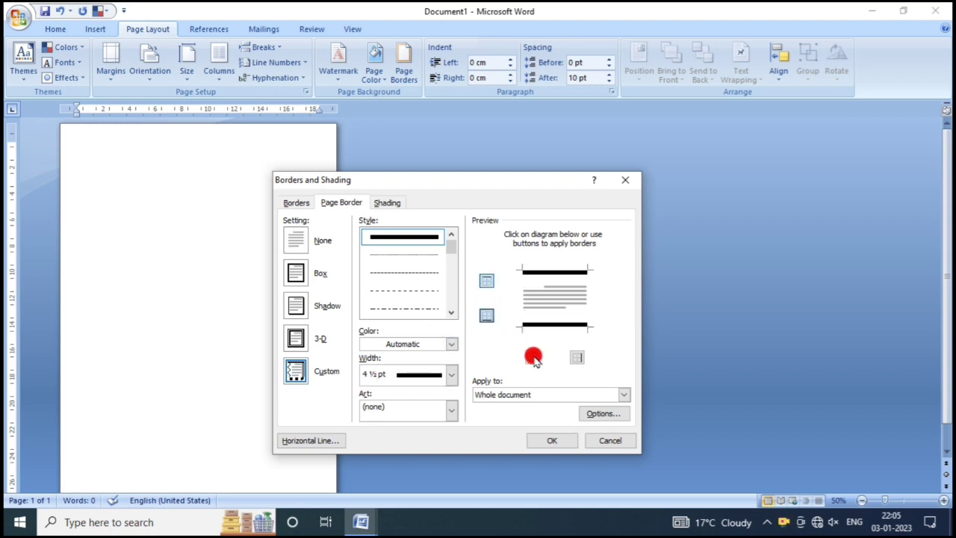
left_click(531, 357)
left_click(577, 357)
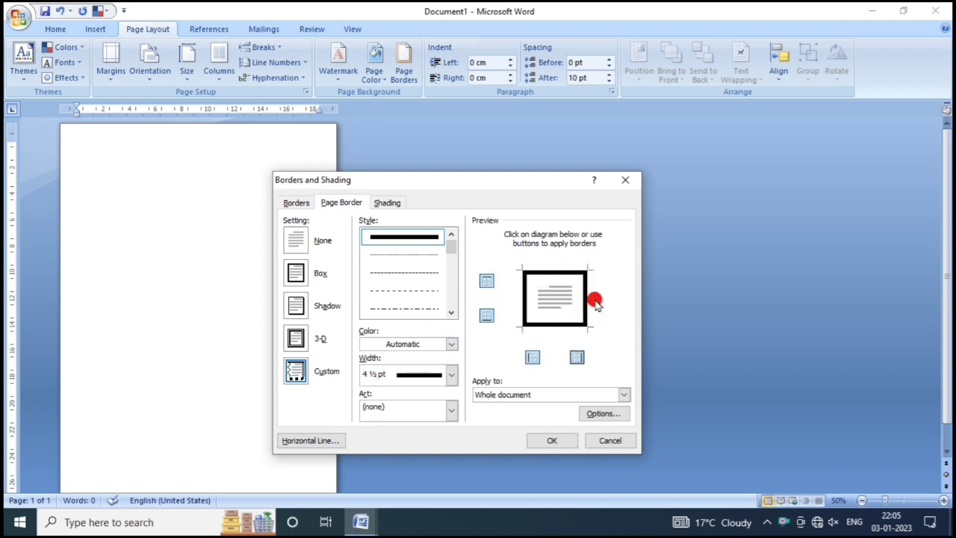
left_click(552, 440)
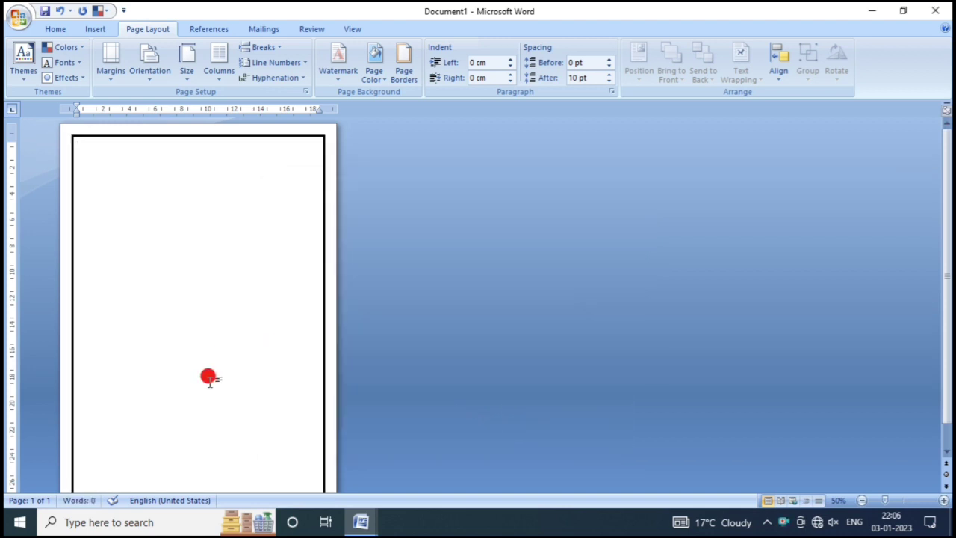
Step: Set the page colour to Red, Accent 2, Lighter 60%, then switch to GSTIN.docx
scroll(171, 282, "down", 1)
scroll(166, 216, "up", 1)
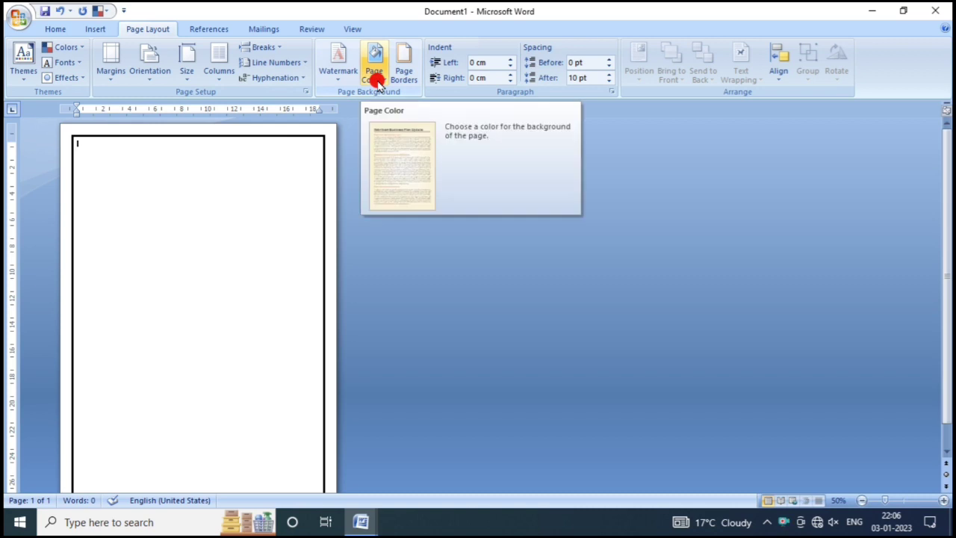
left_click(375, 81)
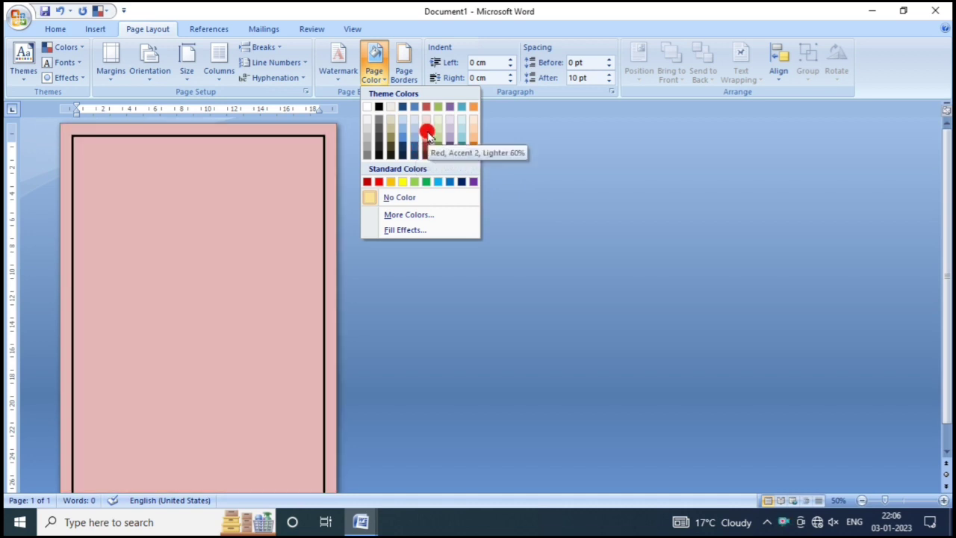
left_click(427, 133)
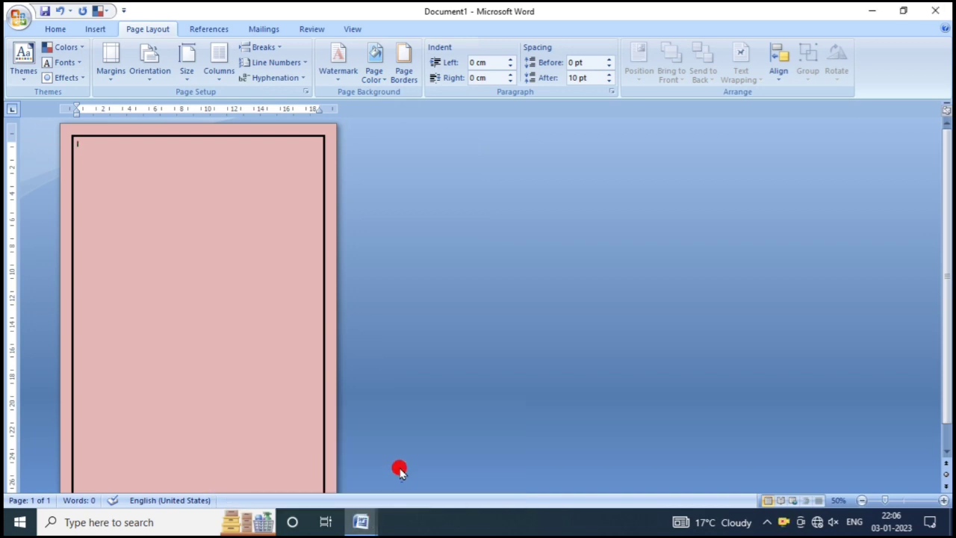
left_click(361, 520)
left_click(347, 489)
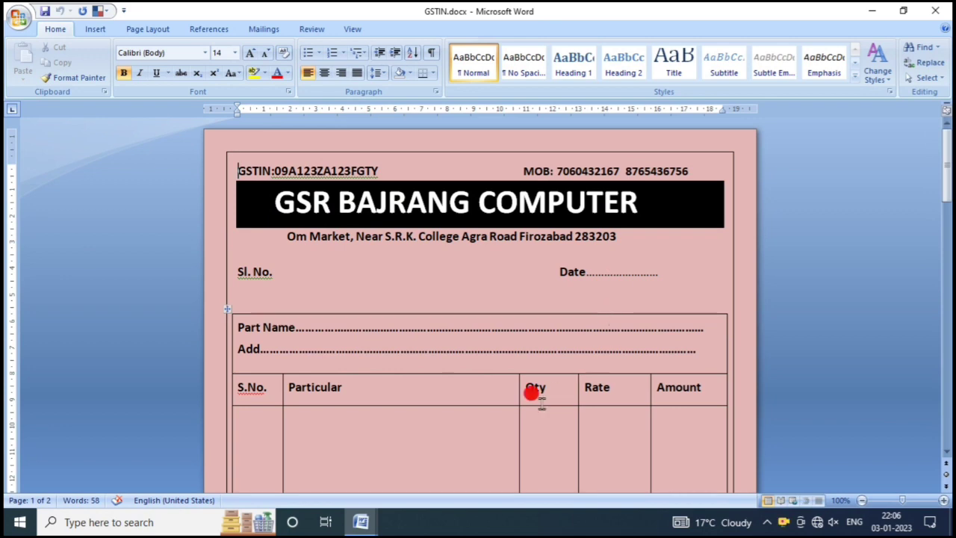
Step: Look over the GSTIN.docx bill, then return to Document1 with the cursor at the page top
scroll(516, 394, "down", 6)
scroll(519, 366, "down", 4)
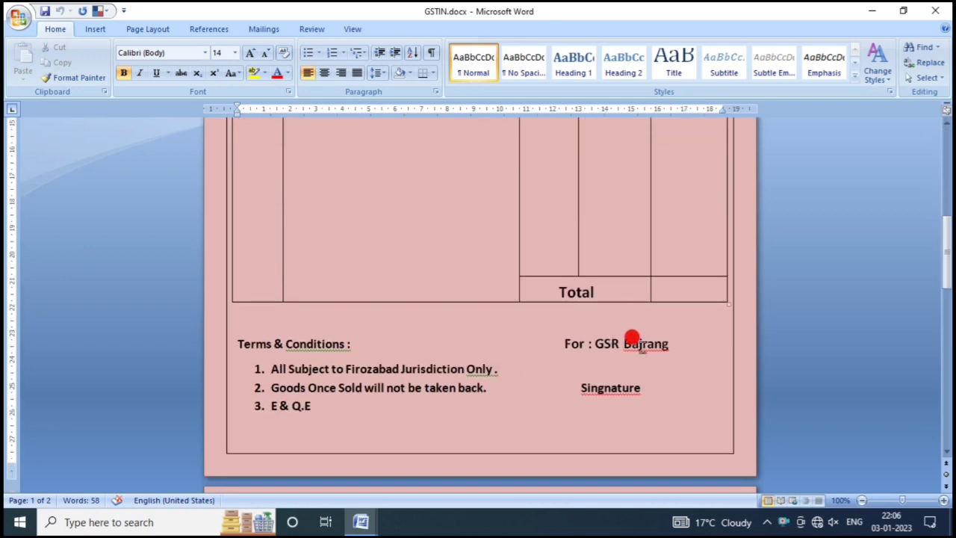
scroll(590, 359, "up", 2)
scroll(575, 313, "up", 4)
scroll(552, 326, "up", 2)
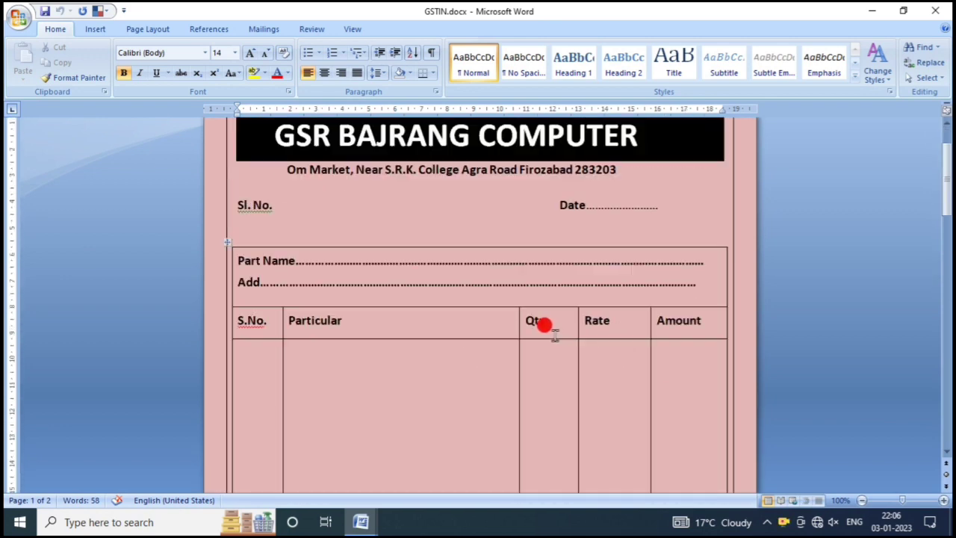
scroll(539, 321, "up", 2)
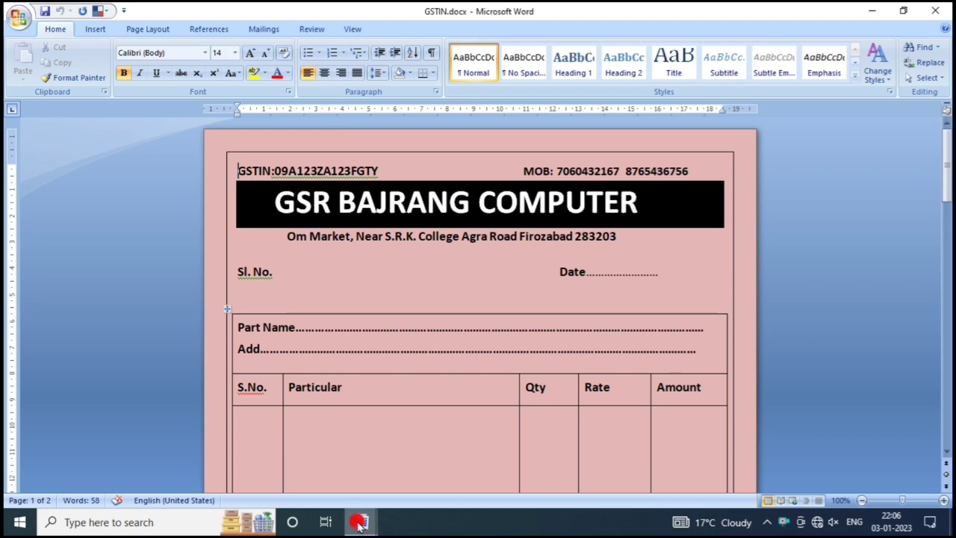
mouse_move(360, 522)
left_click(396, 467)
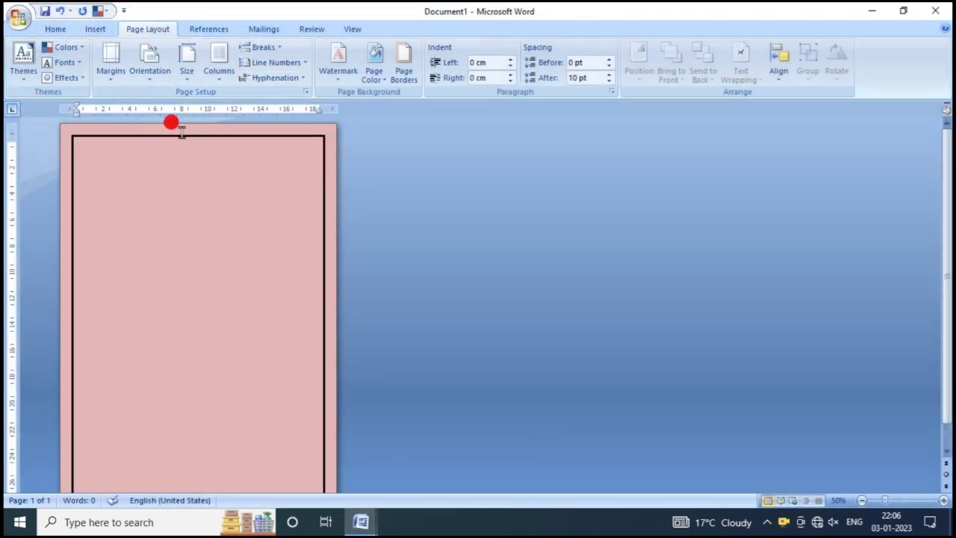
left_click(113, 146)
Step: Set the font size to 14 pt on the Home tab
left_click(57, 28)
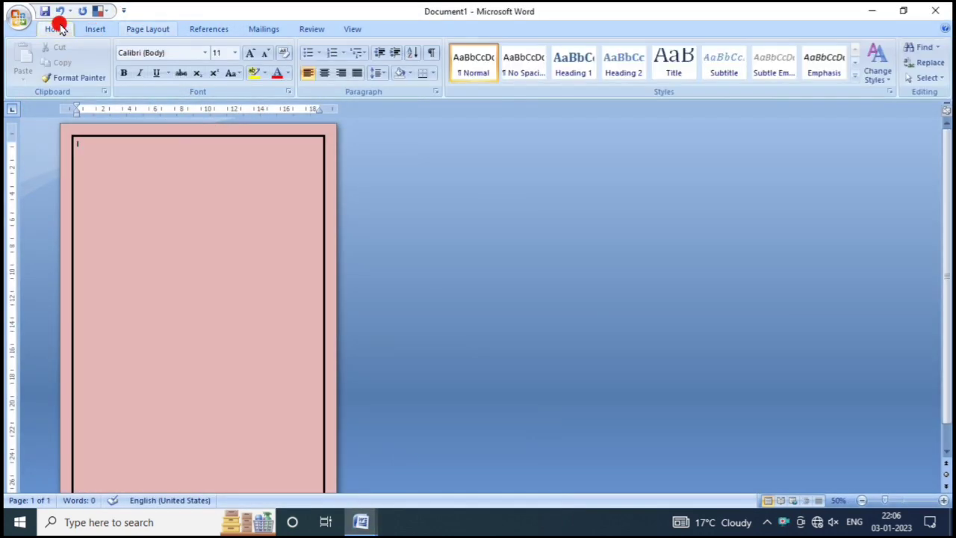
left_click(224, 53)
type("14")
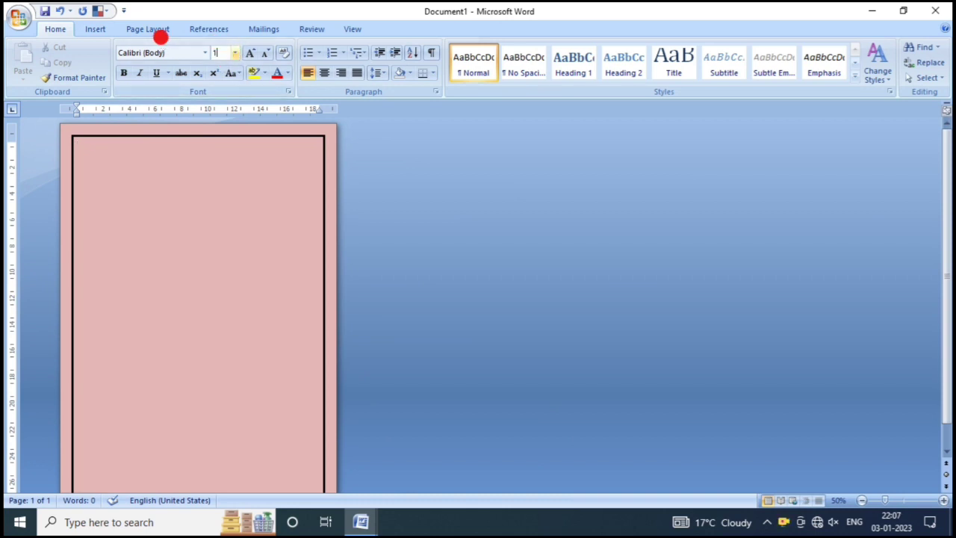
left_click(108, 145)
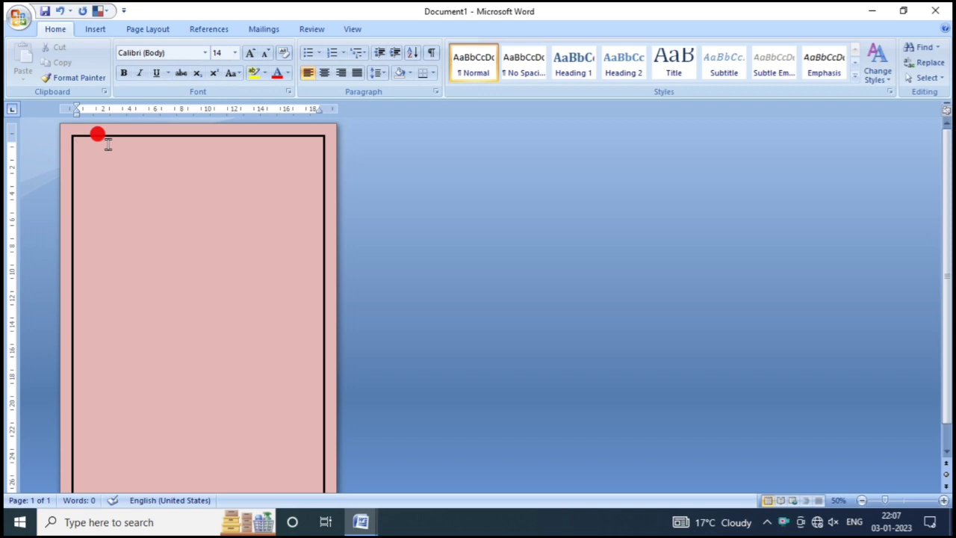
Step: Copy the GSTIN line from GSTIN.docx and paste it at the top of Document1
left_click(362, 521)
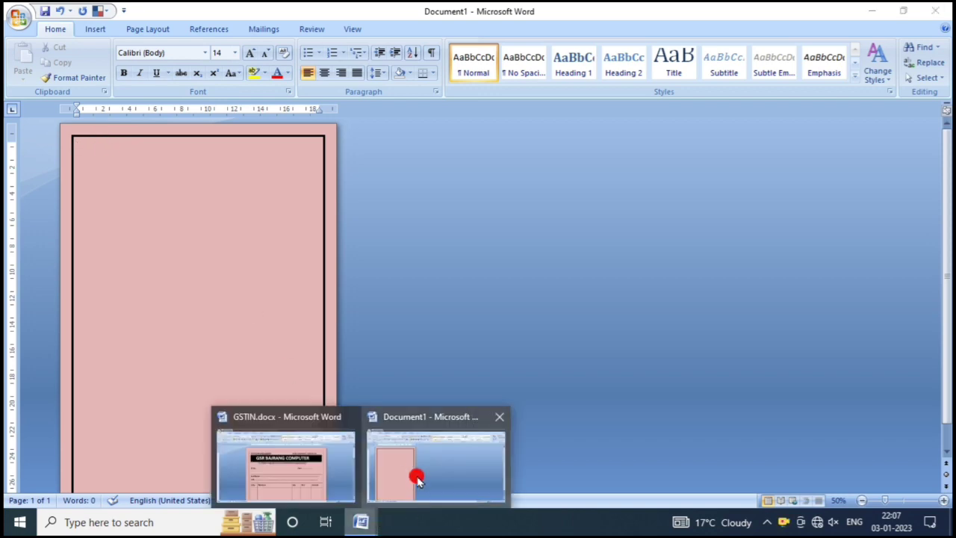
left_click(351, 467)
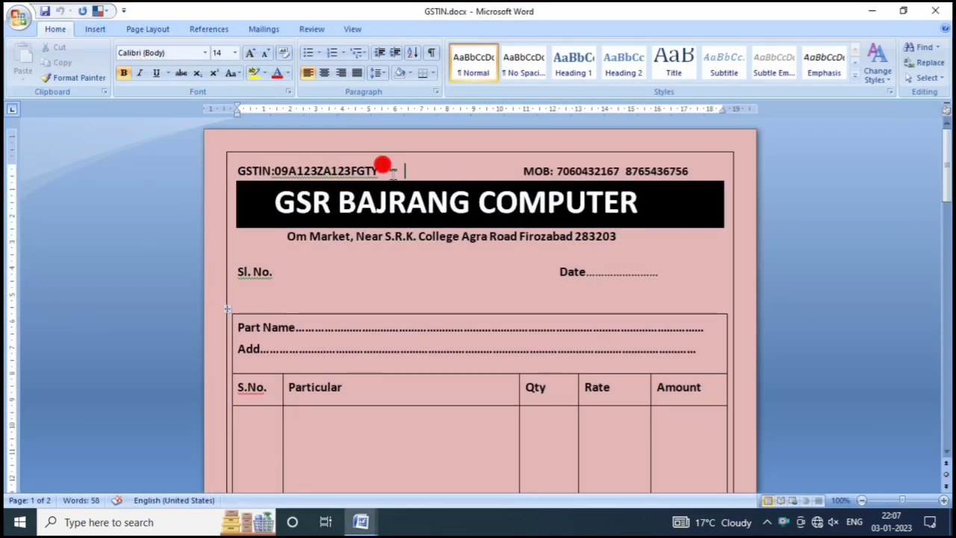
left_click_drag(393, 172, 256, 177)
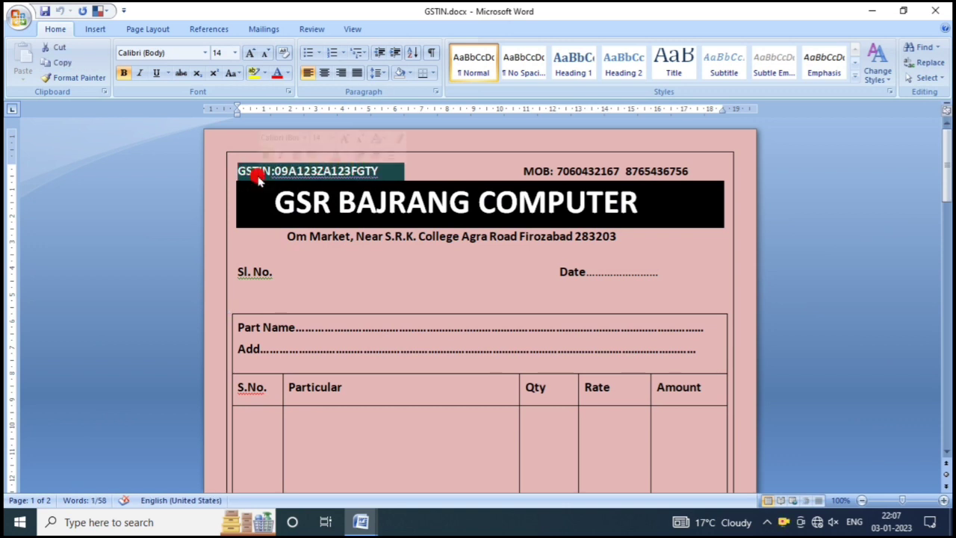
key("ctrl+c")
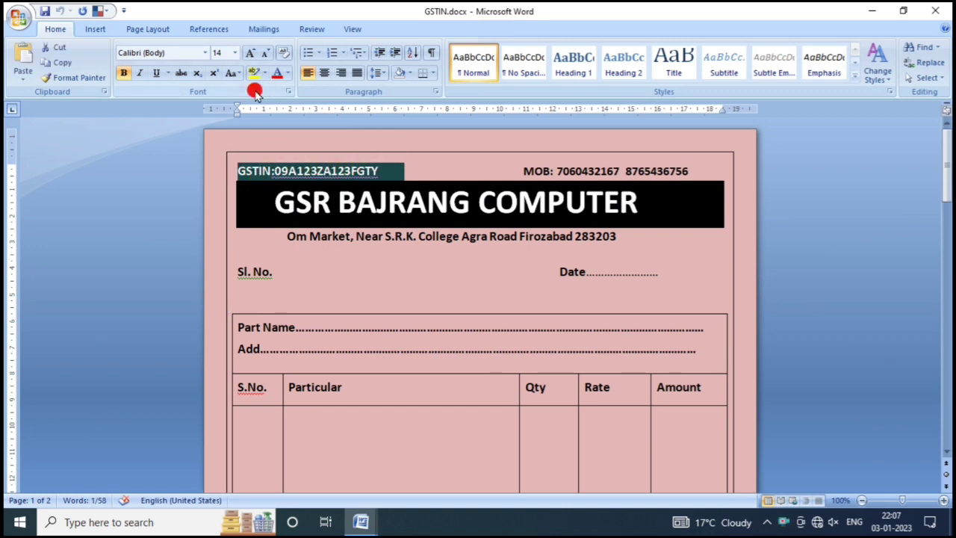
mouse_move(361, 522)
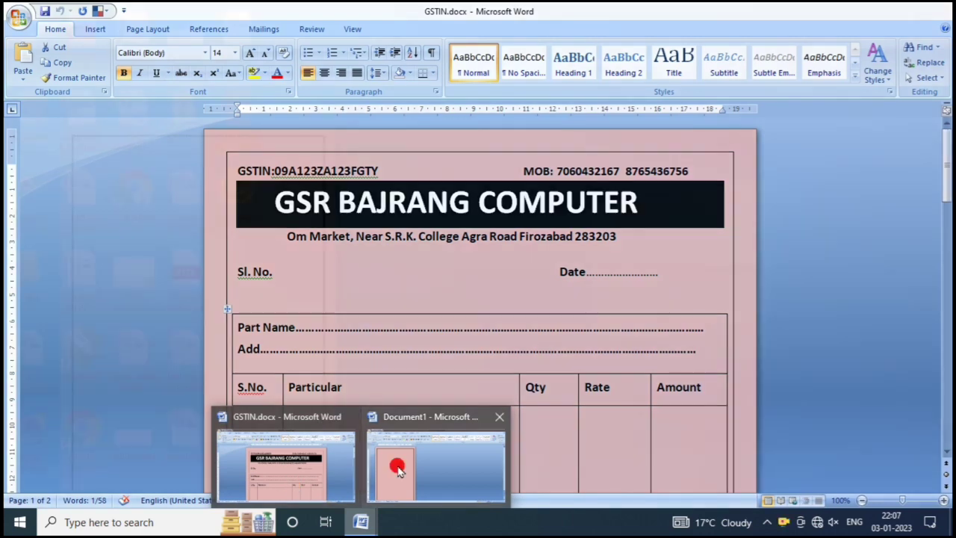
left_click(417, 465)
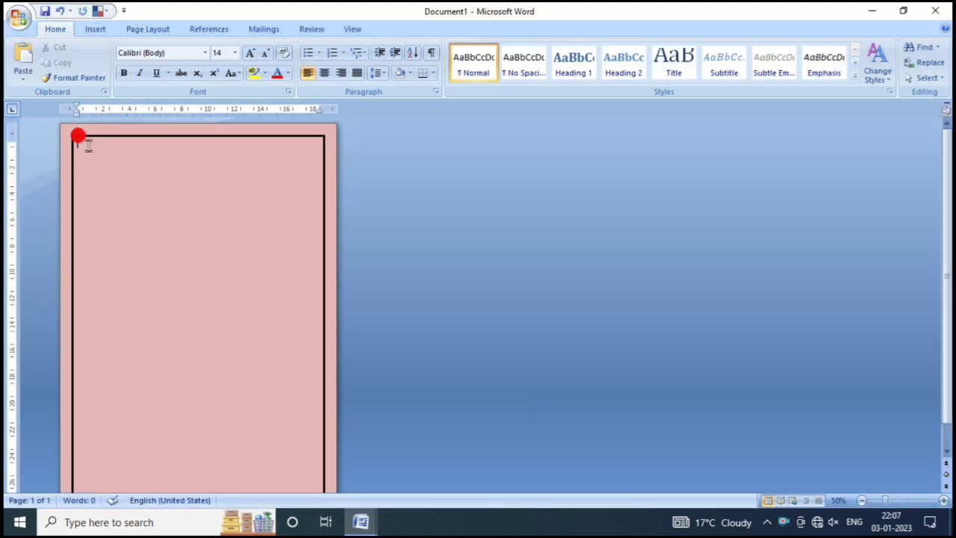
key("ctrl+v")
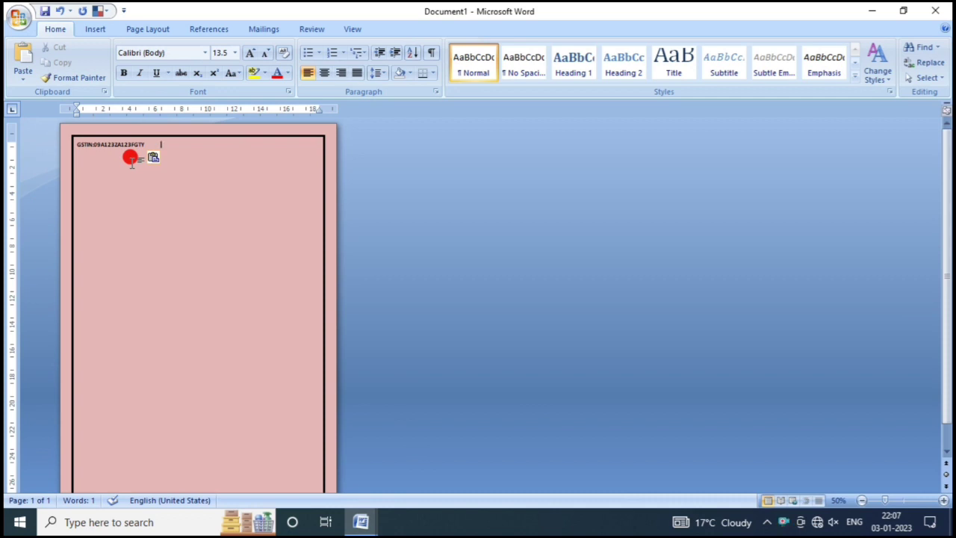
Step: Check the shop title's font size in the reference bill, then add a tab after the GSTIN line
scroll(131, 159, "up", 2, "ctrl")
scroll(122, 153, "up", 1, "ctrl")
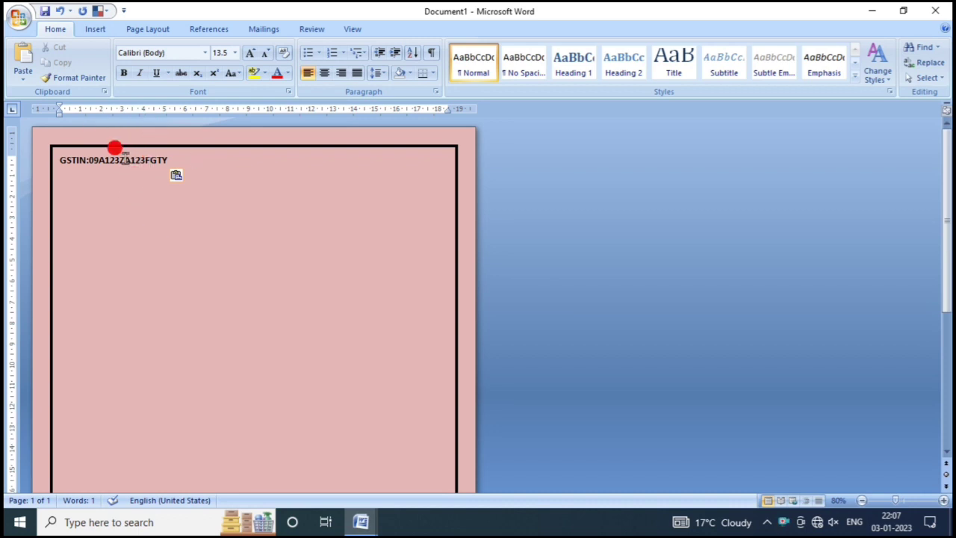
left_click(365, 517)
left_click(399, 493)
left_click(361, 522)
left_click(312, 490)
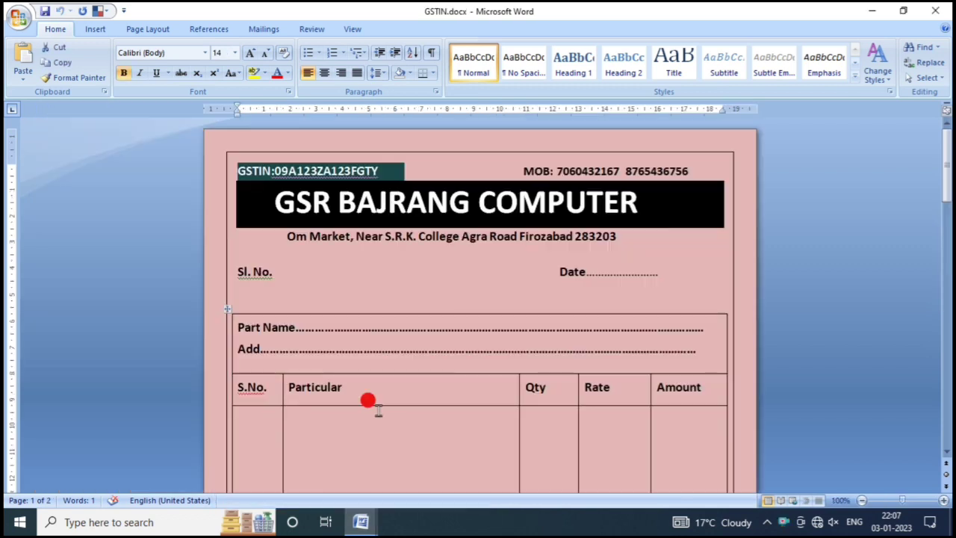
left_click(265, 186)
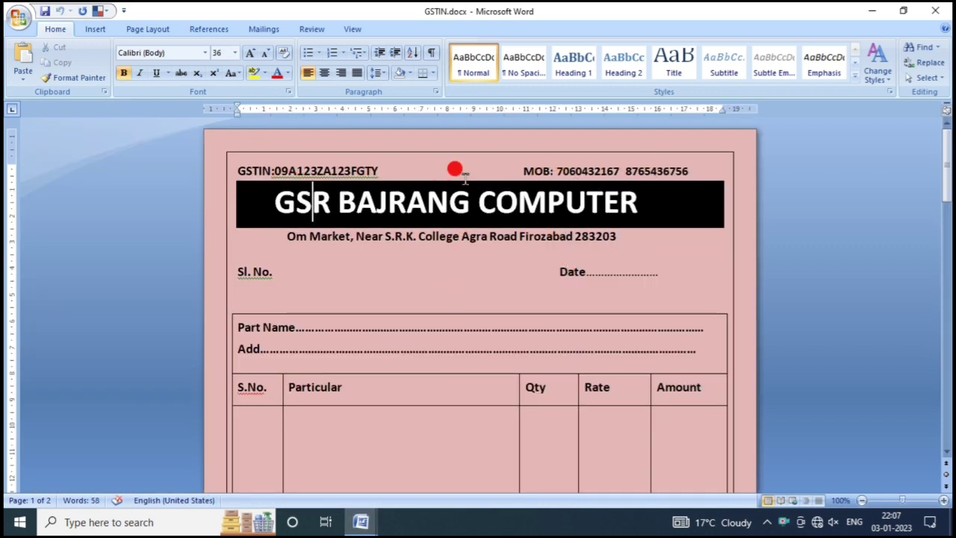
left_click(361, 522)
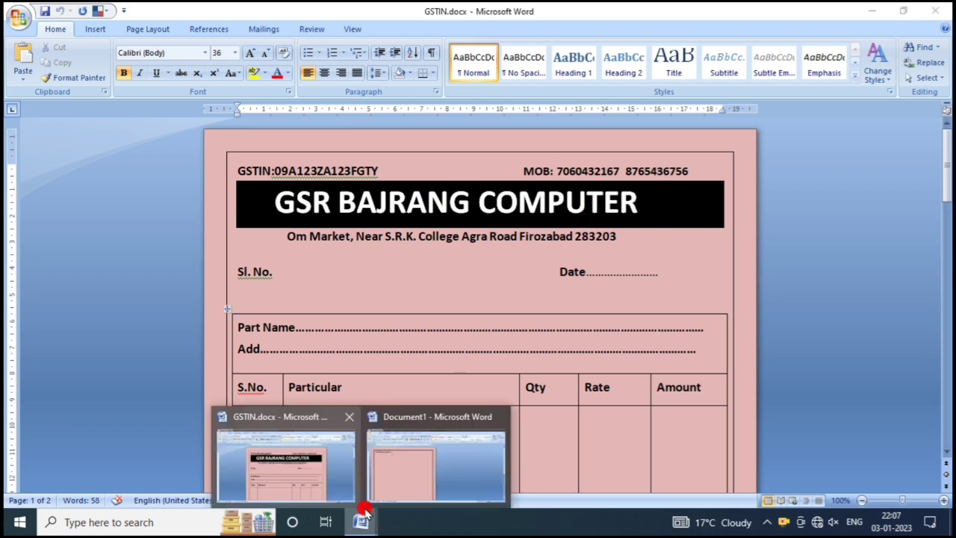
left_click(376, 465)
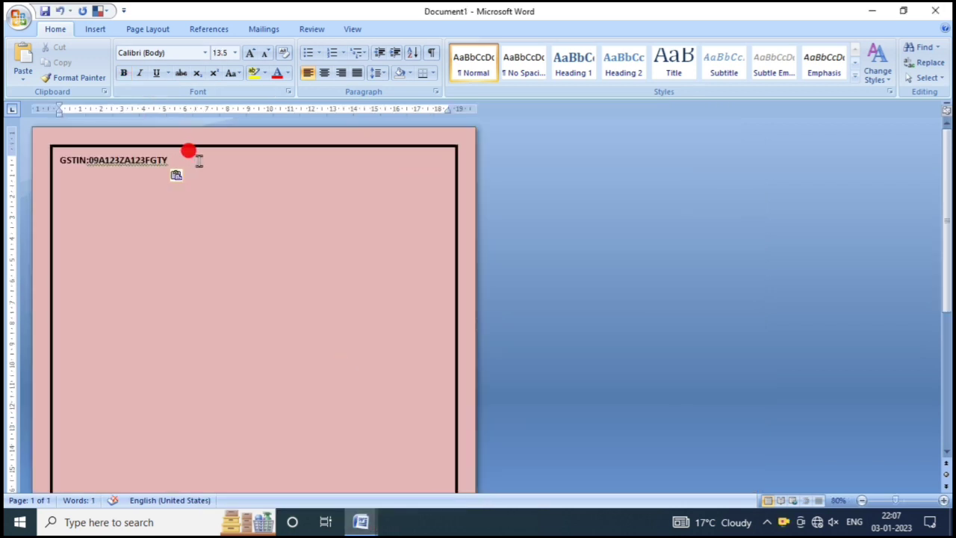
left_click(200, 161)
key("Tab")
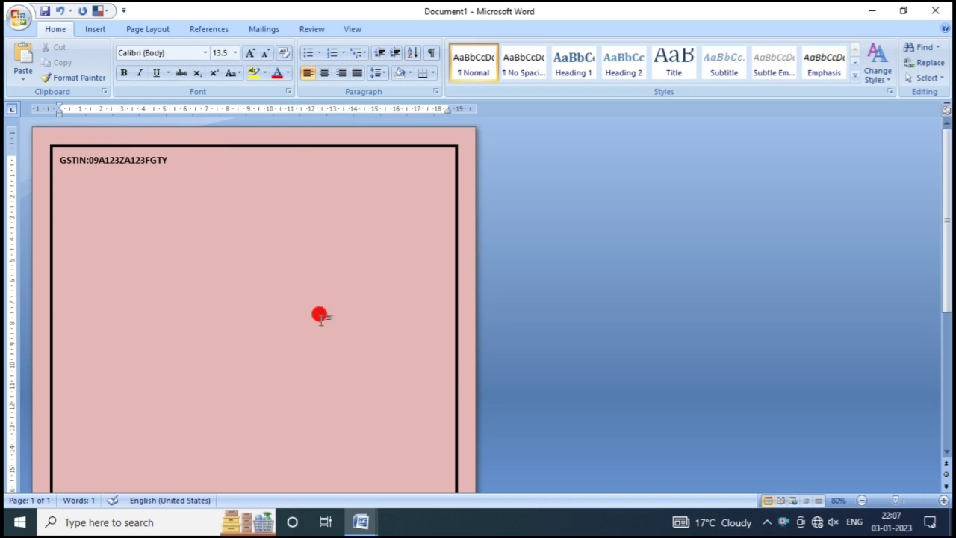
left_click(361, 522)
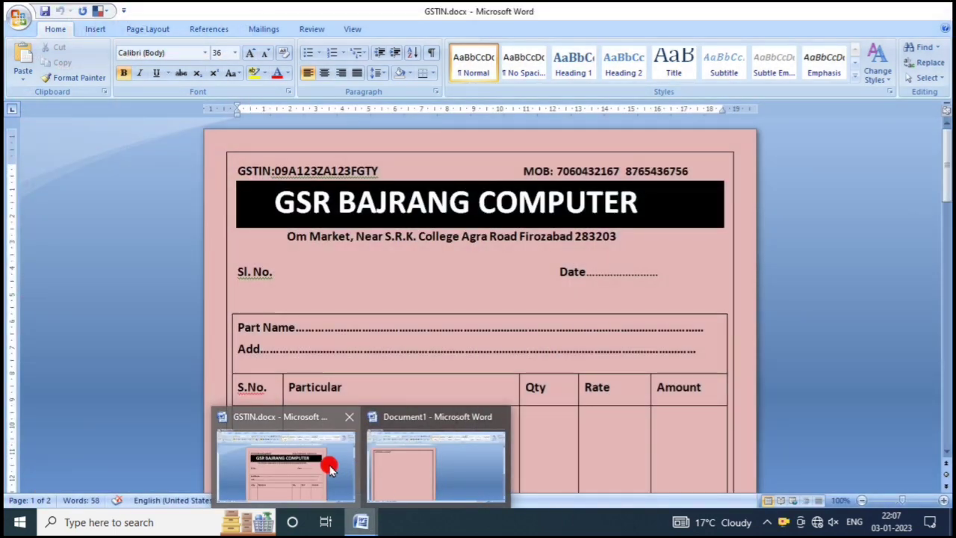
Step: Copy the MOB line with both mobile numbers from GSTIN.docx and paste it beside the GSTIN line
left_click(331, 457)
left_click_drag(688, 171, 522, 171)
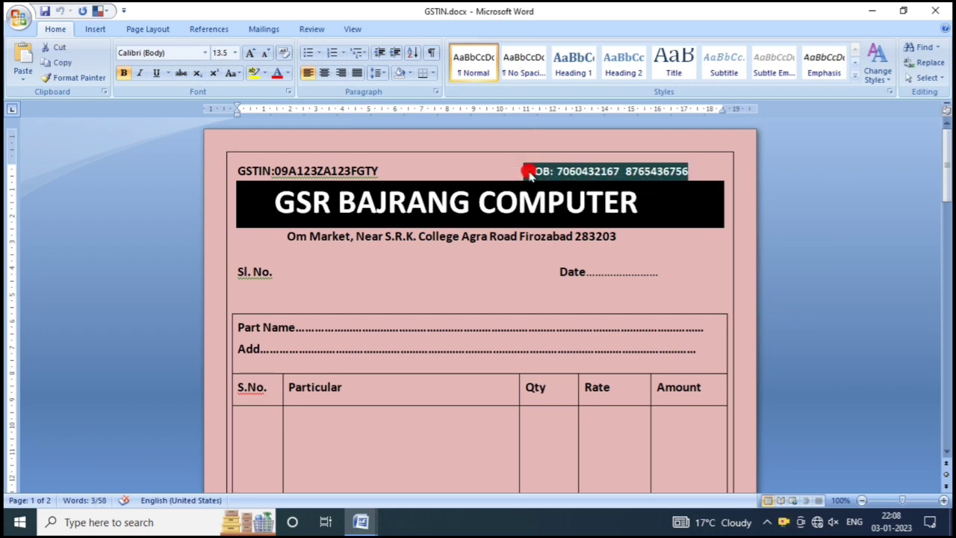
left_click(371, 522)
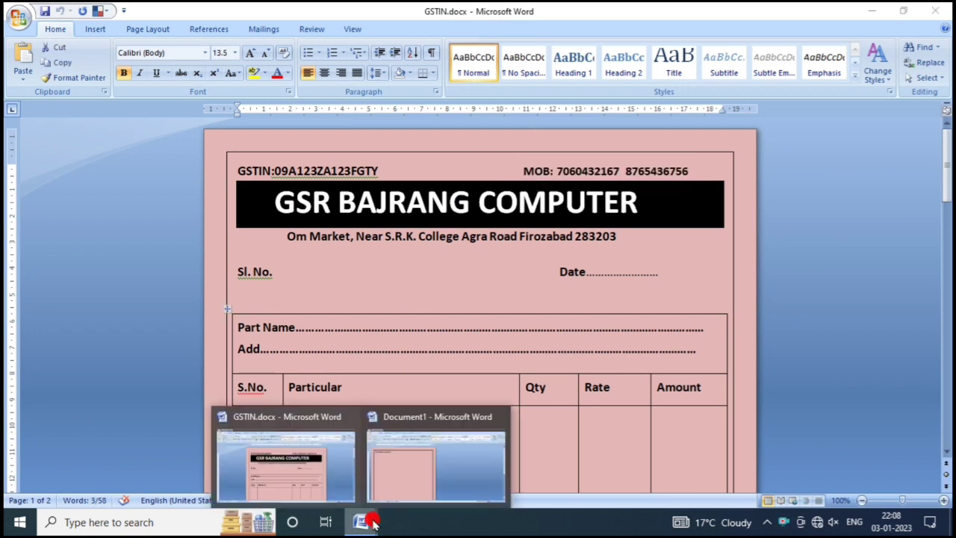
left_click(385, 471)
left_click(329, 159)
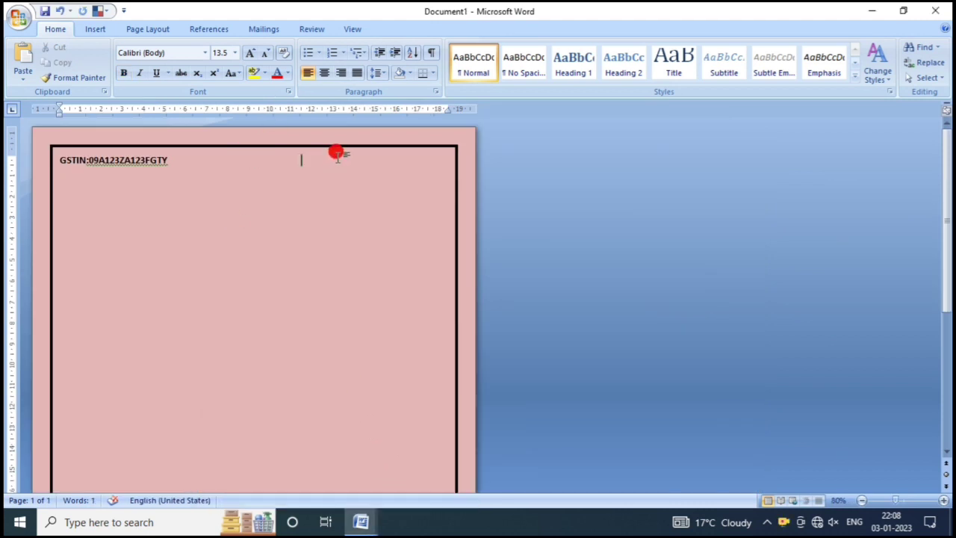
key("ctrl+v")
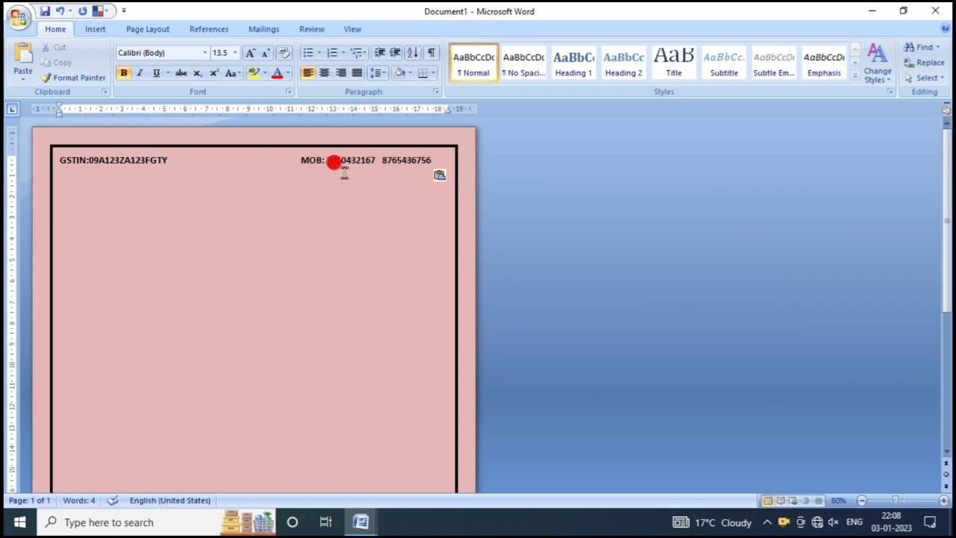
left_click(299, 162)
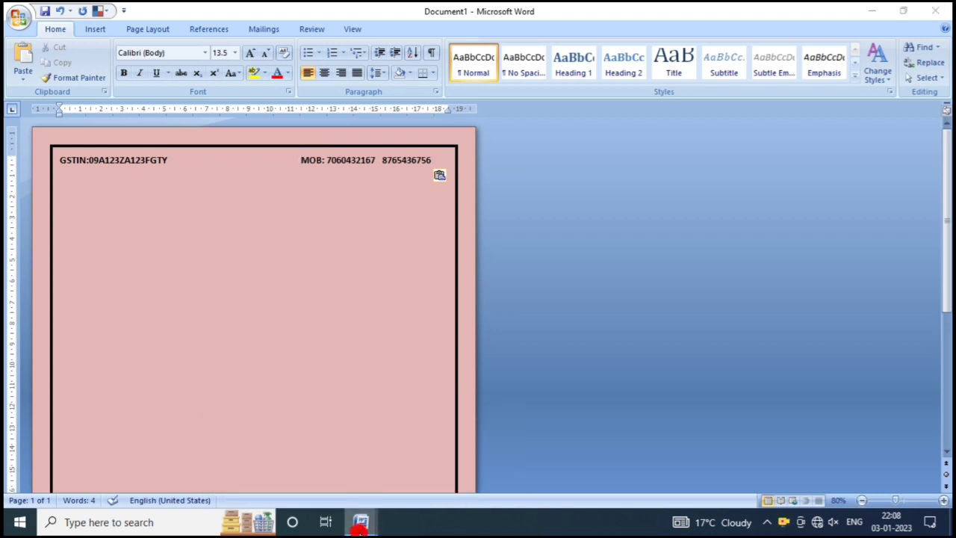
mouse_move(360, 522)
left_click(297, 457)
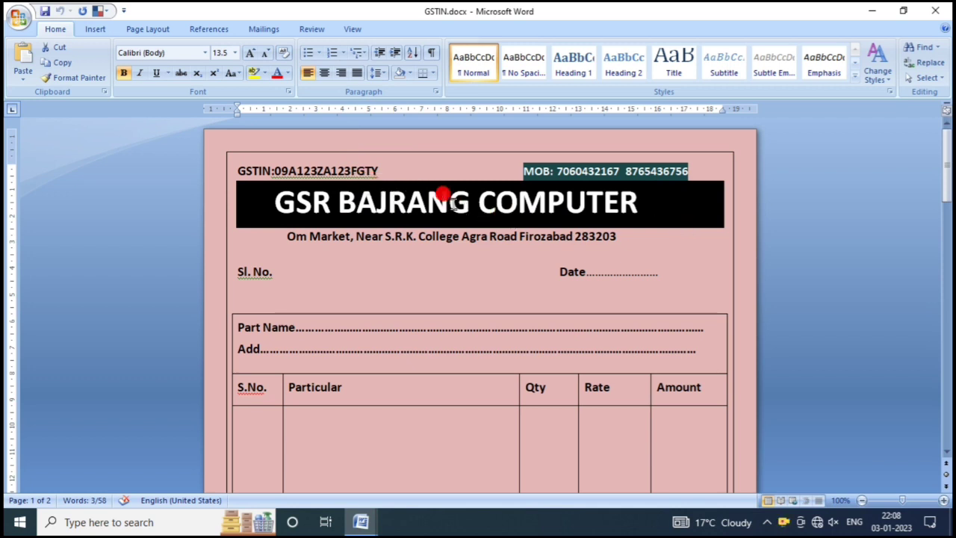
left_click(361, 522)
left_click(420, 482)
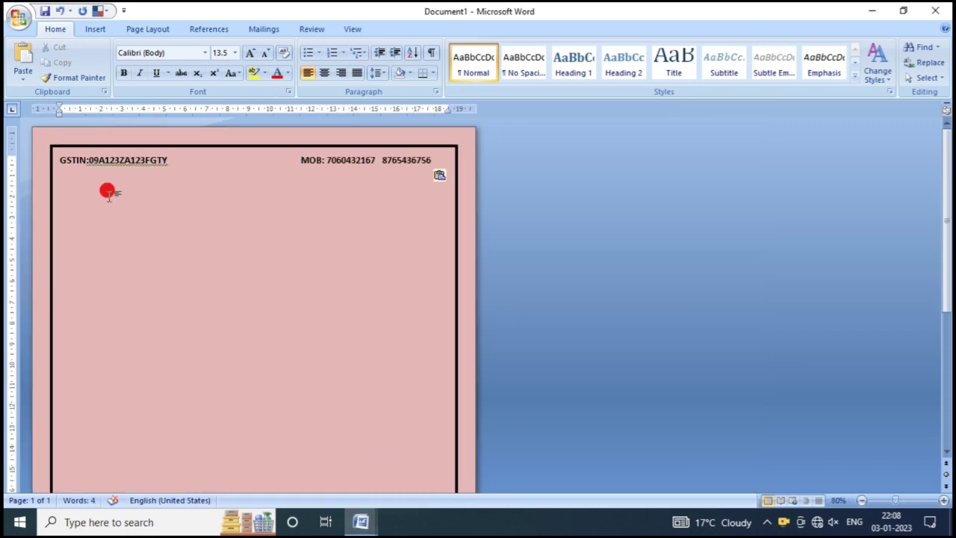
Step: Start a new line below the header and select the GSR BAJRANG COMPUTER text
left_click(95, 181)
left_click(433, 160)
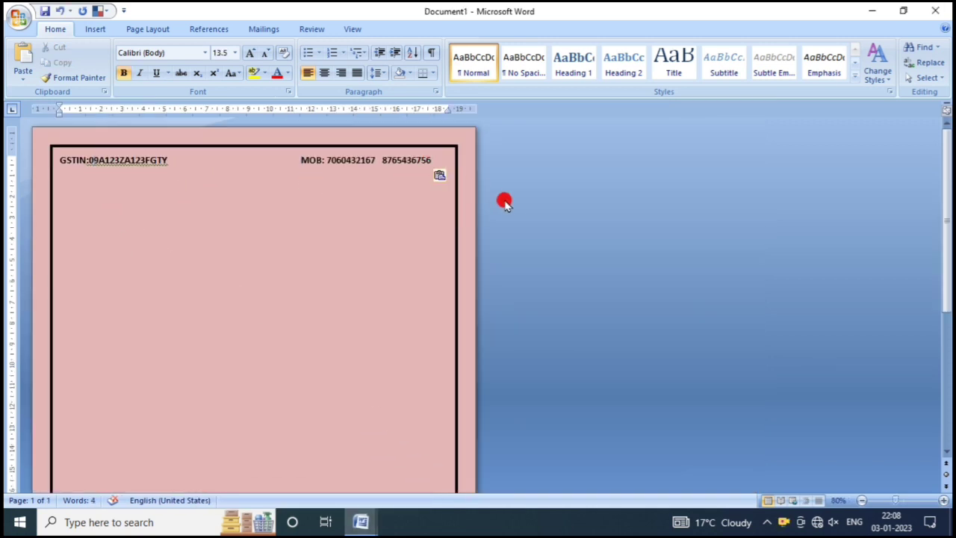
key("Return")
type("GSR BAJRANG COMPUTER")
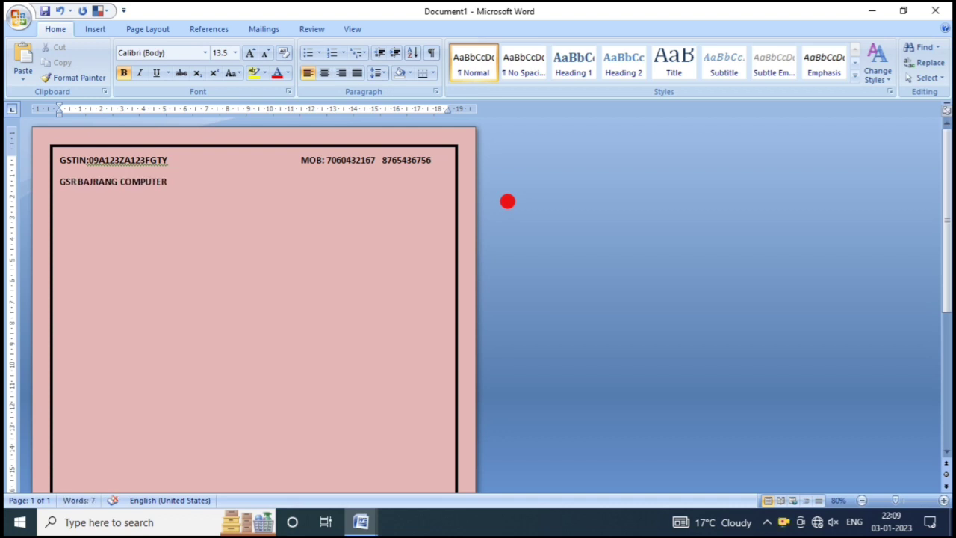
left_click_drag(58, 183, 174, 186)
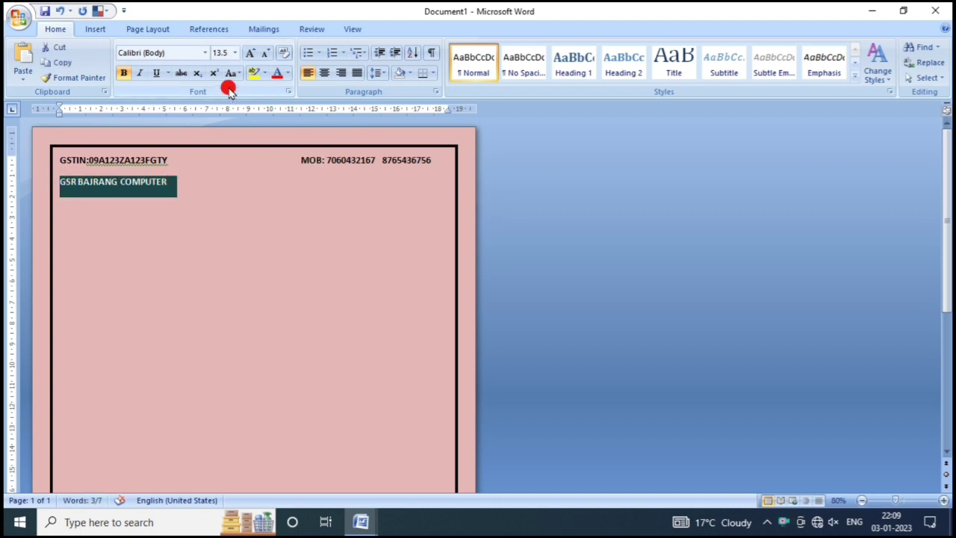
Step: Enlarge the shop name to 48 pt, then bring it back down to 36 pt
left_click(250, 53)
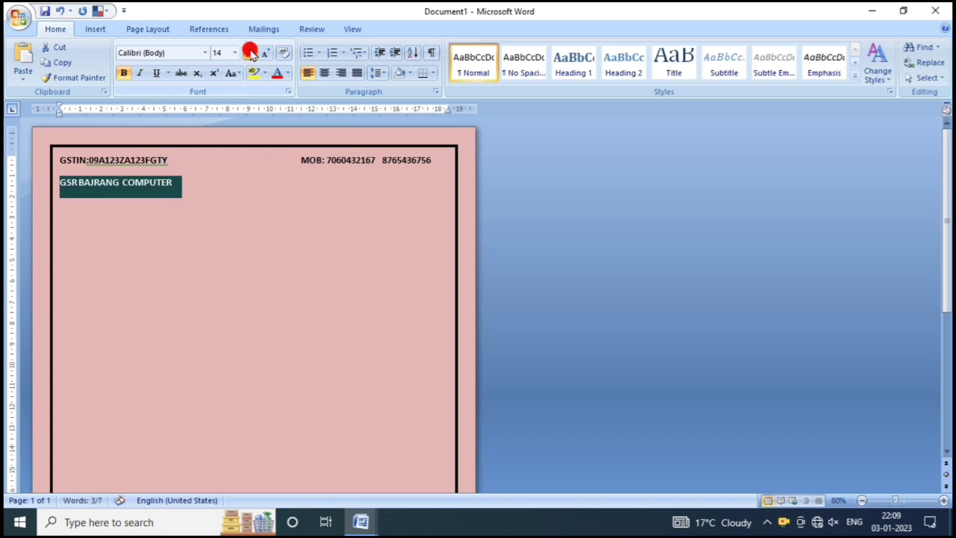
left_click(249, 52)
left_click(249, 52)
left_click(249, 52)
left_click(249, 53)
left_click(249, 52)
left_click(250, 52)
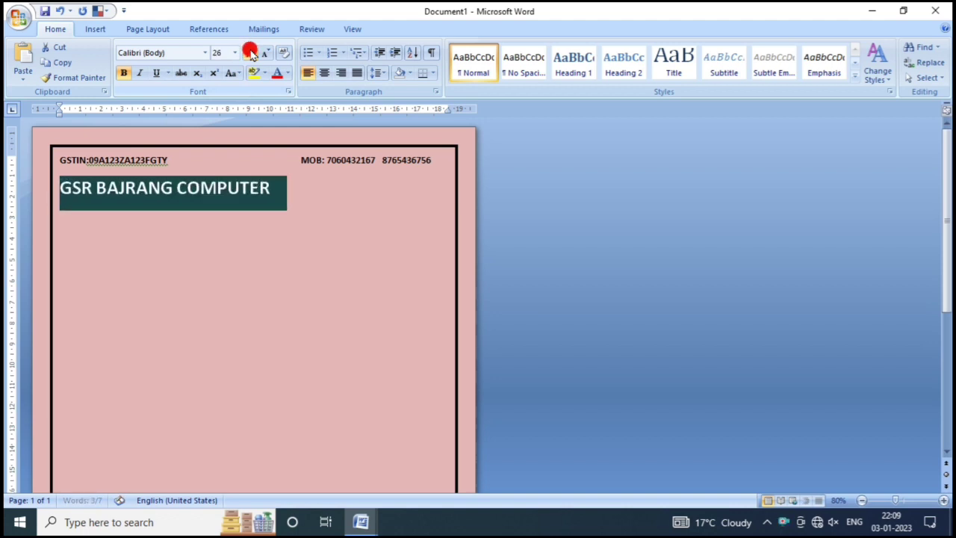
left_click(250, 53)
left_click(249, 53)
left_click(249, 52)
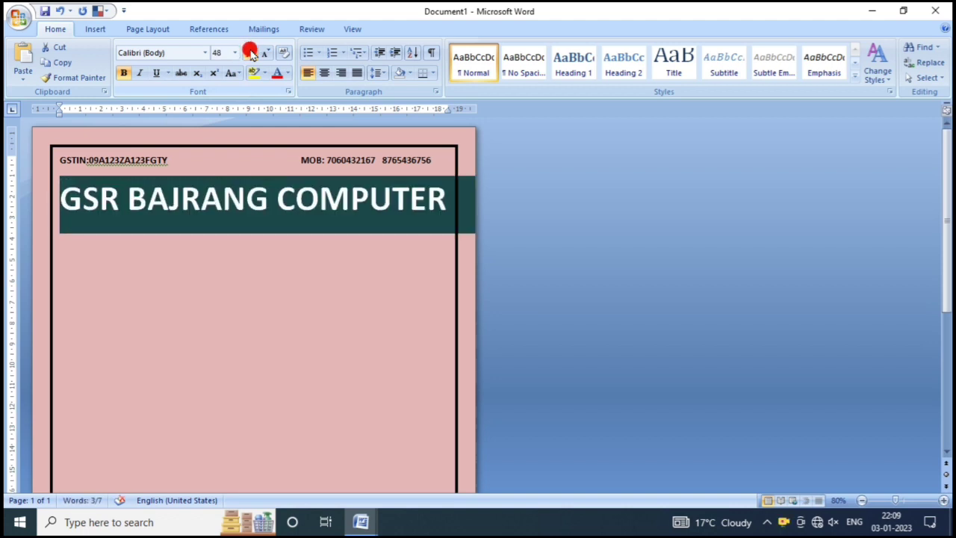
left_click(264, 52)
left_click(166, 216)
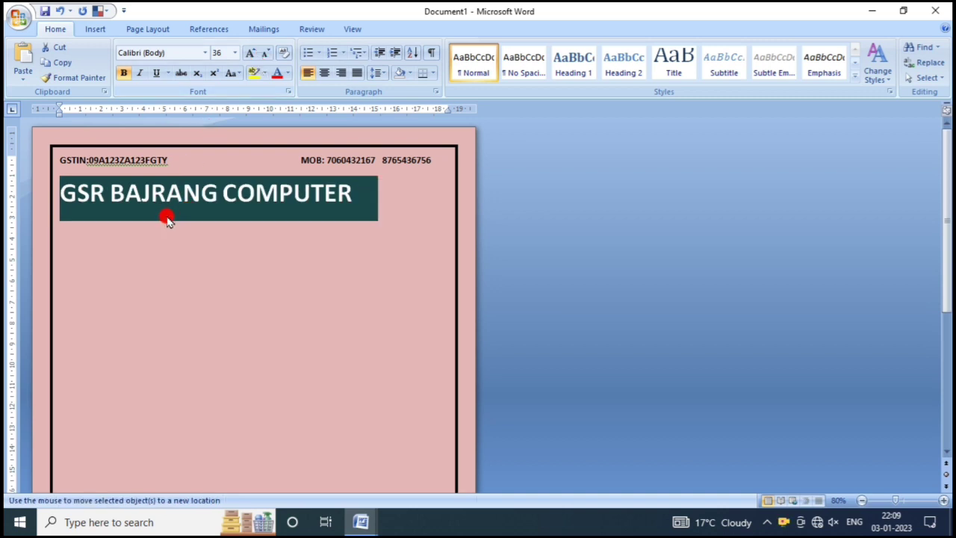
Step: Reselect the whole GSR BAJRANG COMPUTER heading line
left_click(57, 179)
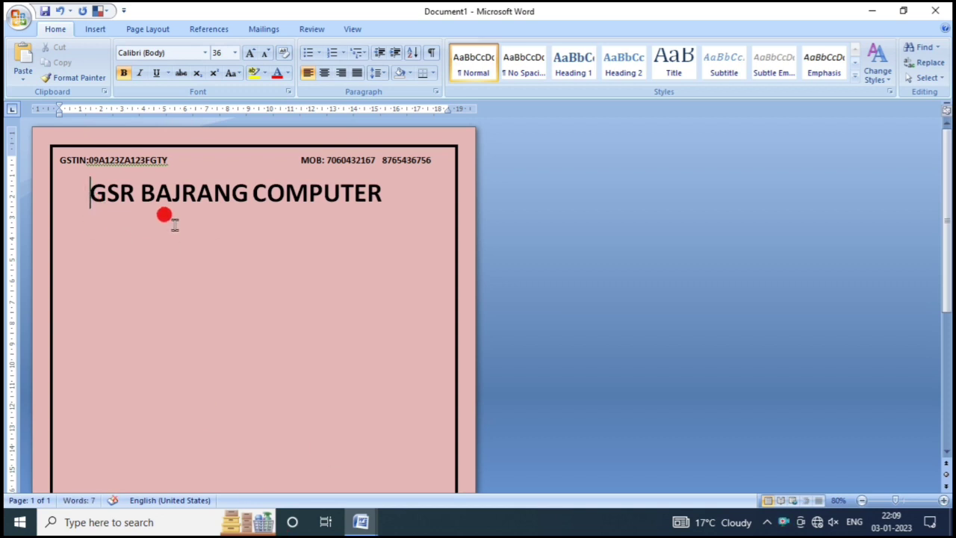
left_click_drag(88, 194, 355, 193)
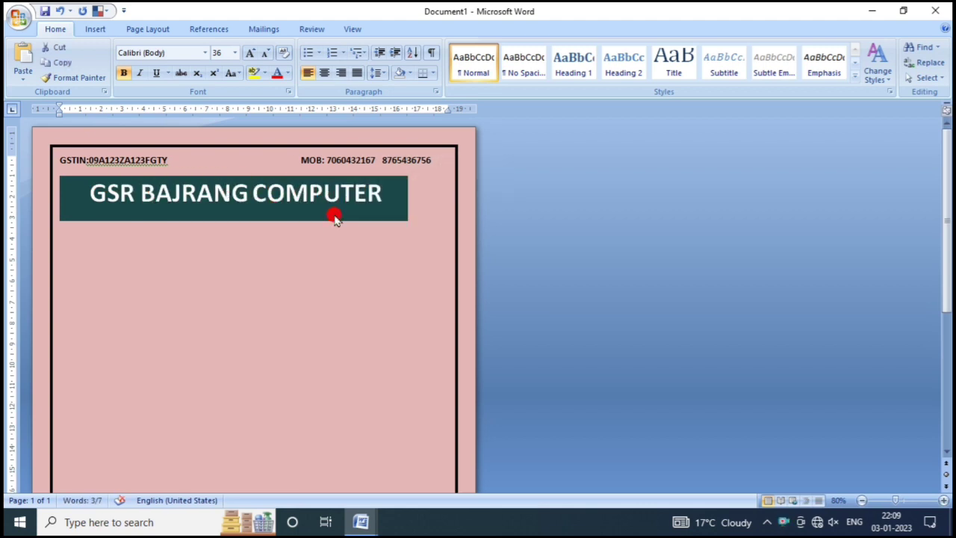
left_click(146, 194)
left_click_drag(90, 193, 375, 194)
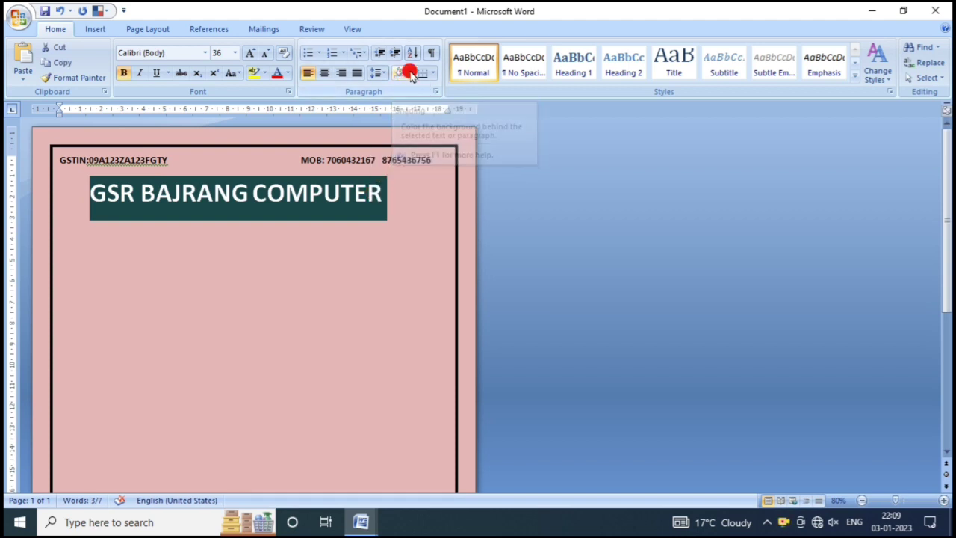
Step: Shade the GSR BAJRANG COMPUTER heading's background black
left_click(409, 73)
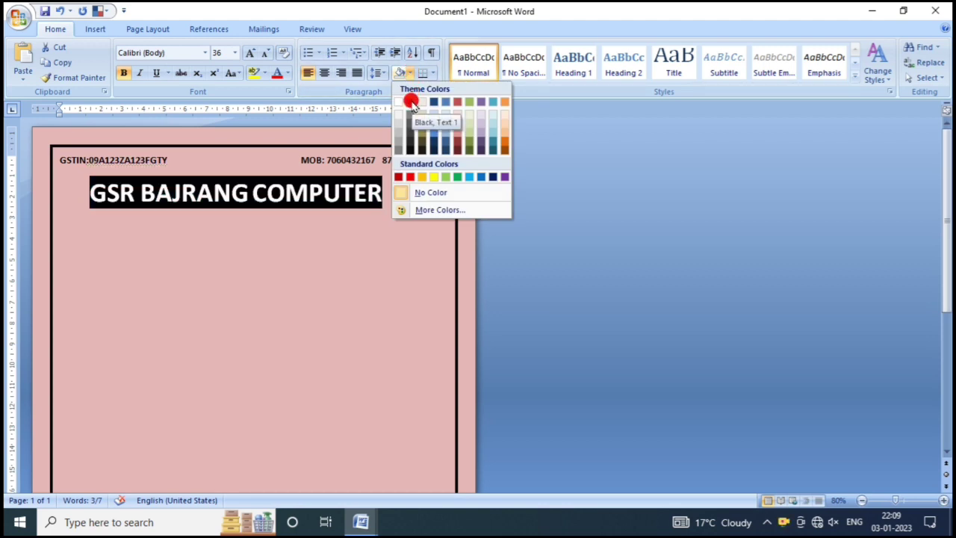
left_click(411, 102)
left_click(292, 248)
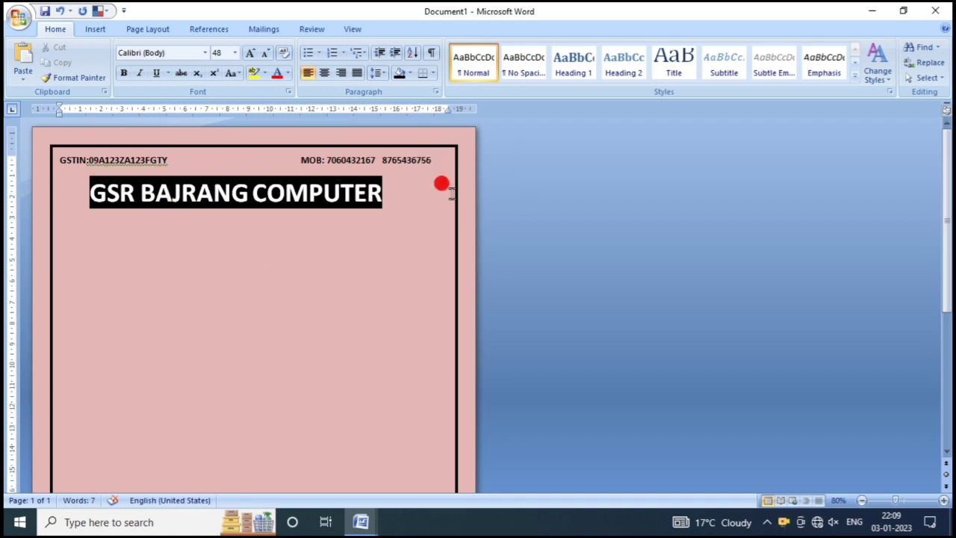
mouse_move(361, 522)
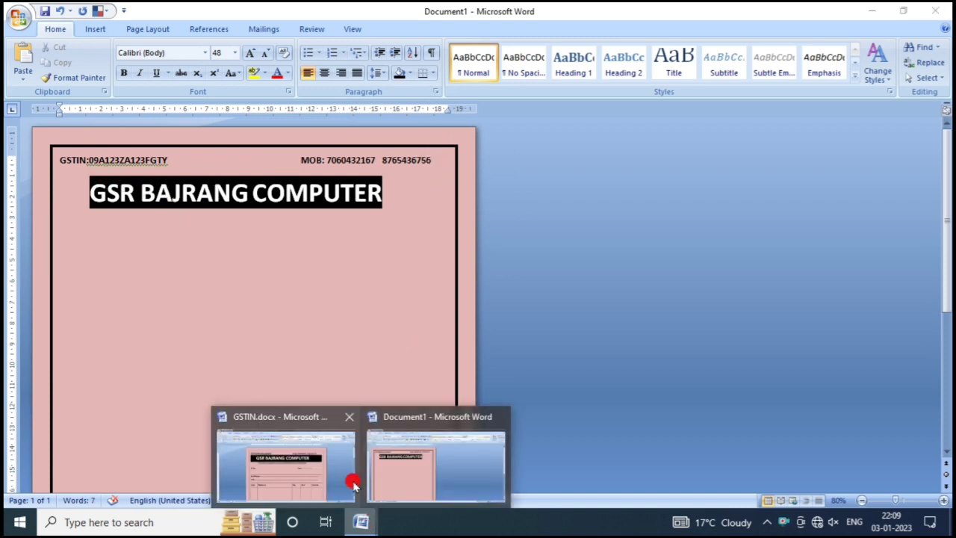
Step: Copy the shop address line from GSTIN.docx and return to Document1
left_click(296, 475)
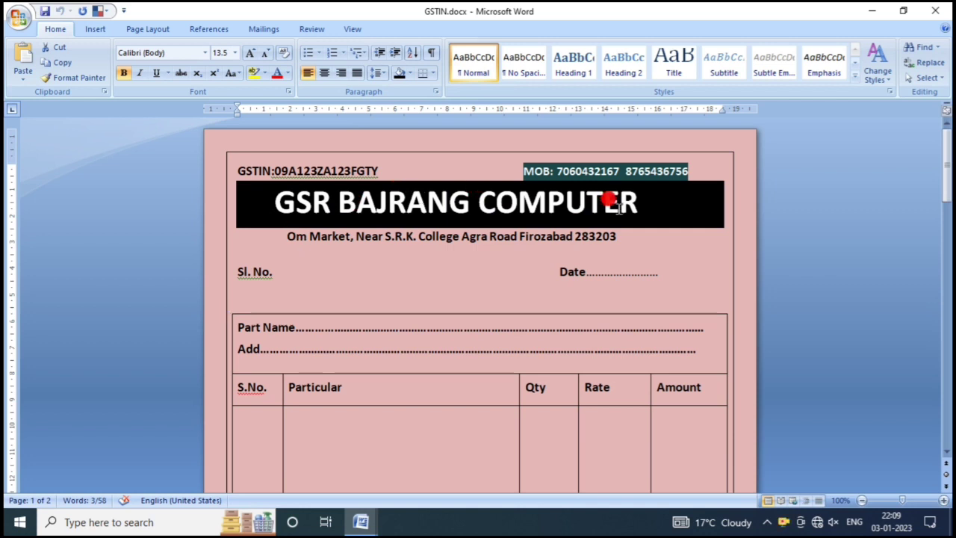
mouse_move(361, 522)
left_click(422, 467)
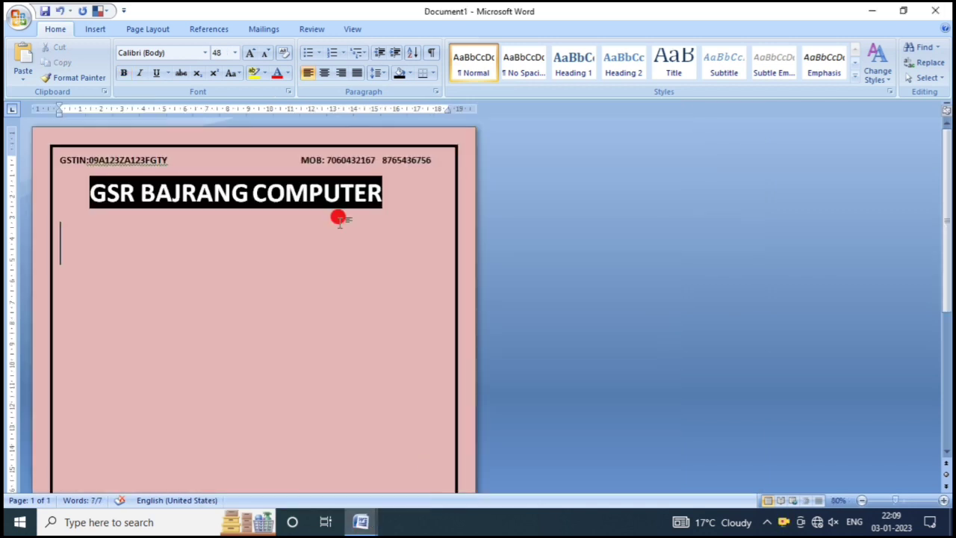
left_click(395, 194)
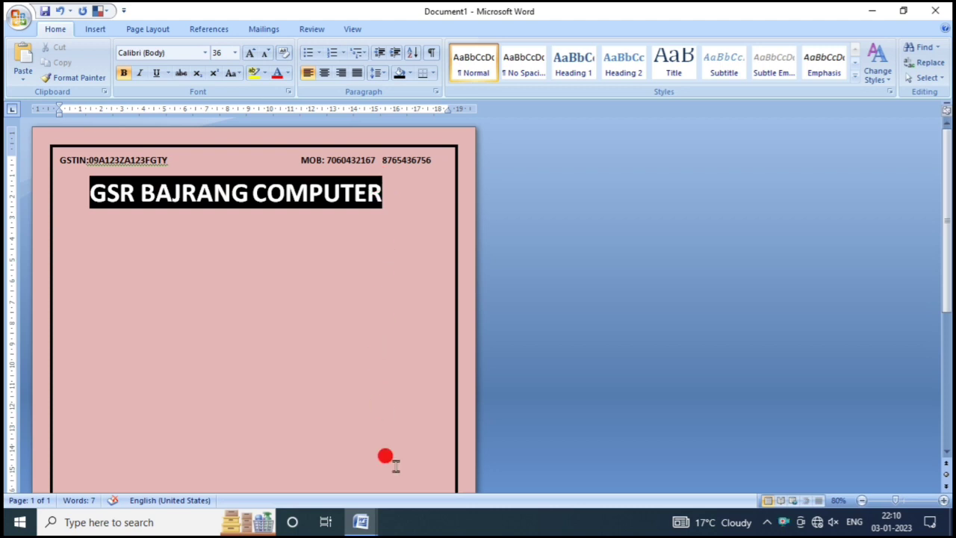
left_click(334, 467)
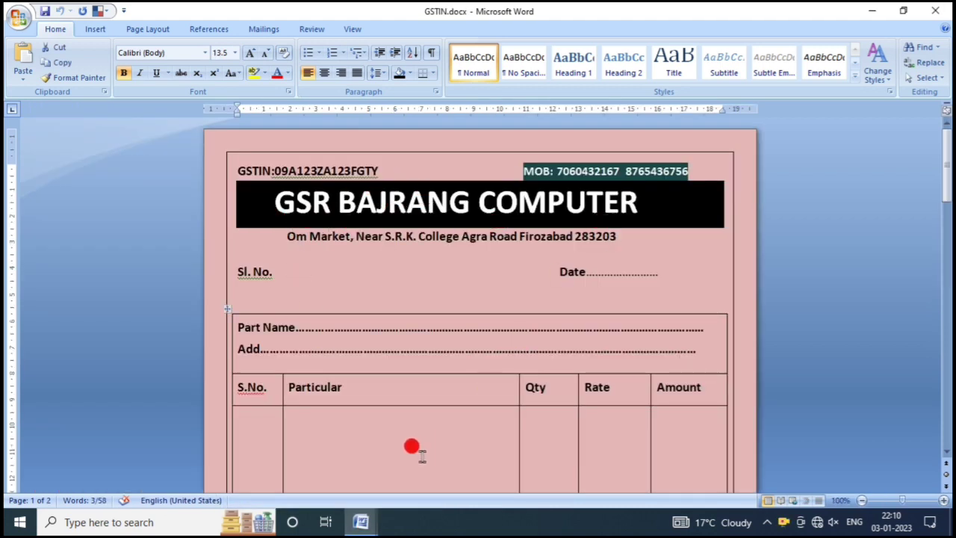
mouse_move(609, 236)
left_mouse_down()
mouse_move(617, 235)
mouse_move(299, 241)
mouse_move(357, 254)
mouse_move(624, 246)
mouse_move(632, 236)
left_mouse_up()
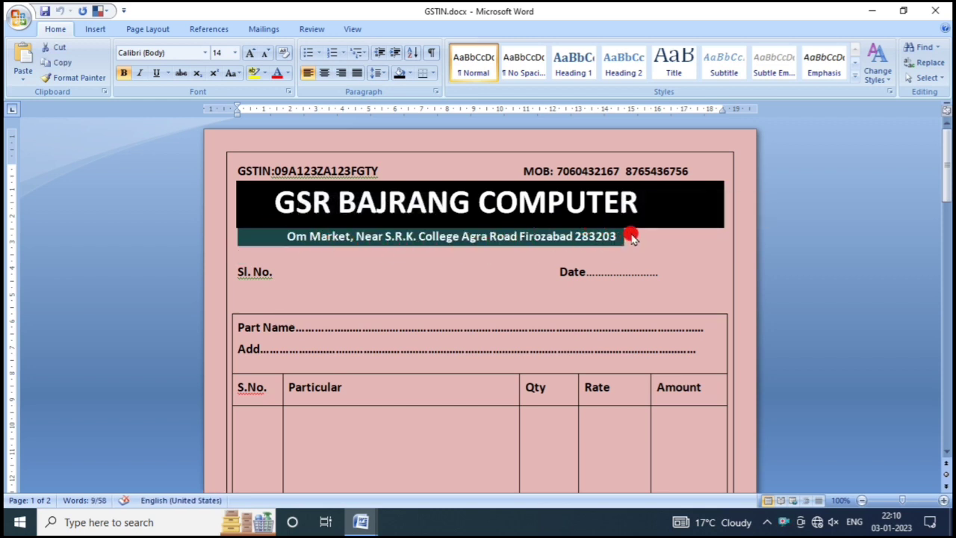
left_click(361, 522)
left_click(381, 484)
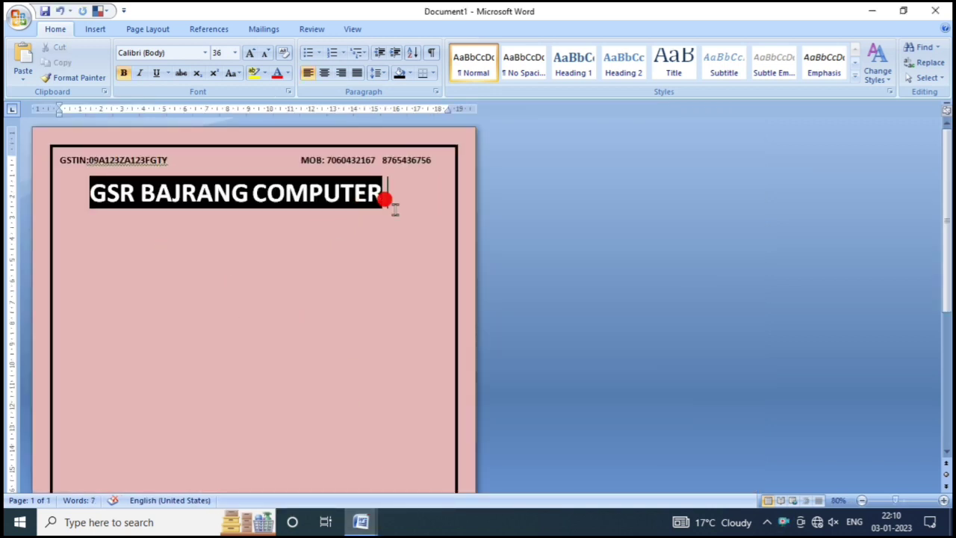
Step: Paste the shop address on the line below the heading at 14 pt
left_click(174, 232)
left_click(266, 54)
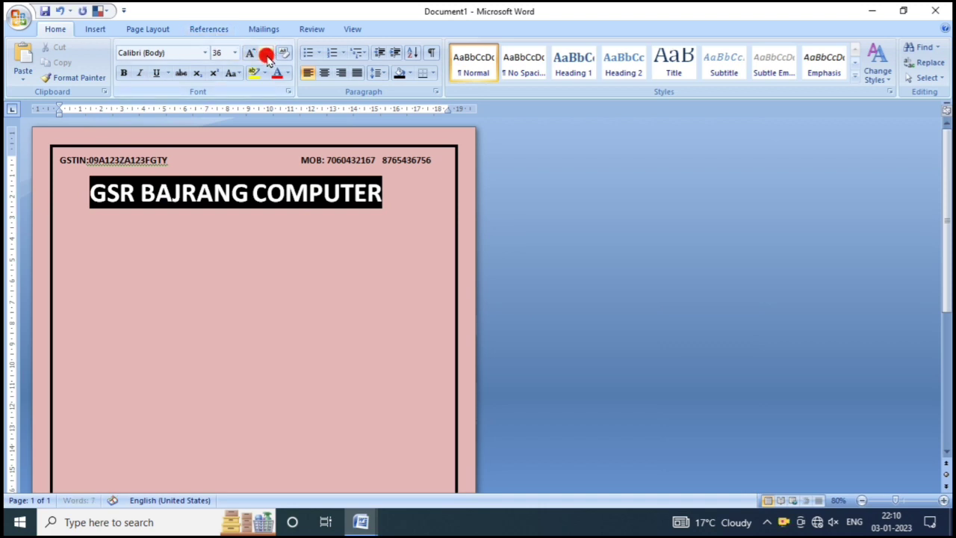
left_click(267, 57)
left_click(266, 58)
left_click(267, 57)
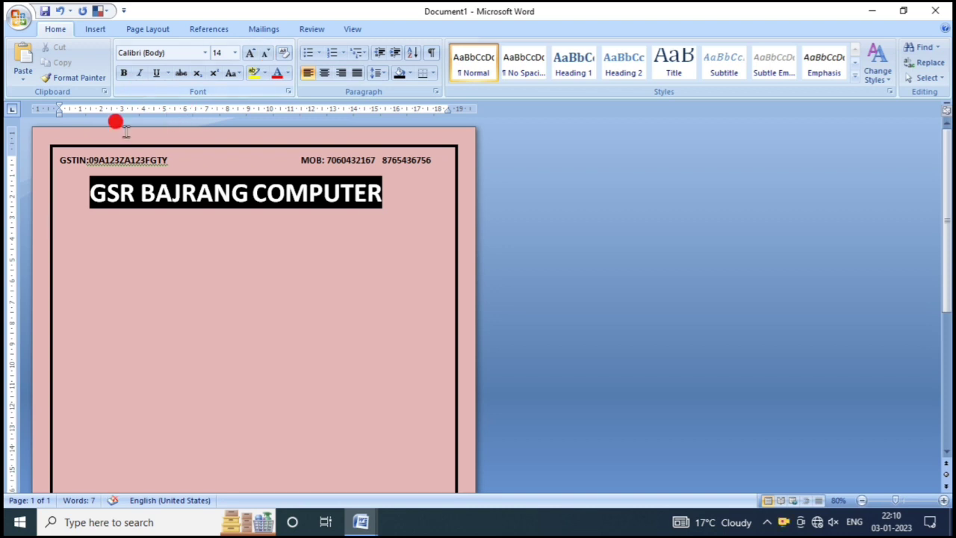
type("Om Market, Near S.R.K. College Agra Road Firozabad 283203")
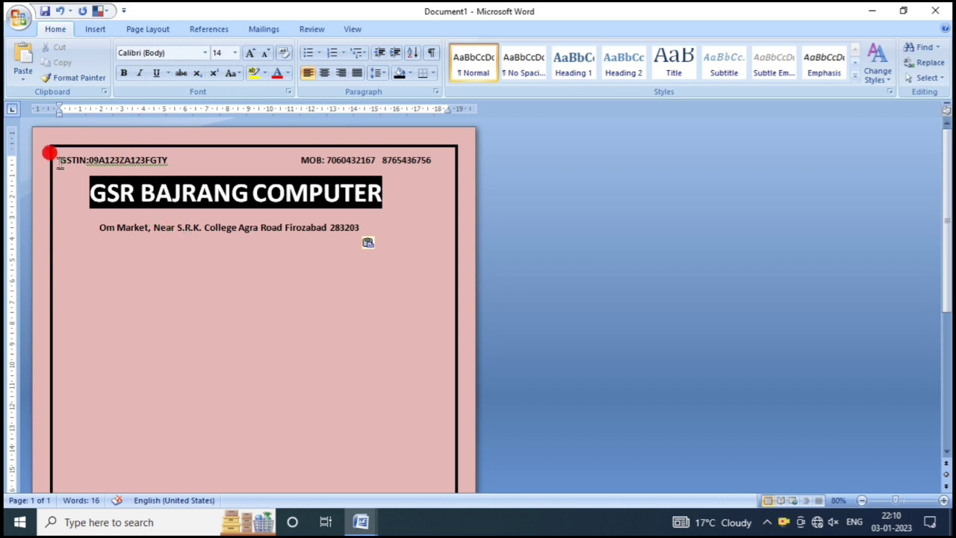
Step: Set 10 pt Spacing After on the header lines from GSTIN through the address
left_click_drag(58, 159, 398, 226)
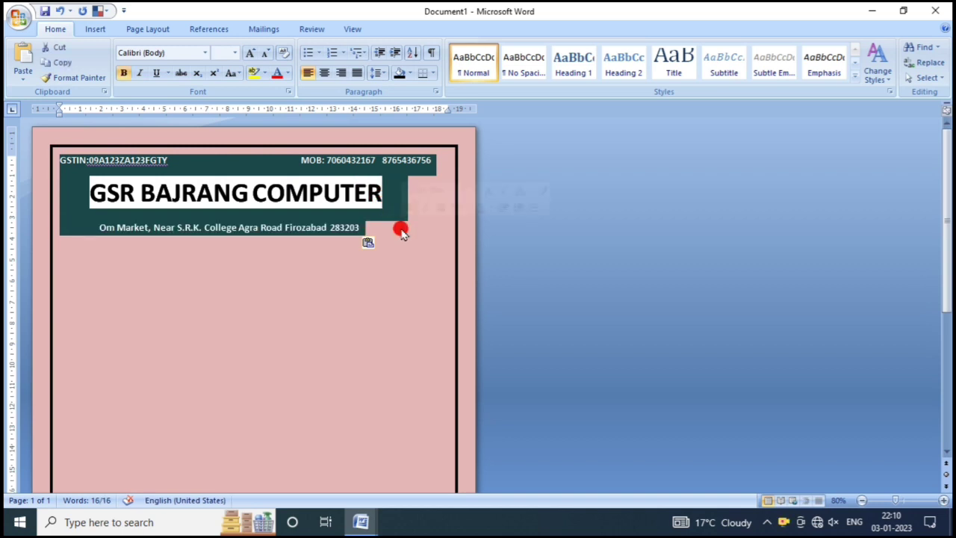
left_click(155, 32)
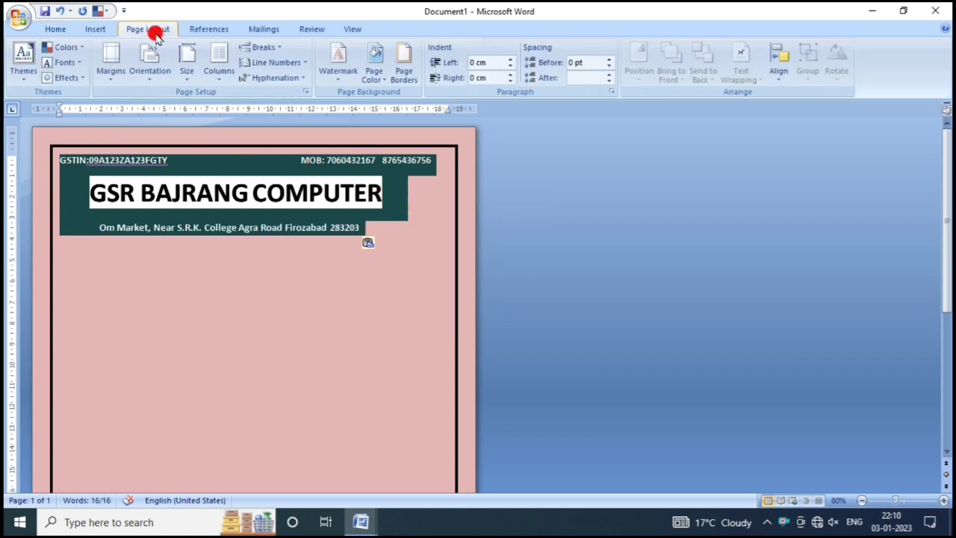
left_click(608, 81)
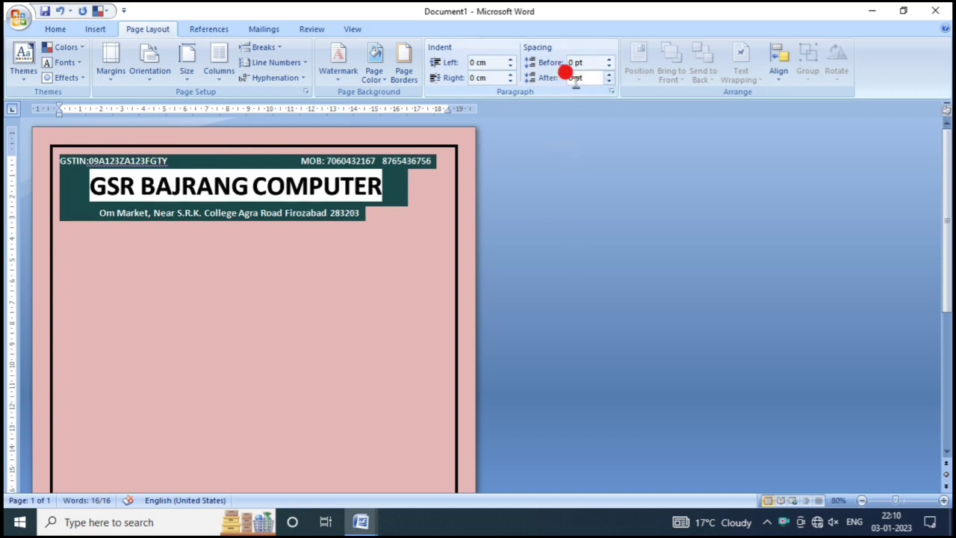
left_click(321, 222)
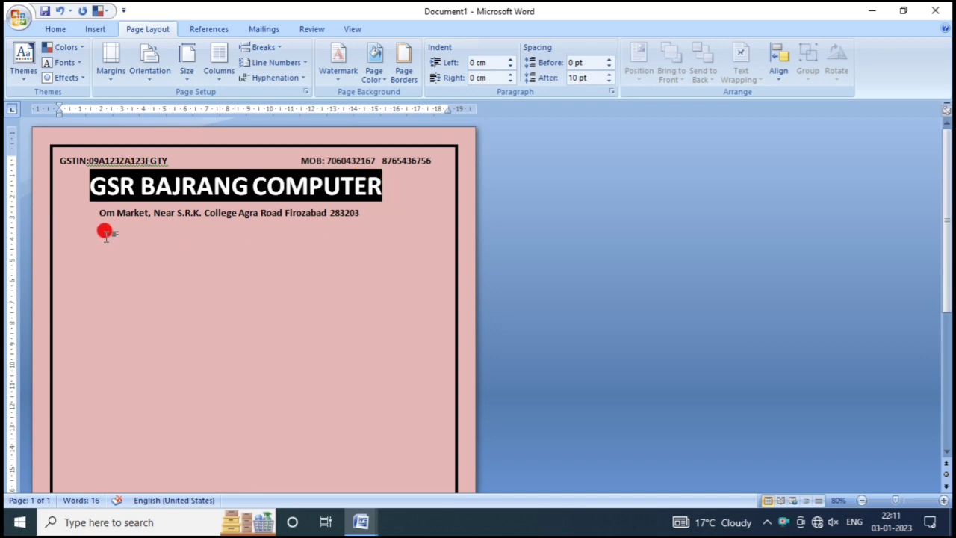
mouse_move(361, 522)
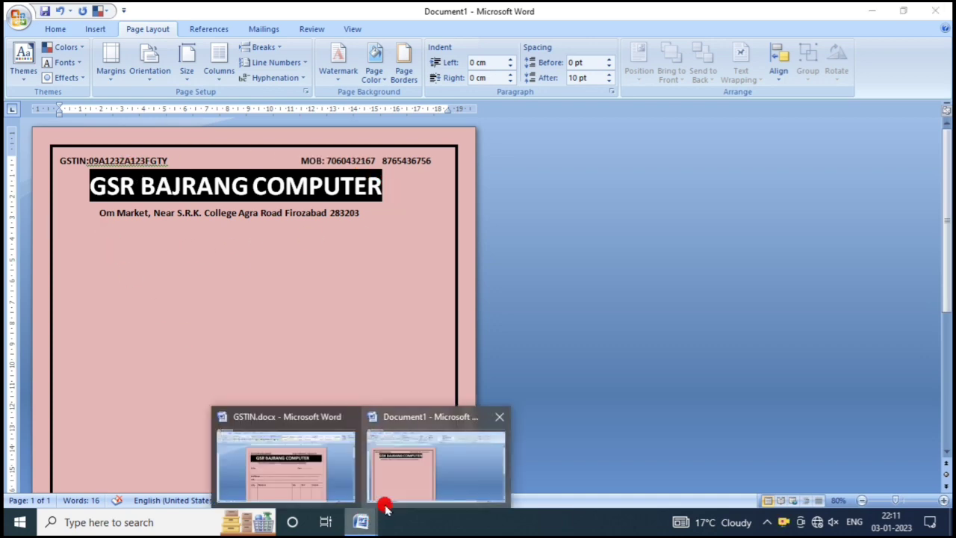
left_click(306, 456)
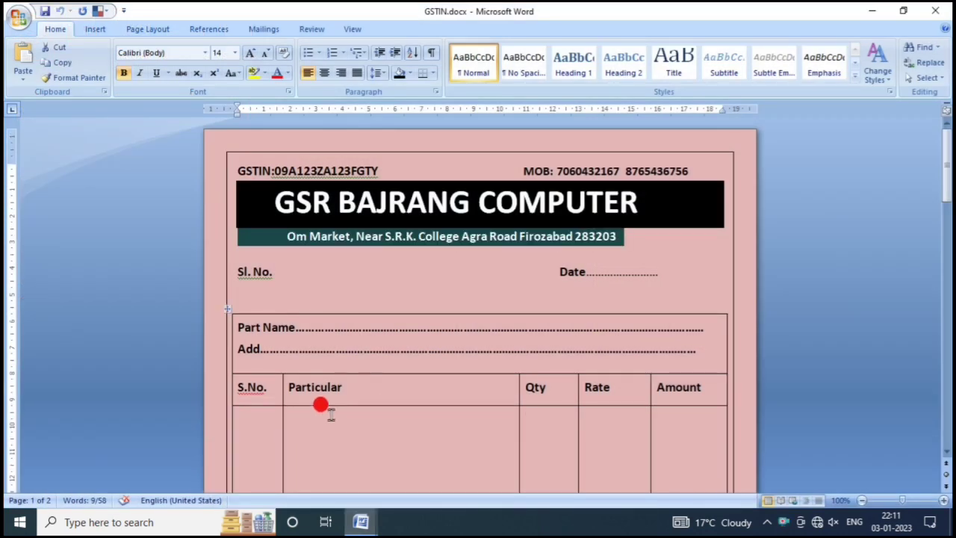
scroll(324, 392, "down", 1)
left_click(268, 251)
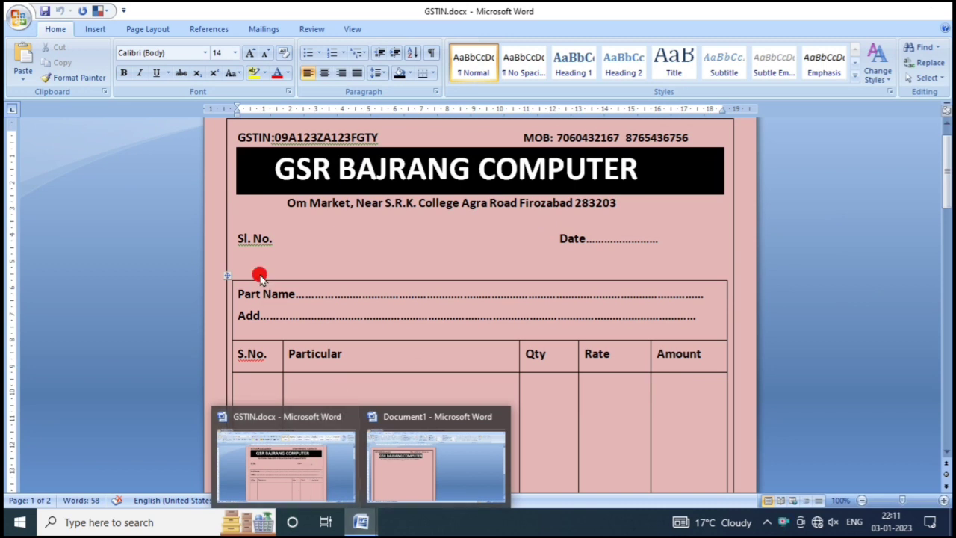
left_click_drag(236, 238, 272, 238)
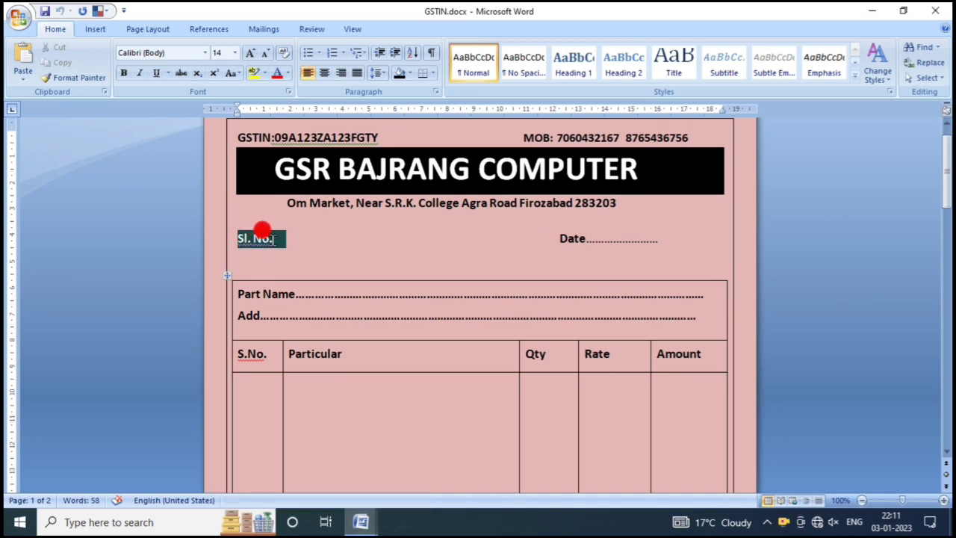
left_click(397, 473)
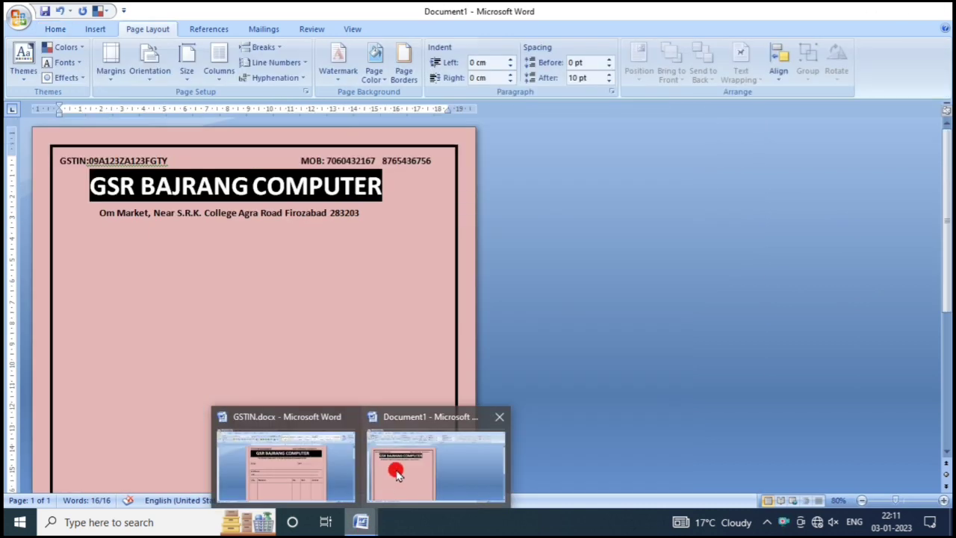
Step: Add a line under the address with 'S.No.' at left and a dotted 'Date' at right
key("Return")
type("s.No.")
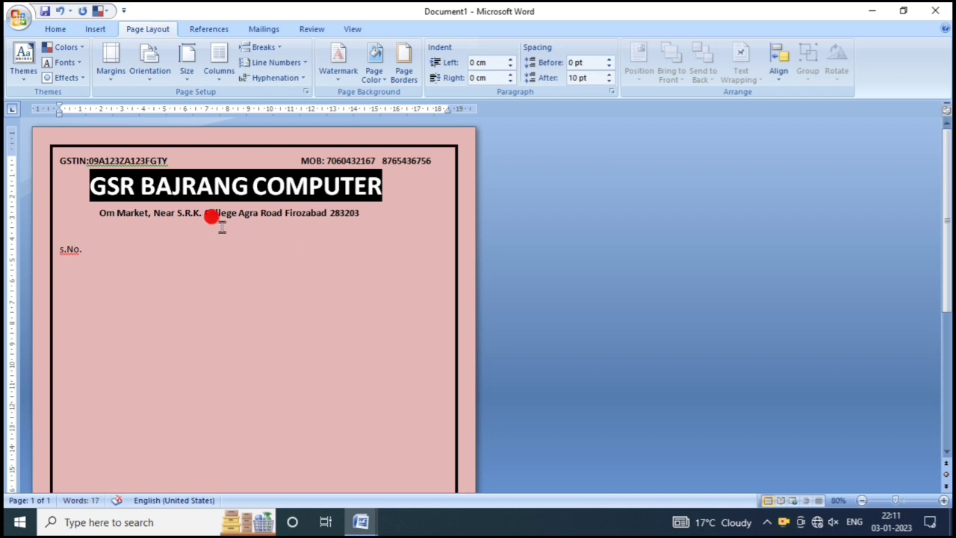
type("Date")
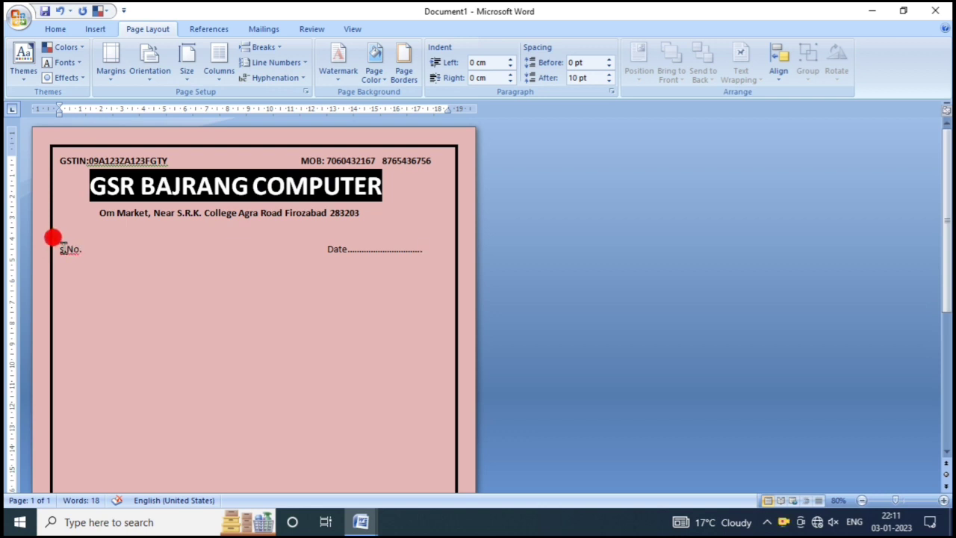
left_click_drag(59, 250, 67, 250)
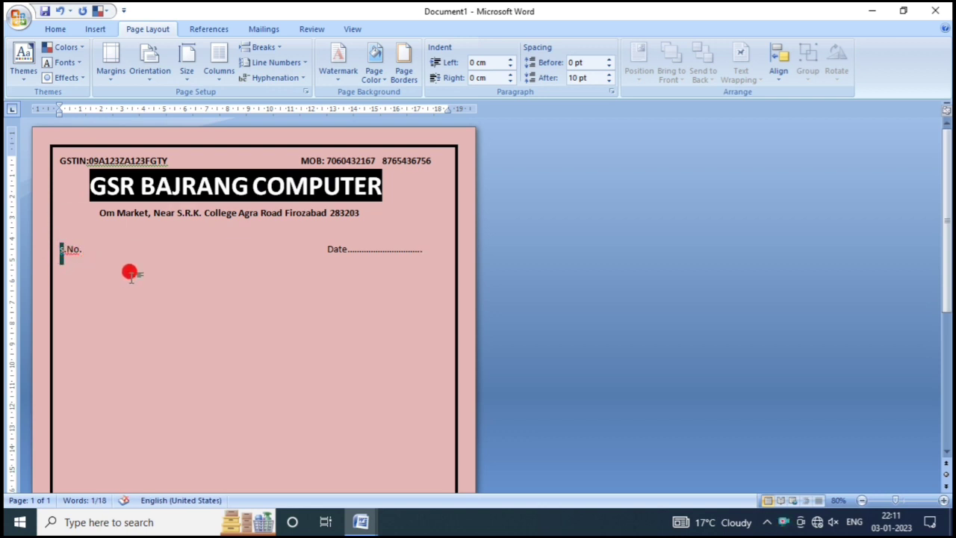
type("S")
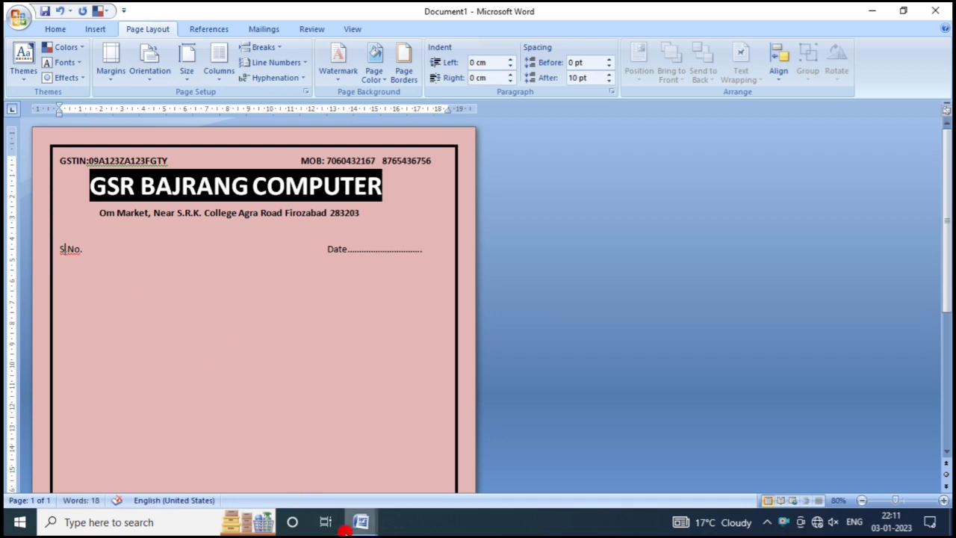
mouse_move(361, 522)
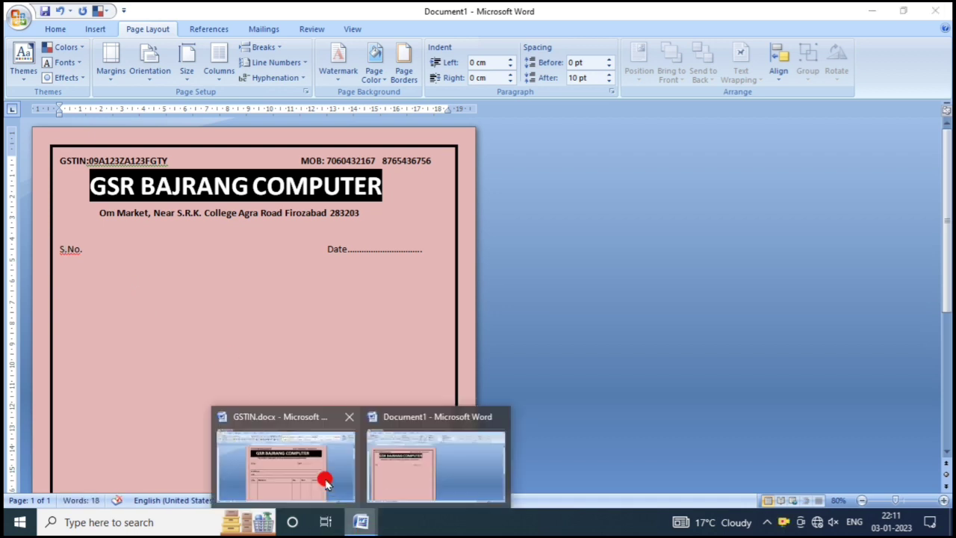
left_click(317, 477)
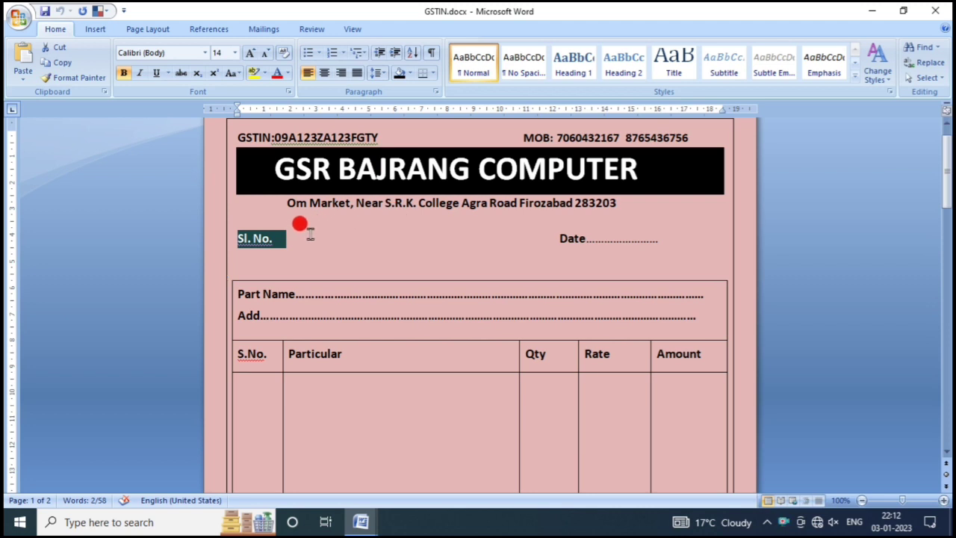
scroll(662, 243, "down", 1)
scroll(653, 236, "down", 1)
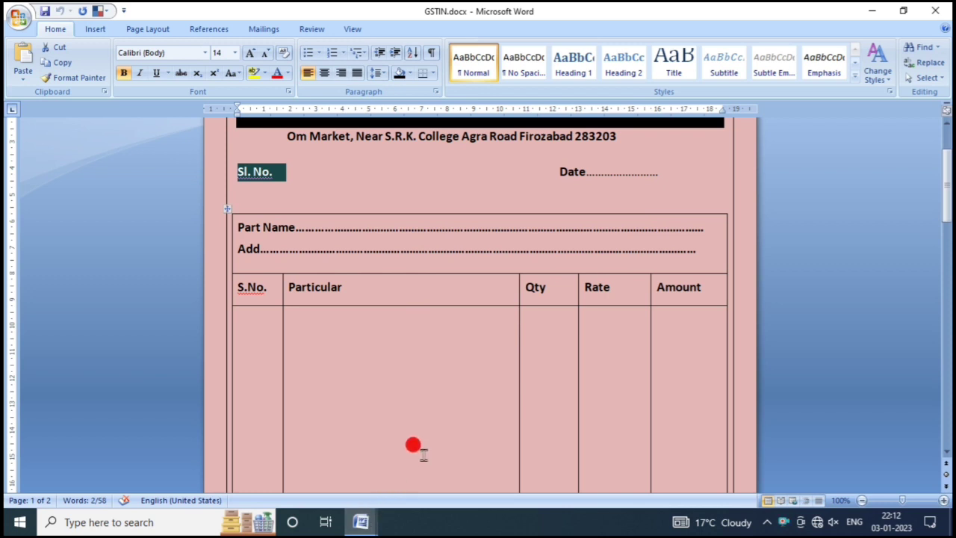
scroll(422, 447, "down", 1)
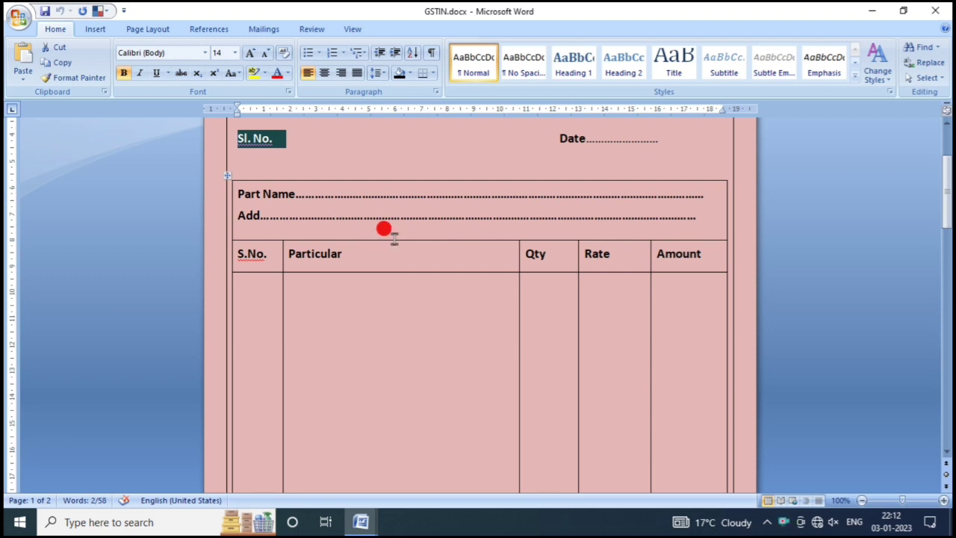
scroll(384, 296, "down", 1)
scroll(392, 304, "down", 4)
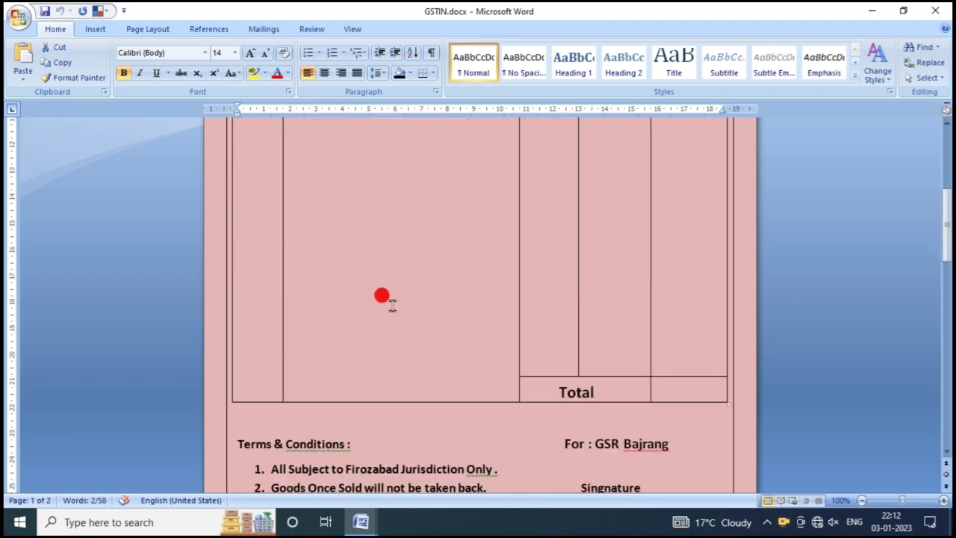
scroll(393, 305, "down", 2)
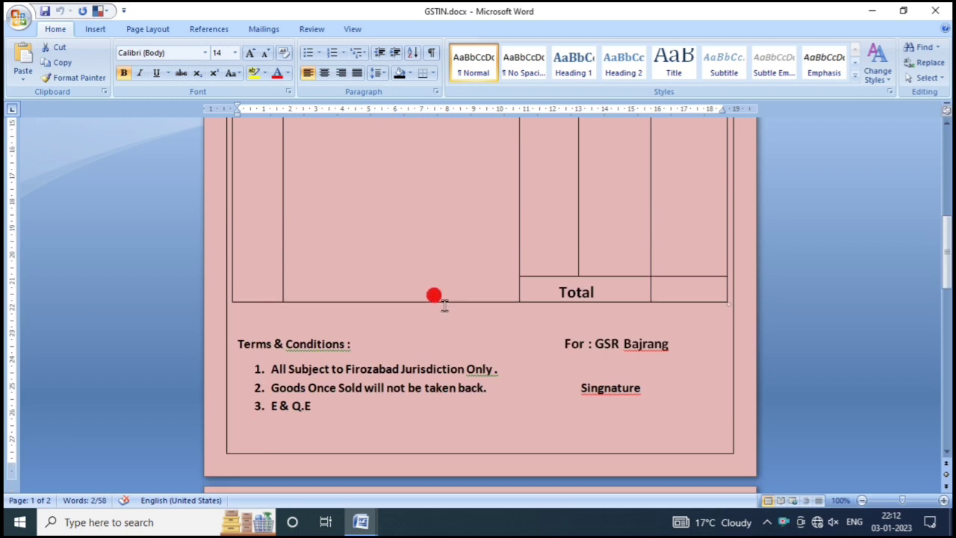
scroll(441, 303, "up", 4)
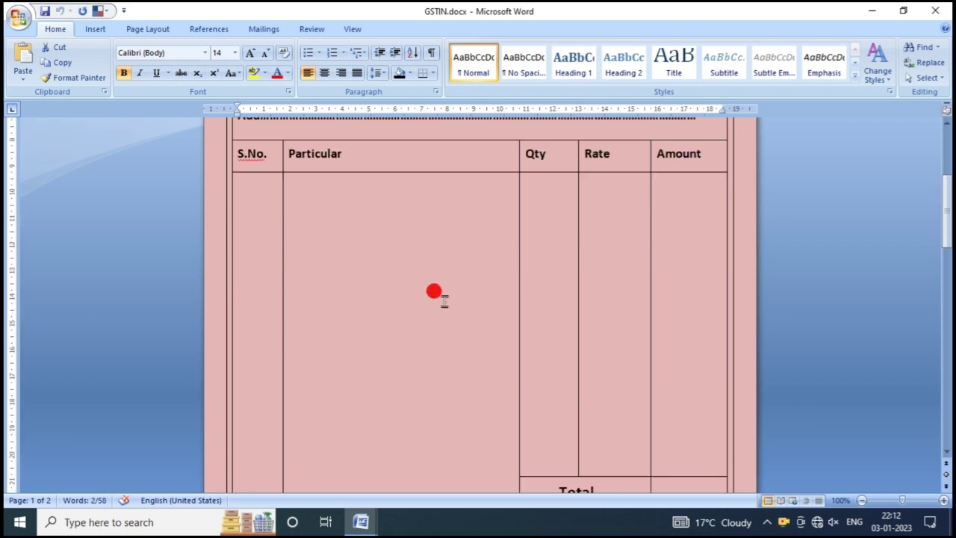
scroll(433, 269, "up", 3)
scroll(424, 324, "down", 2)
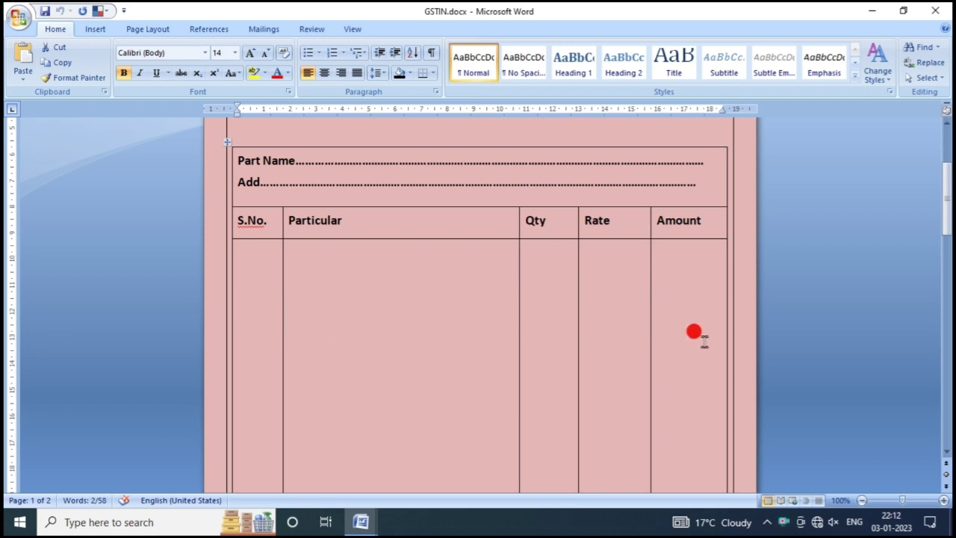
left_click(357, 521)
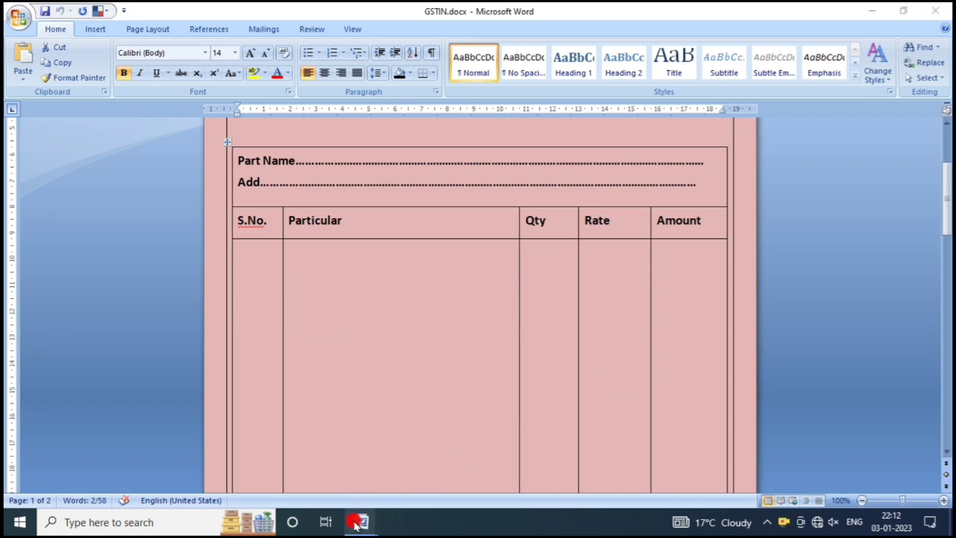
mouse_move(360, 521)
left_click(391, 474)
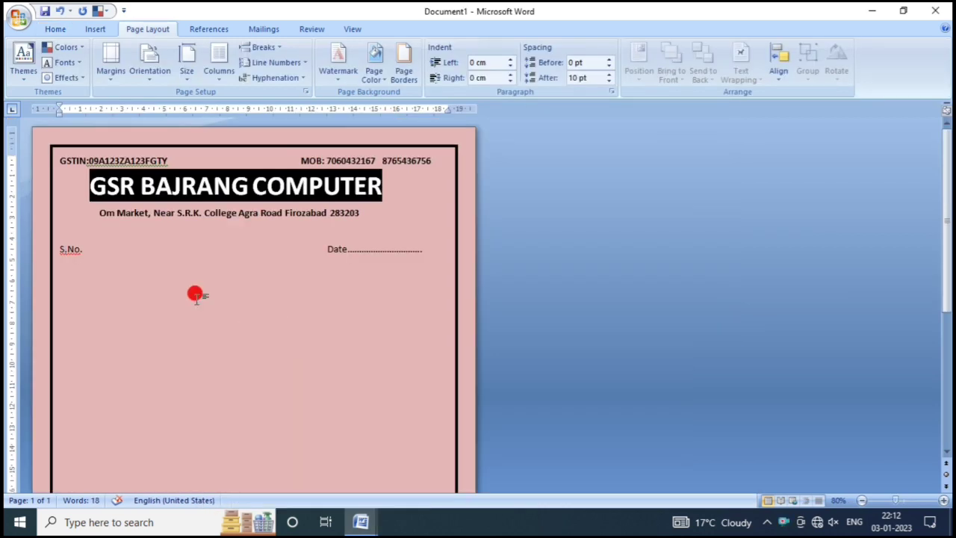
Step: Put the caret on the empty line below Date and preview the table size grid
left_click(60, 278)
left_click(58, 276)
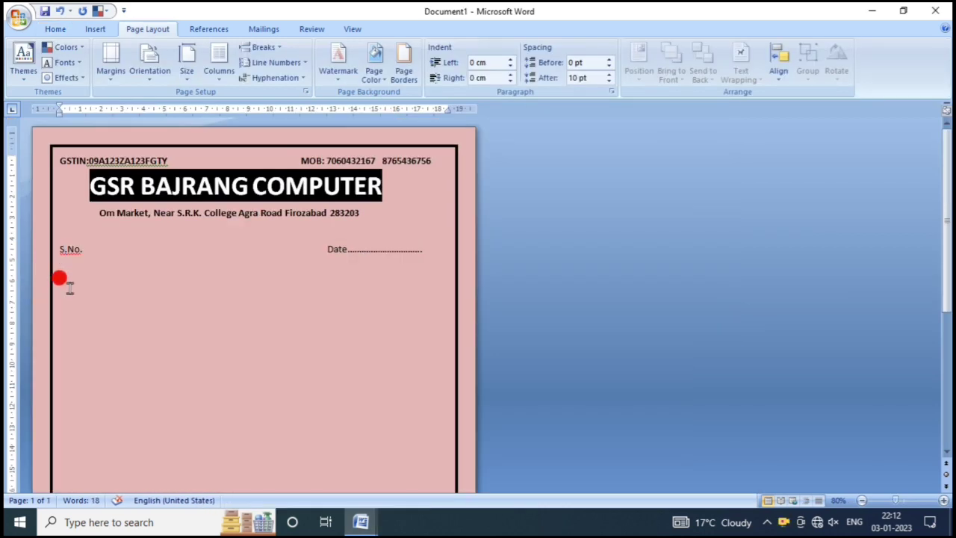
left_click(432, 250)
left_click(96, 276)
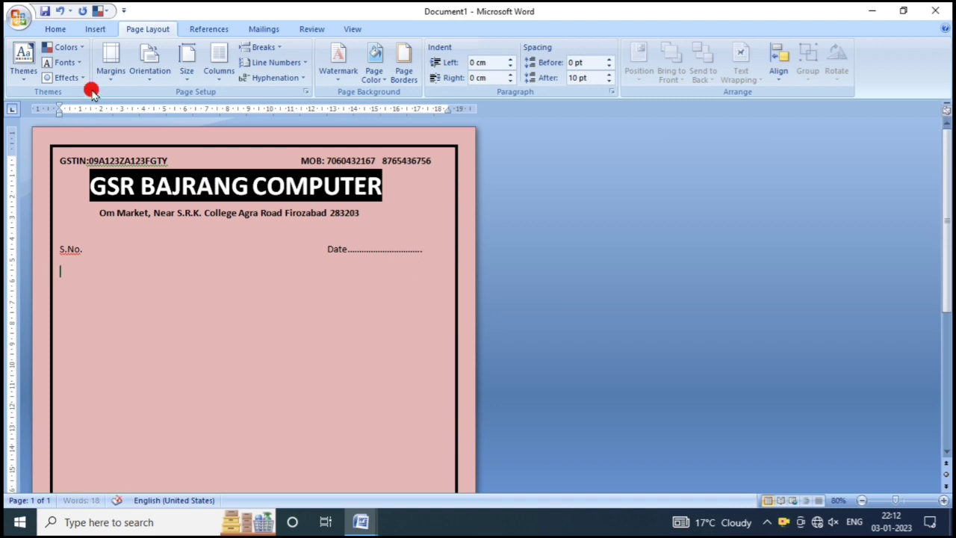
left_click(97, 32)
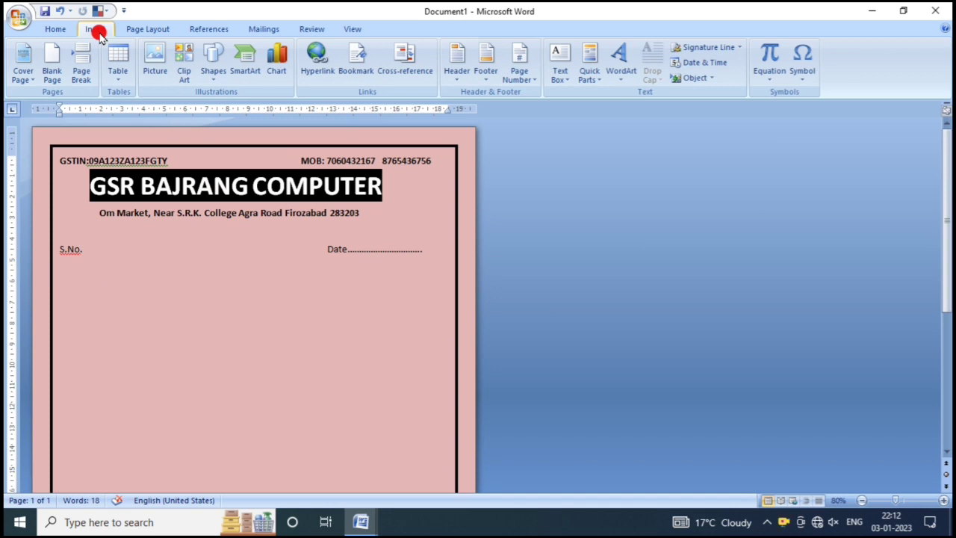
left_click(118, 74)
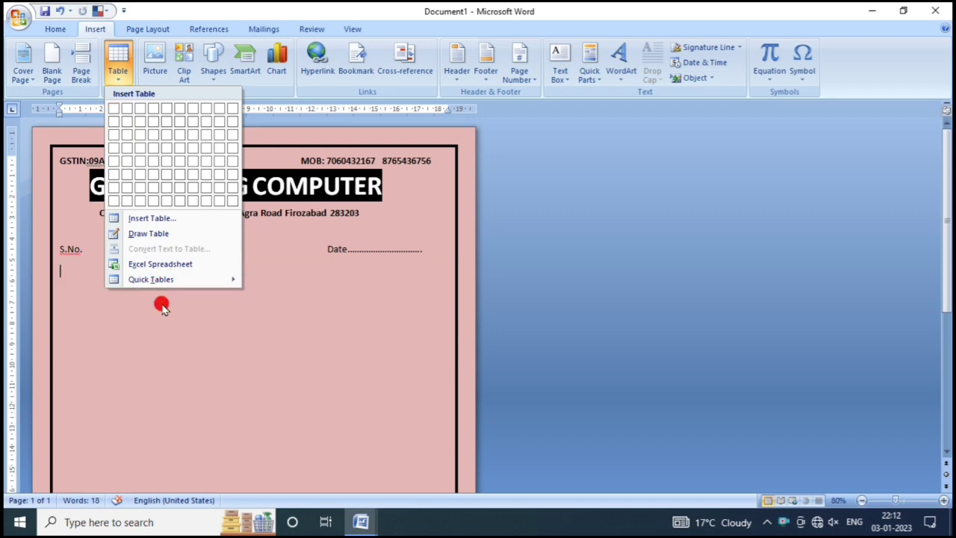
left_click(159, 304)
mouse_move(361, 522)
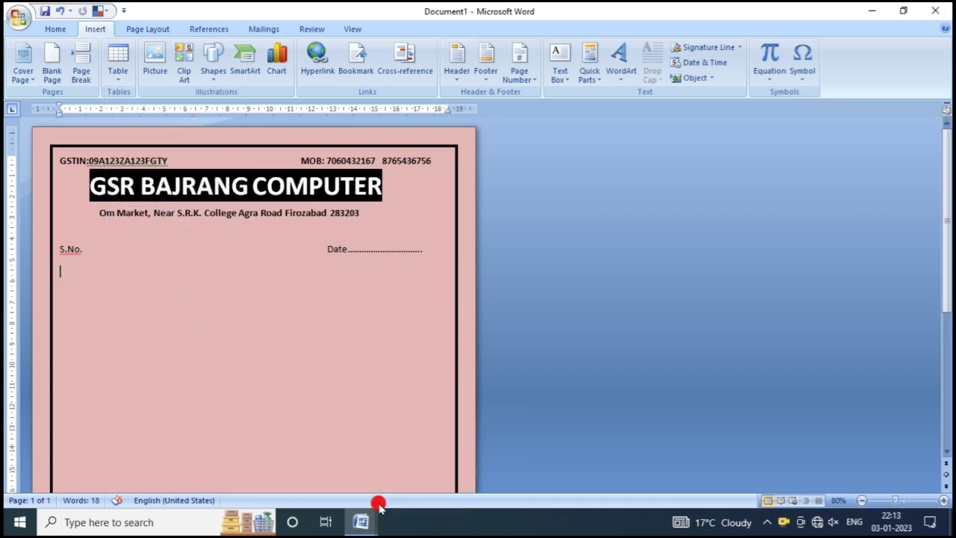
Step: Check the GSTIN bill, then reopen the table size grid in Document1
left_click(287, 475)
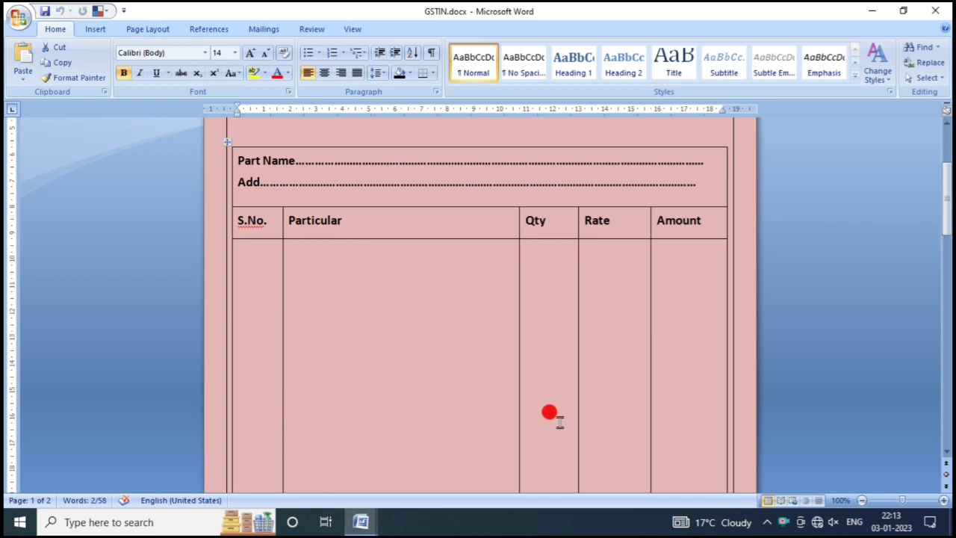
left_click(357, 522)
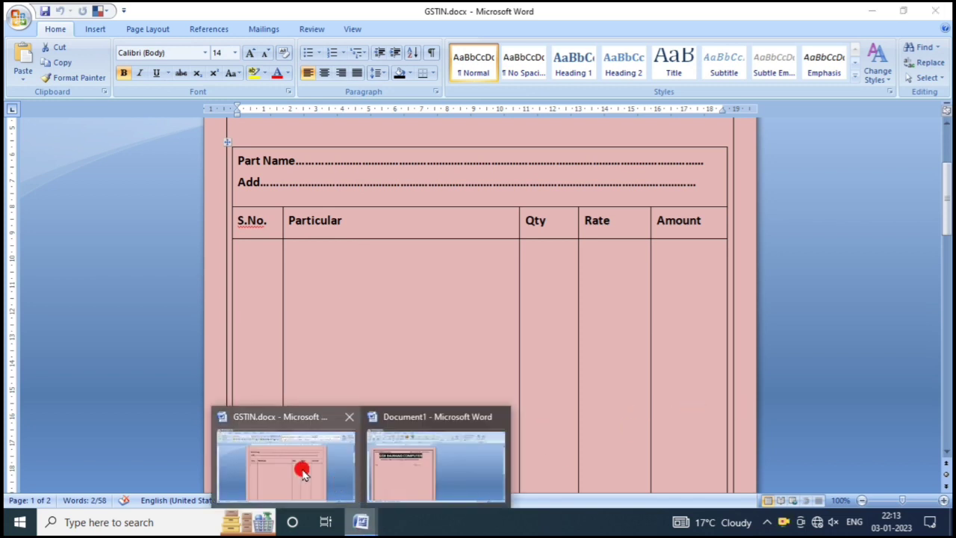
left_click(302, 472)
left_click(361, 522)
left_click(411, 459)
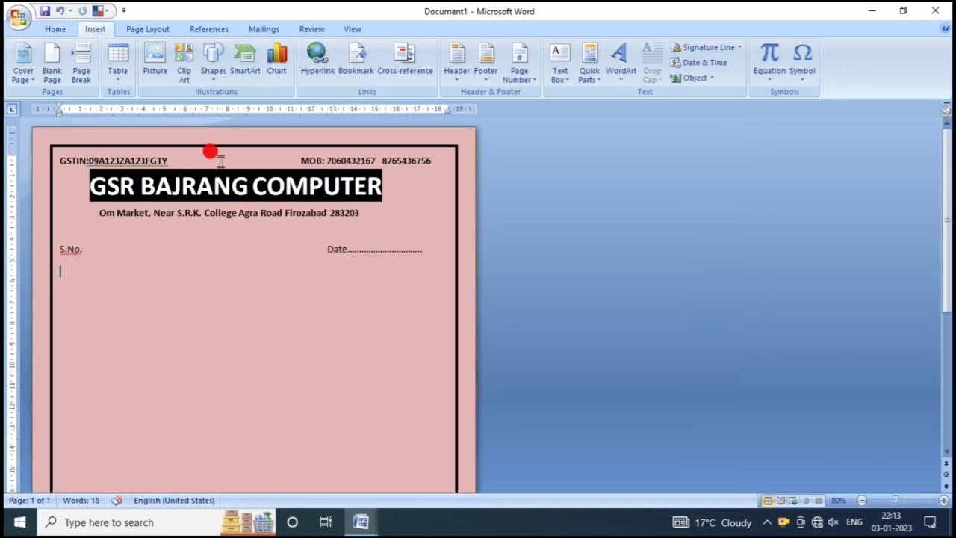
left_click(118, 67)
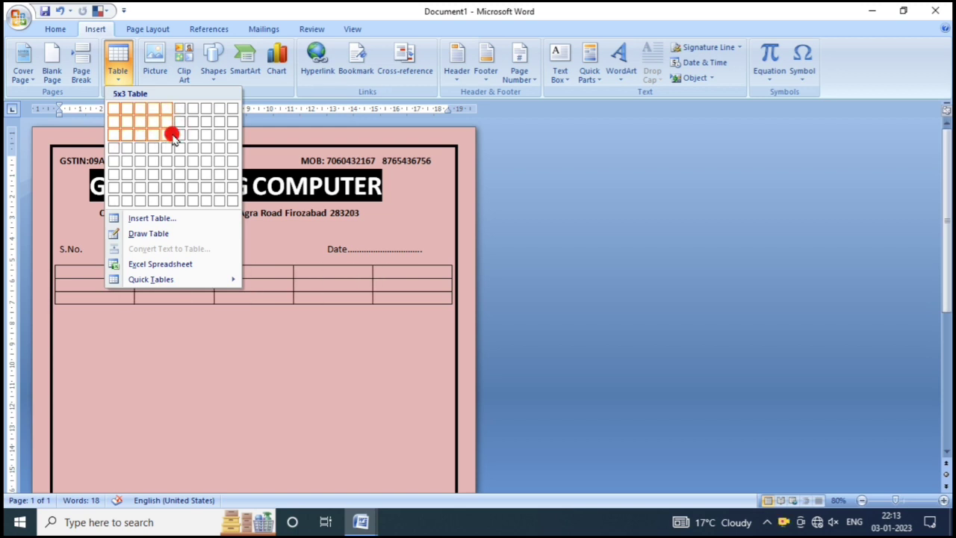
Step: Insert a 5-column, 3-row table below Date and drag its three rows taller, bottom largest
left_click(172, 136)
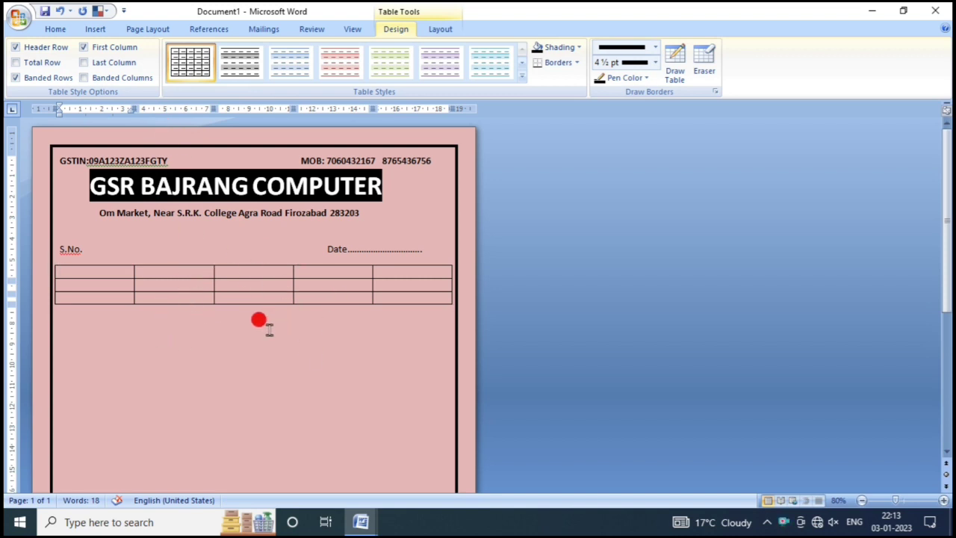
mouse_move(194, 278)
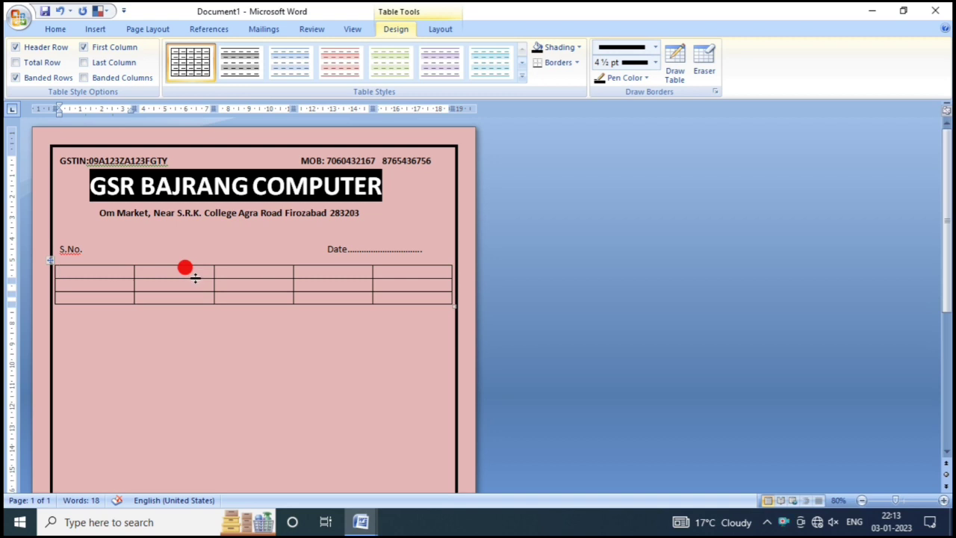
left_click_drag(195, 277, 195, 278)
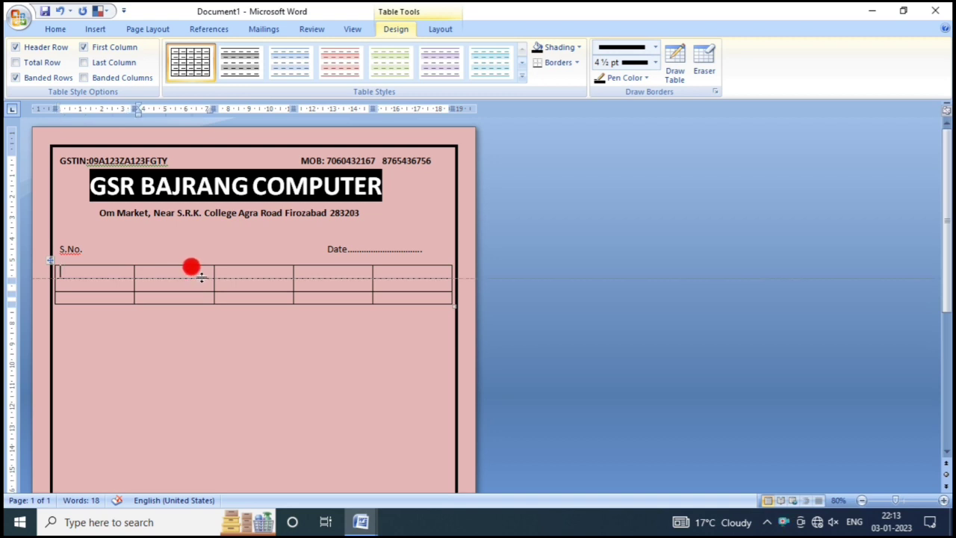
left_click_drag(201, 278, 216, 308)
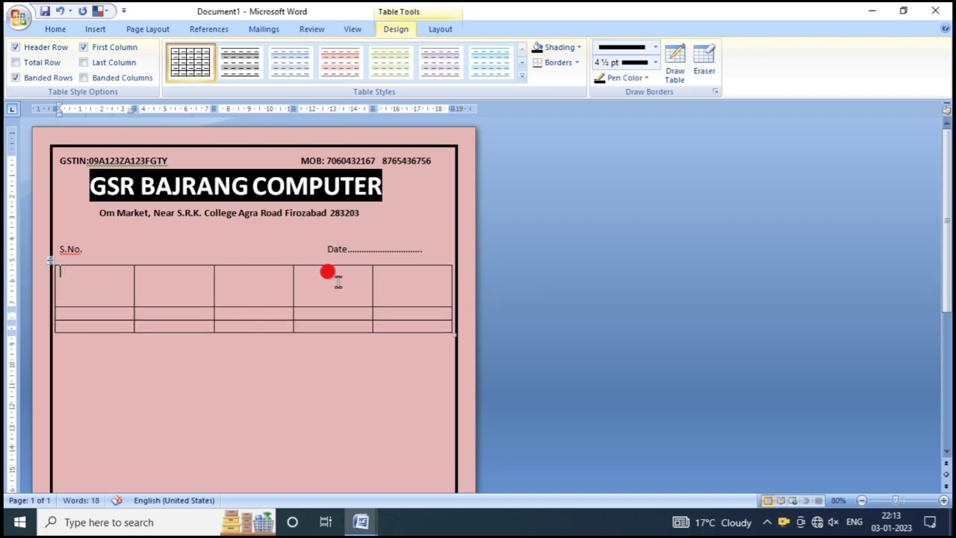
scroll(336, 278, "down", 1)
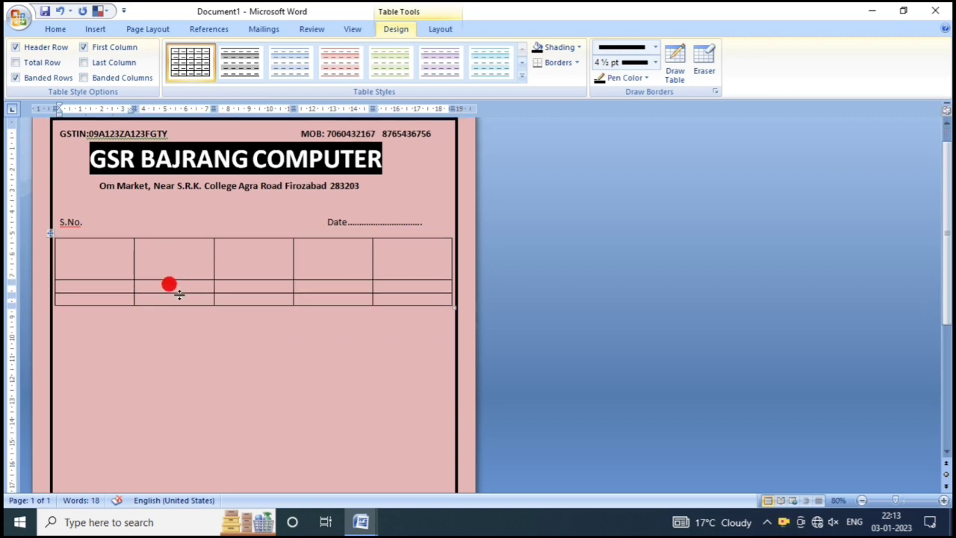
left_click_drag(179, 294, 200, 452)
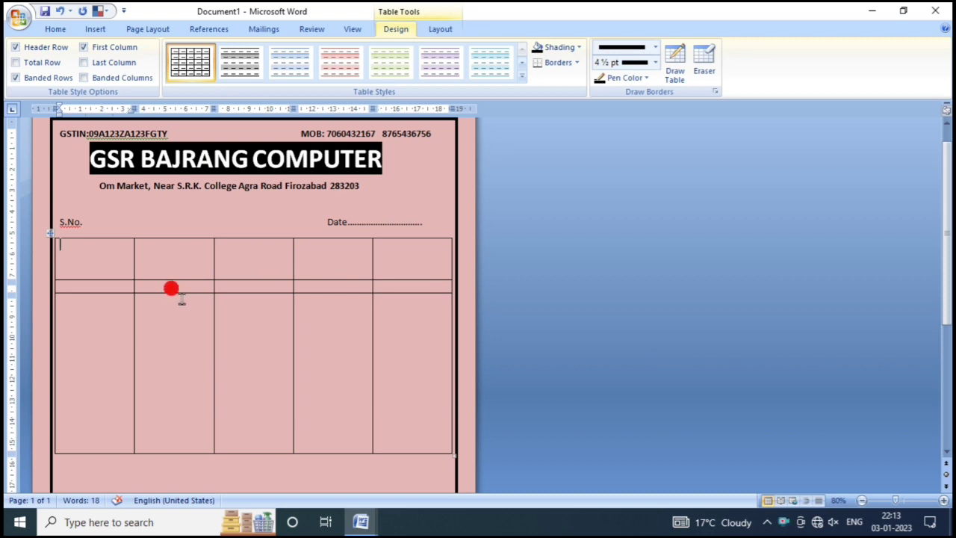
left_click_drag(181, 294, 190, 318)
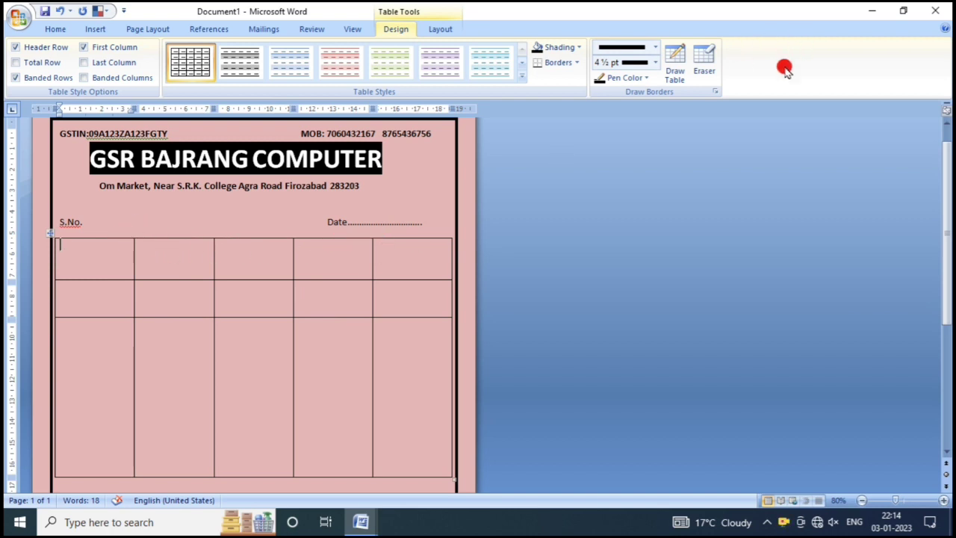
Step: Erase the top row's column dividers with the Eraser so it becomes one full-width cell
left_click(708, 74)
left_click(709, 77)
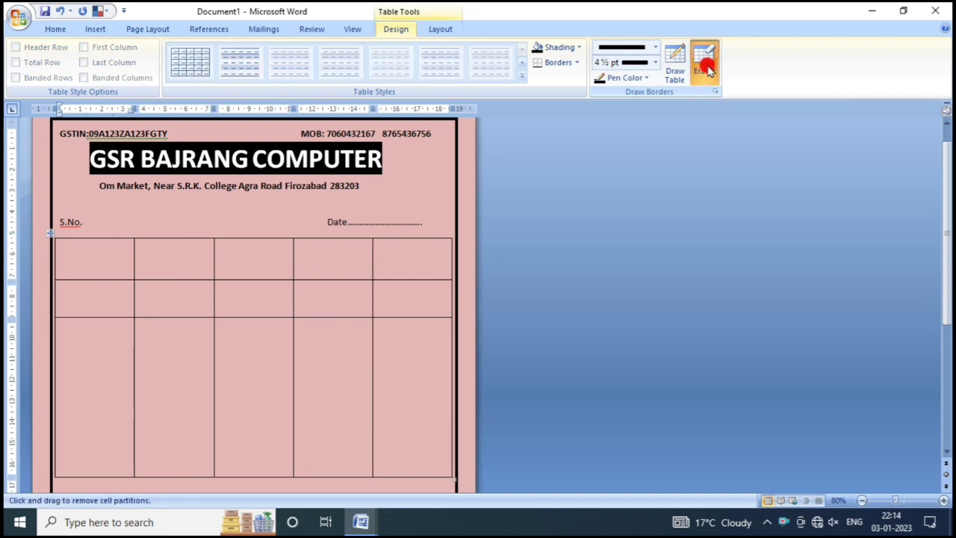
left_click_drag(112, 258, 401, 256)
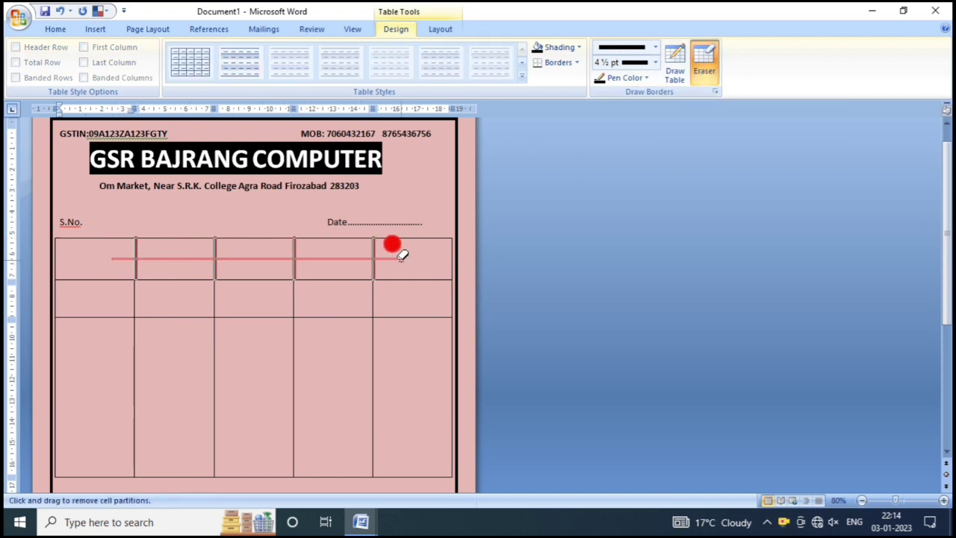
left_click_drag(401, 256, 404, 256)
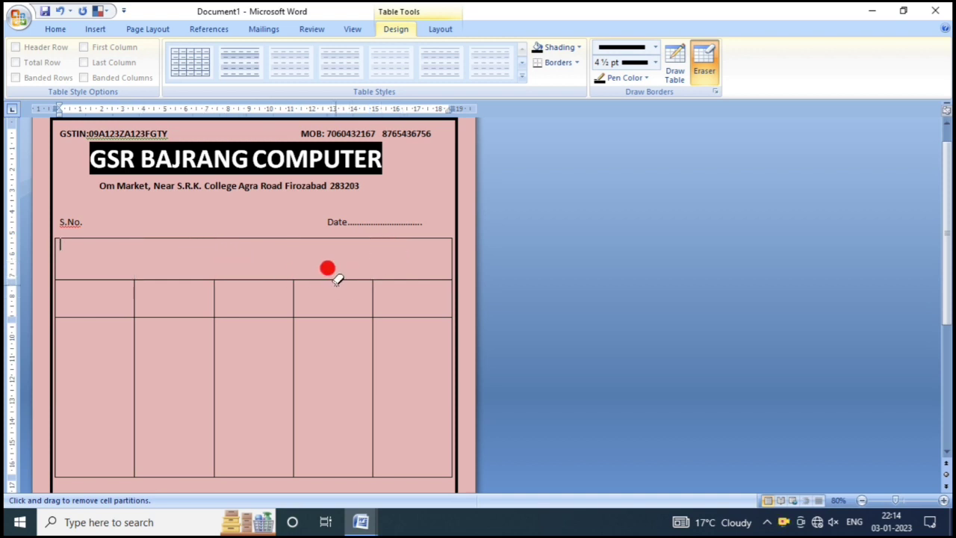
scroll(325, 293, "down", 2)
scroll(306, 322, "up", 1)
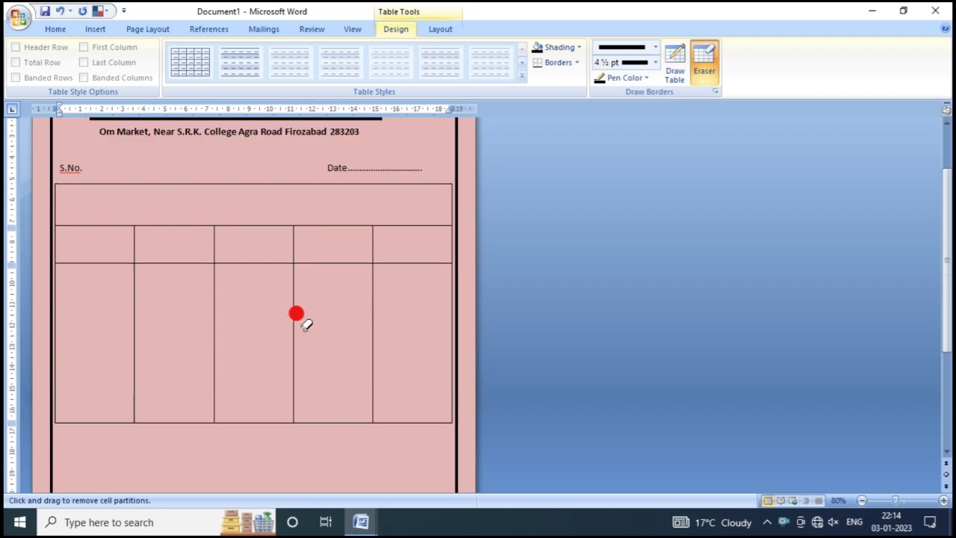
scroll(389, 336, "down", 2)
scroll(361, 355, "up", 4)
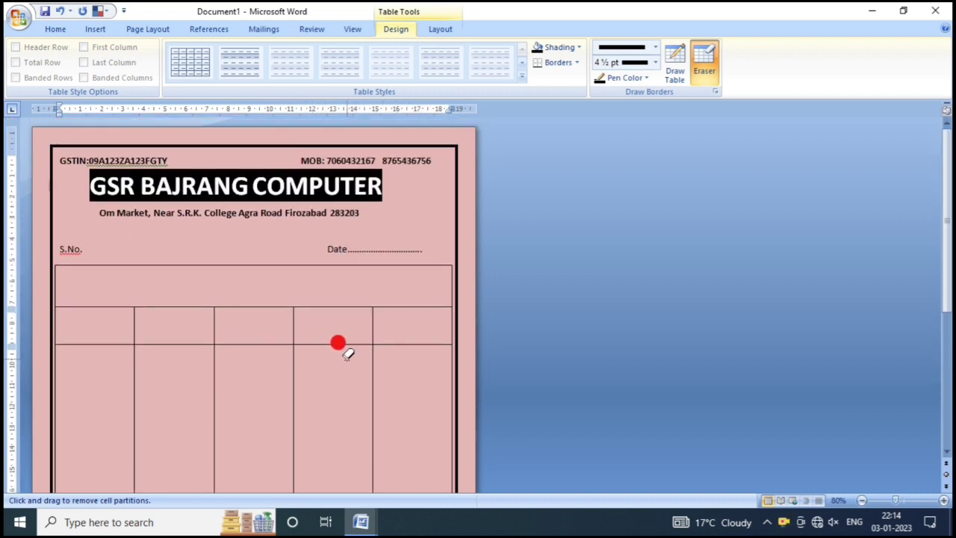
key("Escape")
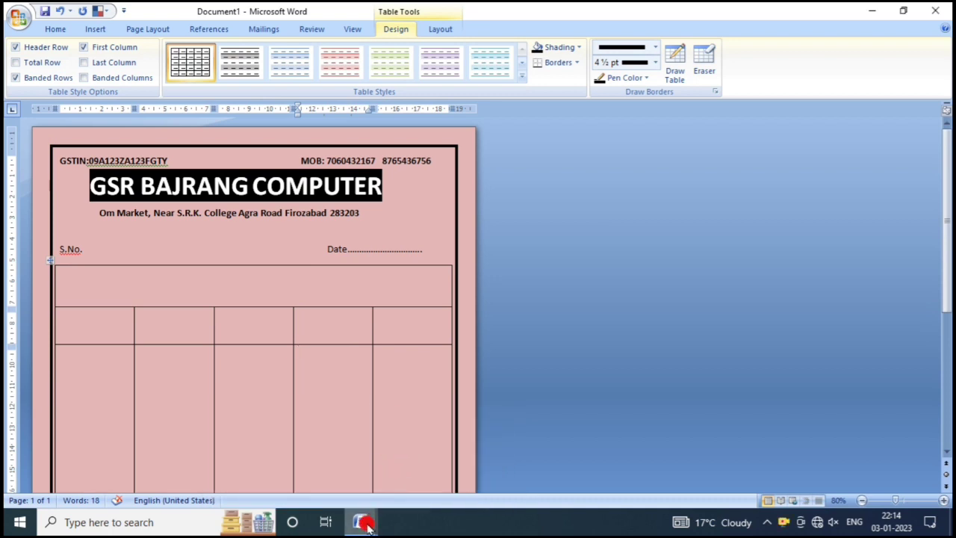
left_click(309, 495)
scroll(351, 299, "up", 2)
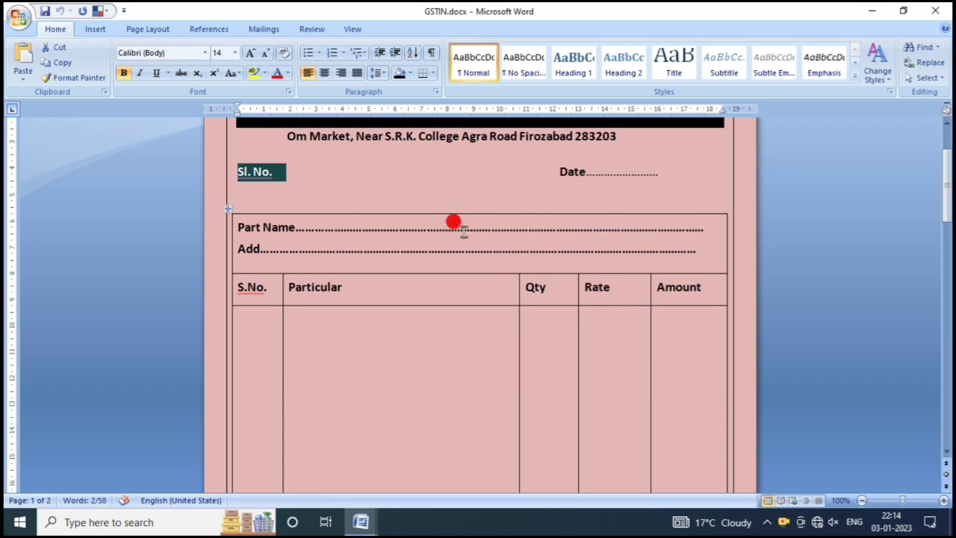
scroll(453, 224, "down", 2)
scroll(485, 261, "down", 1)
scroll(523, 283, "up", 4)
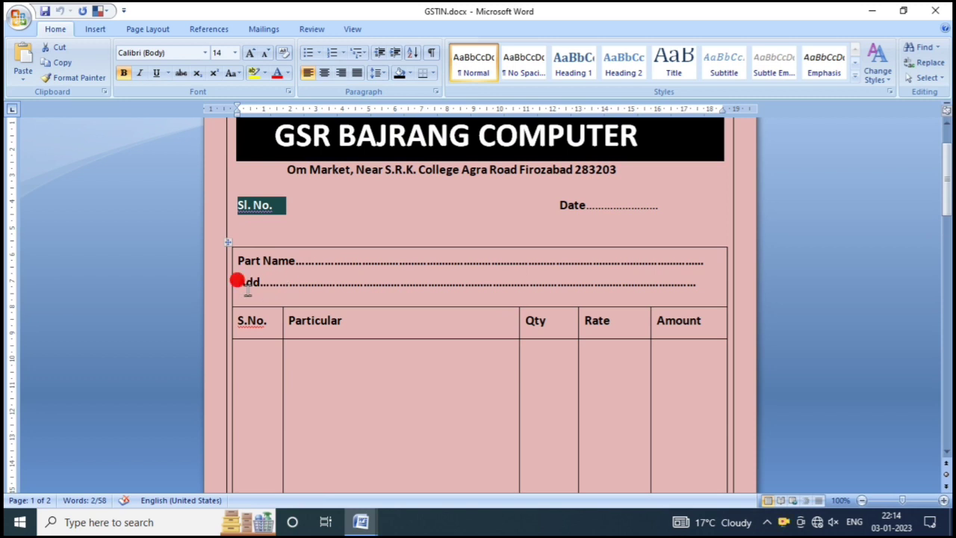
left_click(359, 522)
Step: Type 'Party Name........' in the merged top cell
left_click(369, 485)
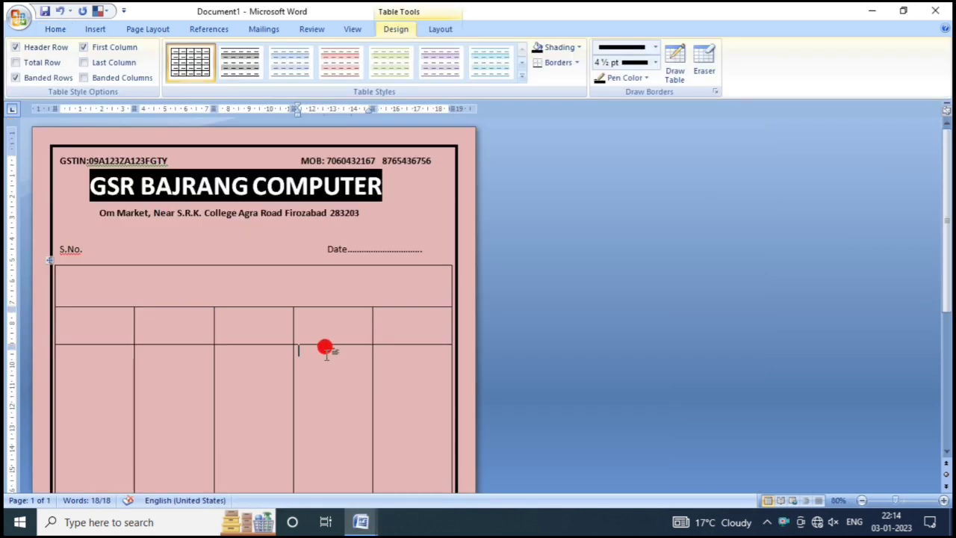
left_click(93, 279)
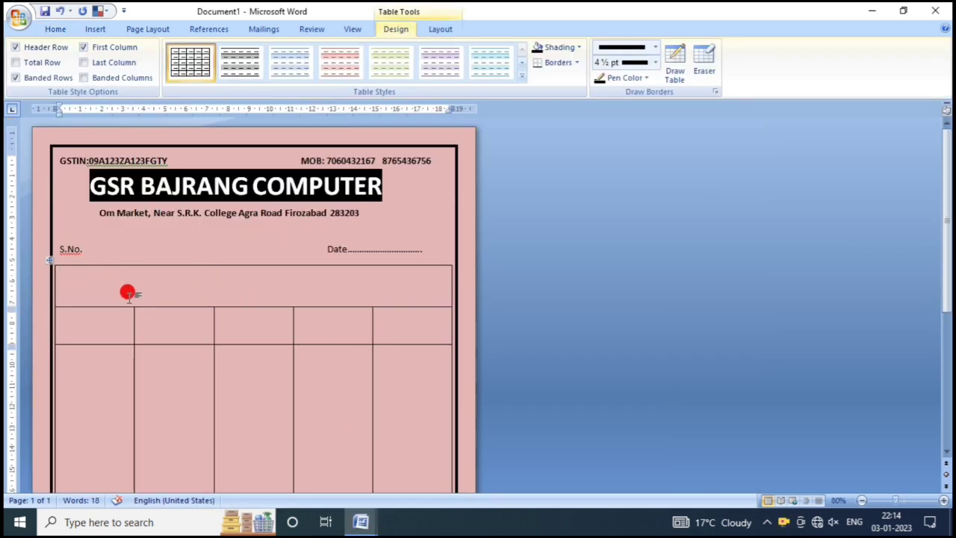
type("jPa")
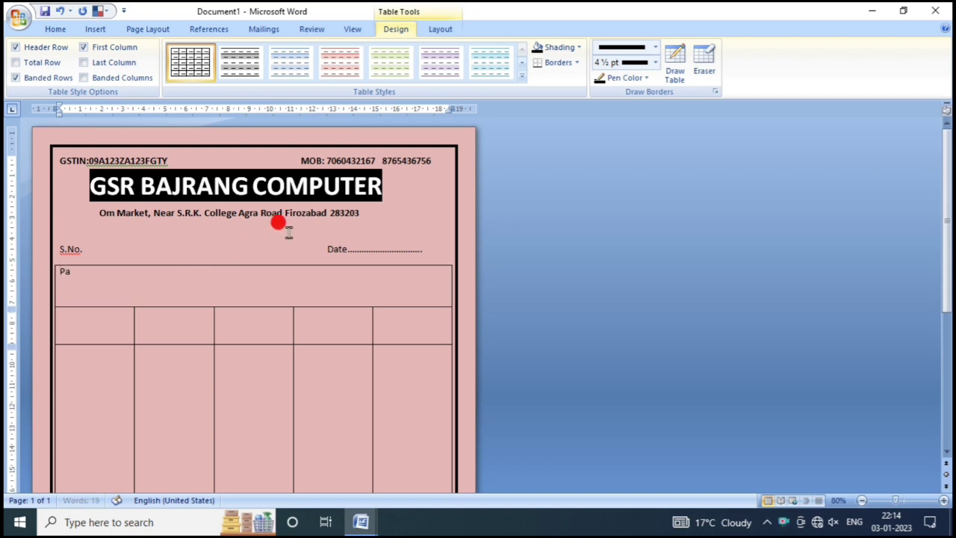
type("rty nm")
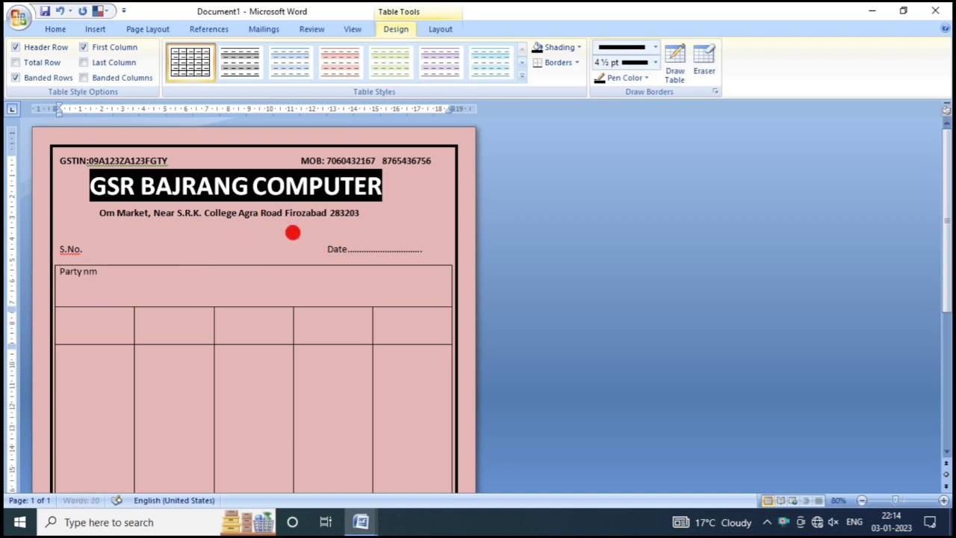
key("BackSpace")
type("Na")
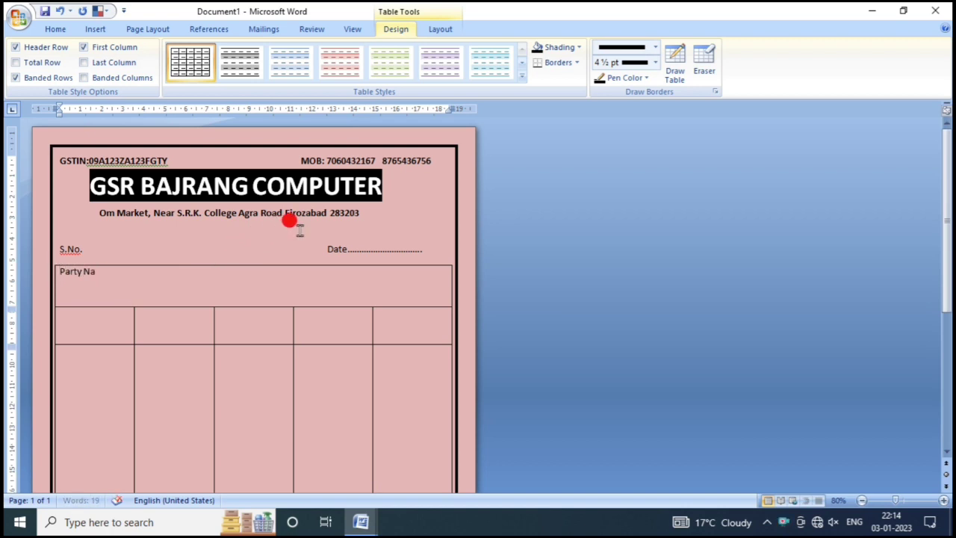
type("me")
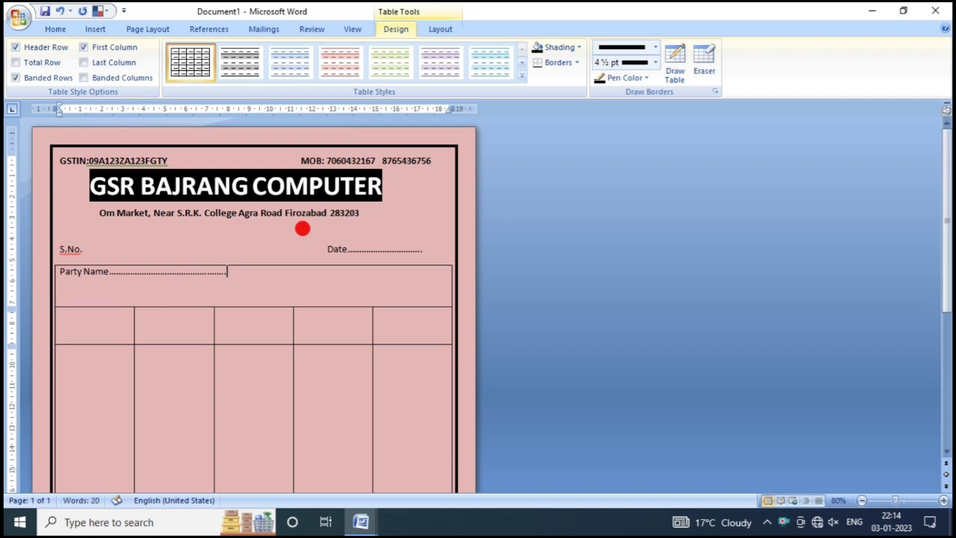
type("...................................................................................")
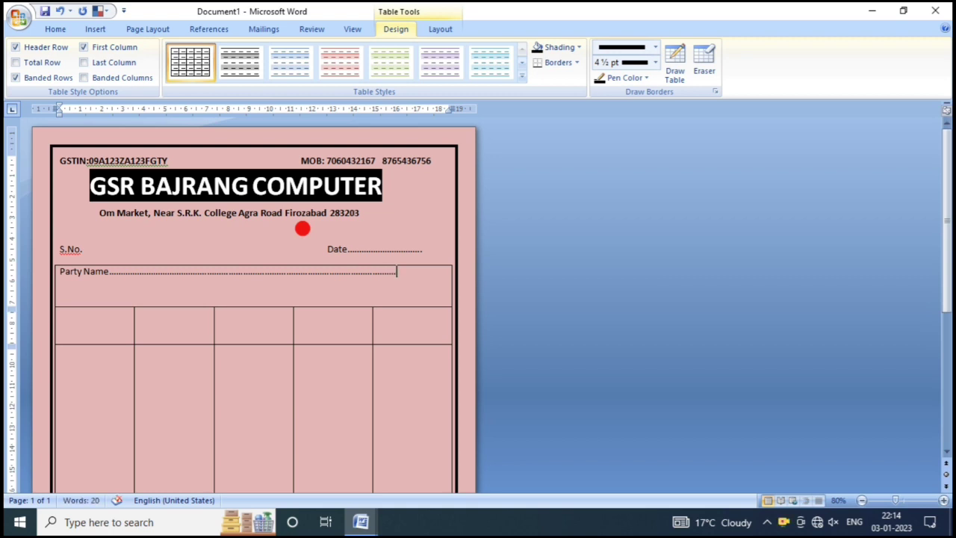
Step: Give the Party Name line 6 pt of space before
left_click(71, 286)
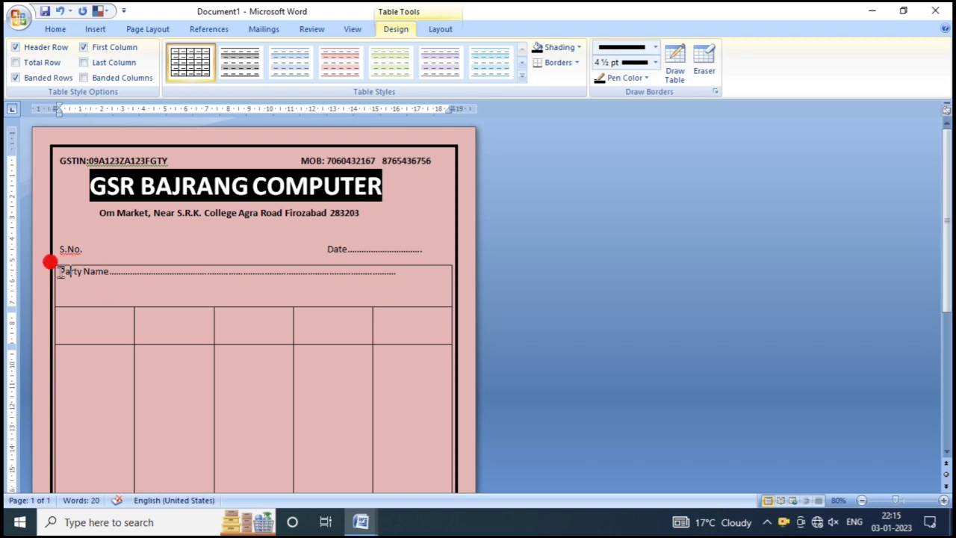
left_click_drag(59, 272, 109, 274)
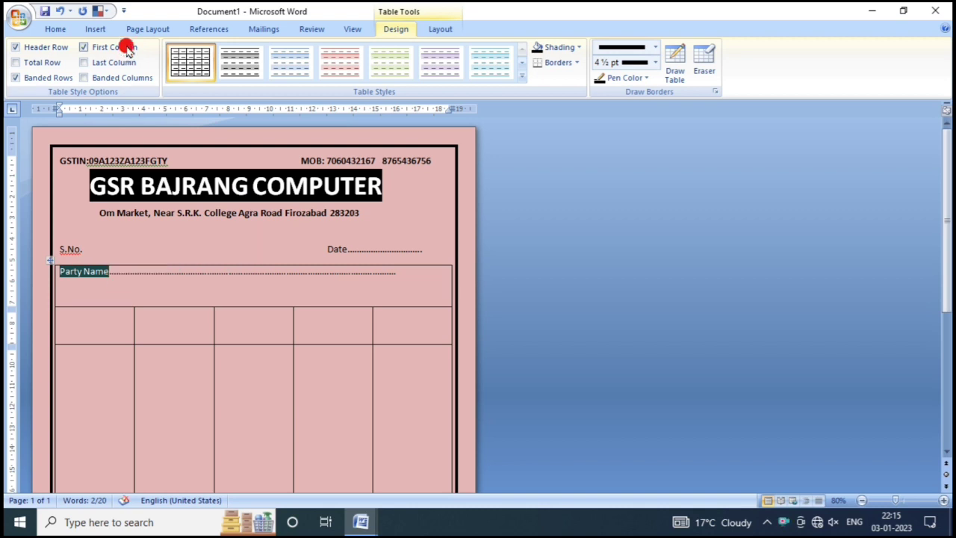
left_click(148, 31)
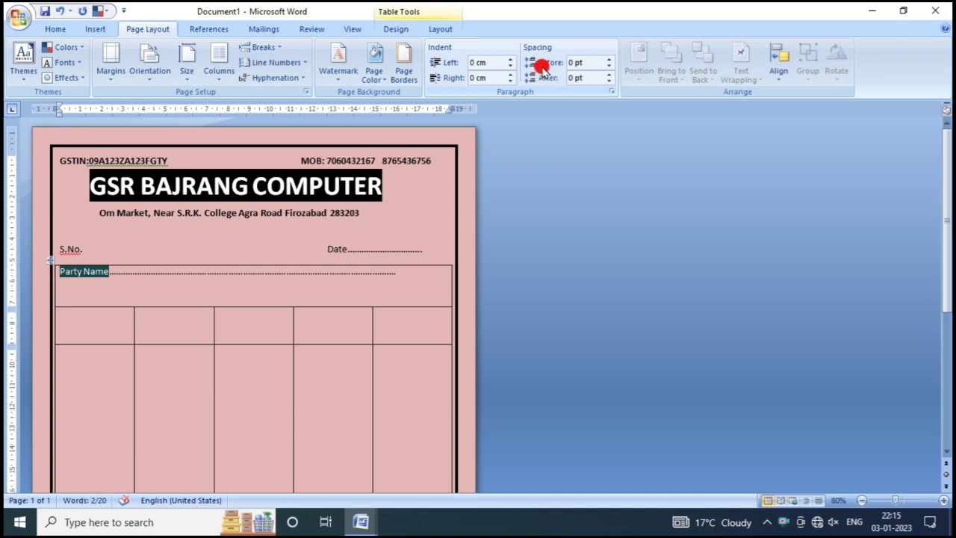
left_click(585, 65)
left_click(609, 59)
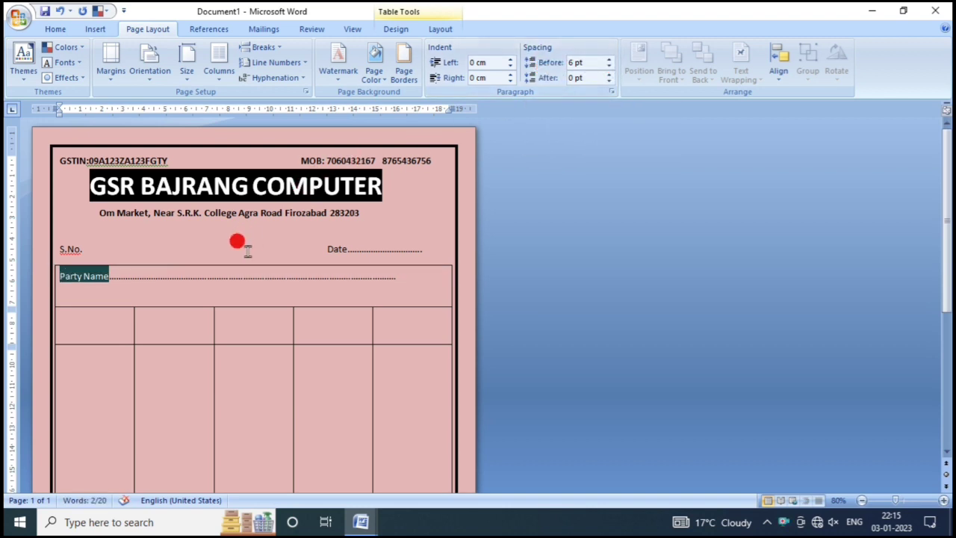
left_click(237, 280)
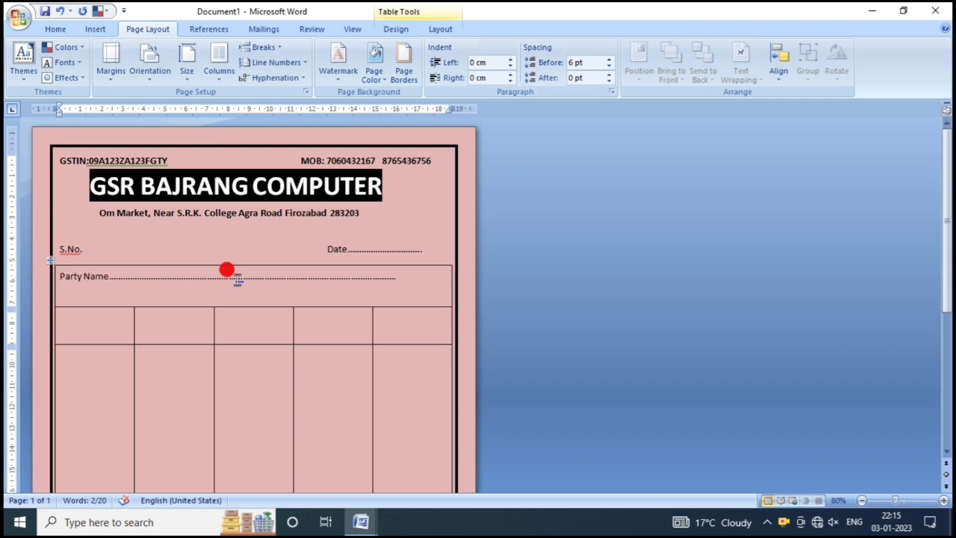
Step: Add a dotted 'Add' line beneath Party Name
left_click(413, 281)
key("Return")
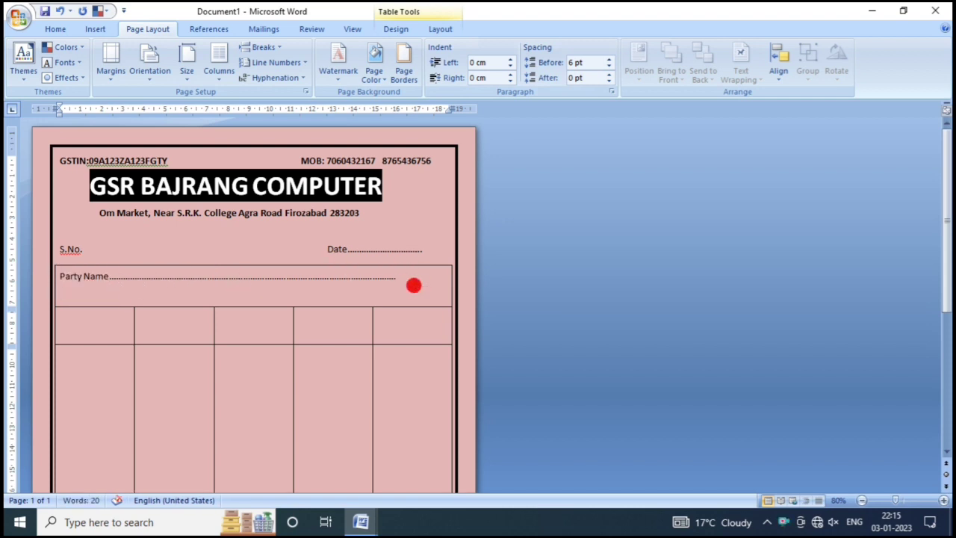
type("Add")
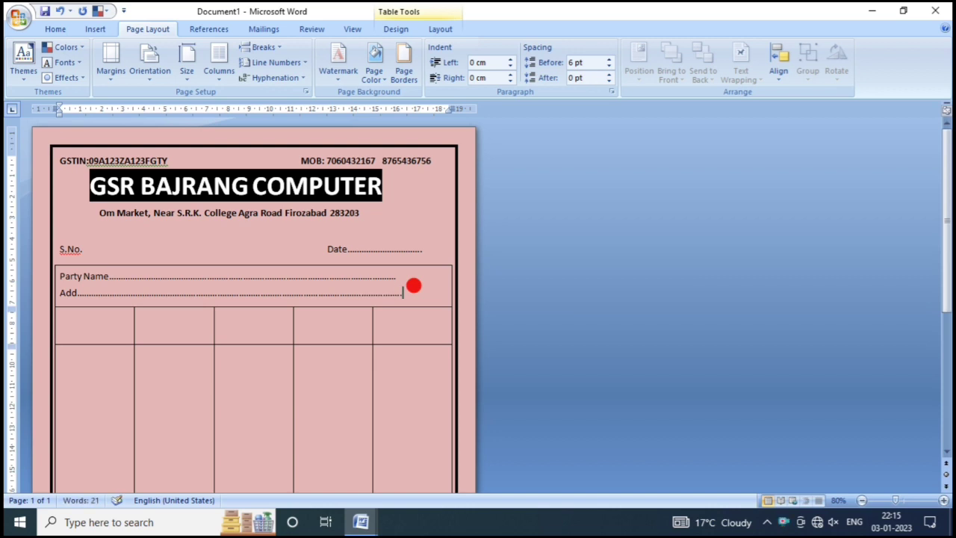
scroll(151, 265, "down", 1)
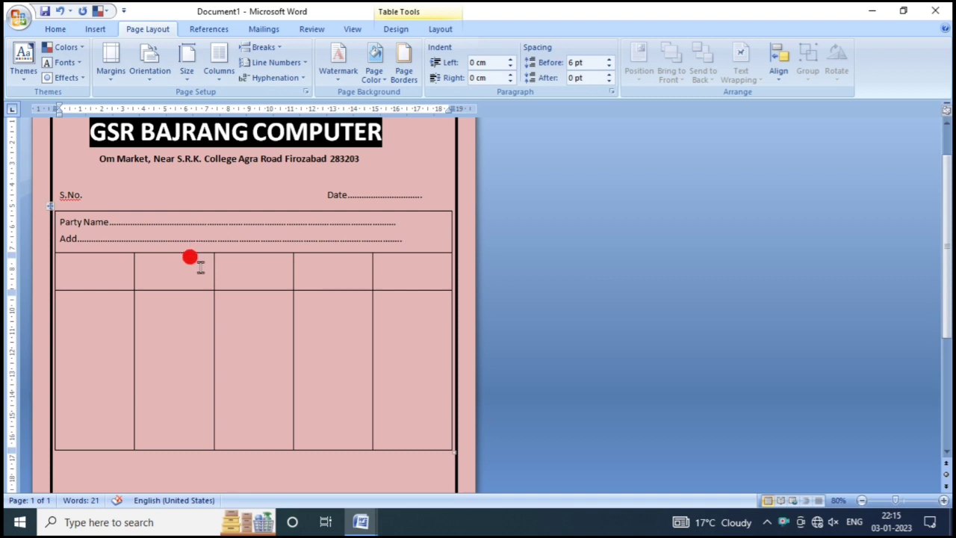
Step: Narrow the table's first column for serial numbers
left_click(71, 246)
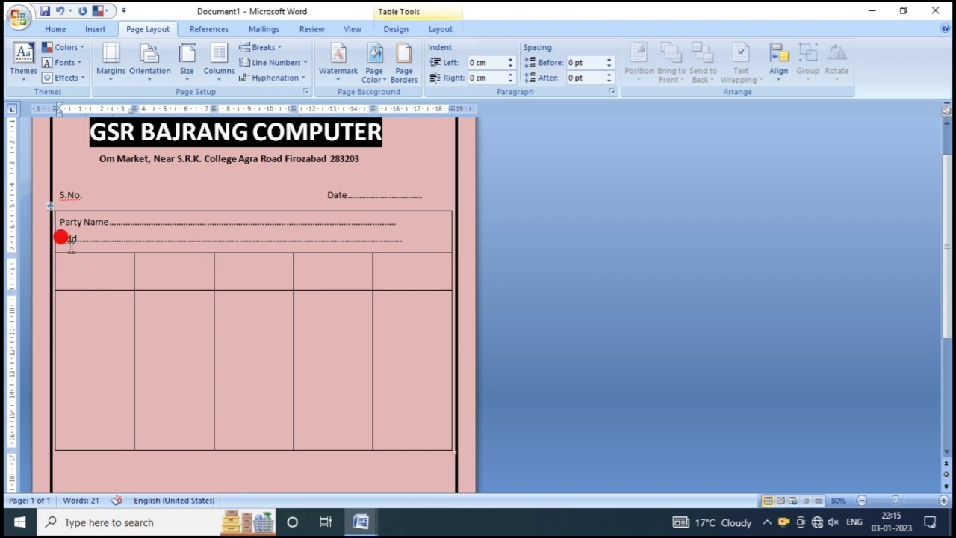
left_click(111, 276)
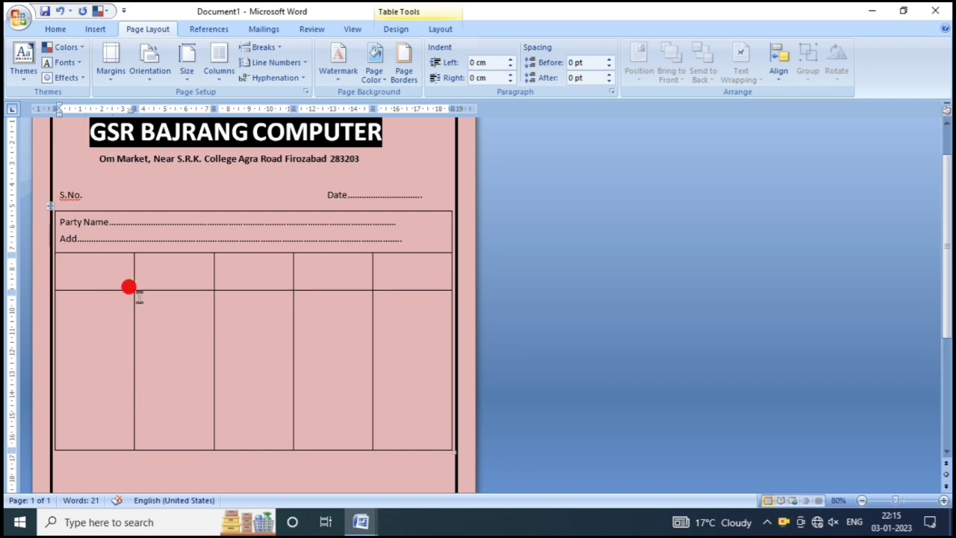
left_click_drag(131, 314, 86, 302)
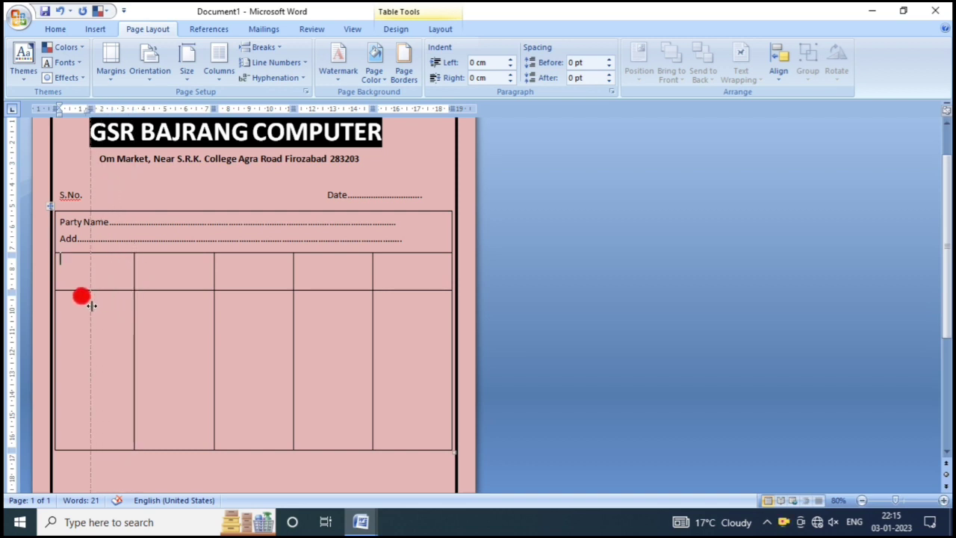
left_click_drag(87, 301, 86, 299)
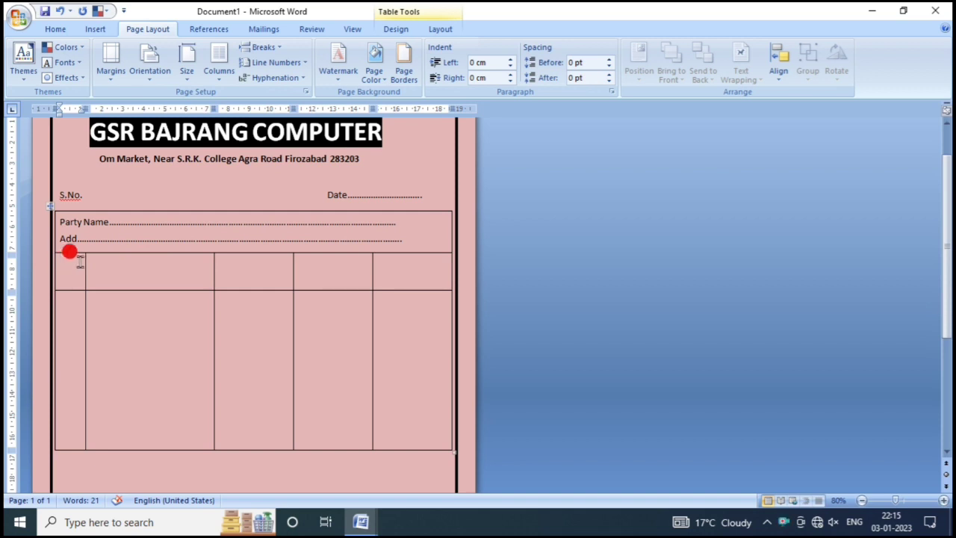
Step: Type 'S.N0.' in the second row's first cell, checking GSTIN.docx for reference
left_click(68, 260)
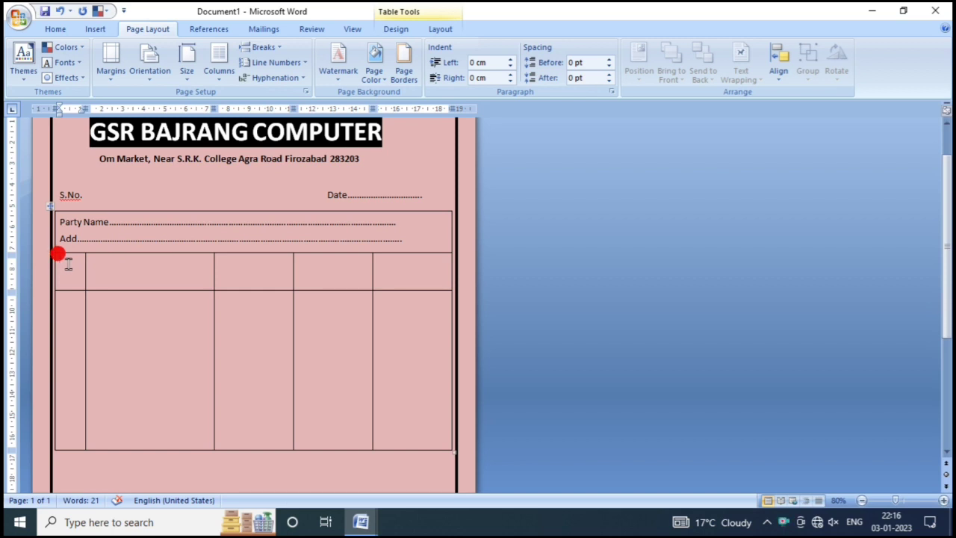
type("S")
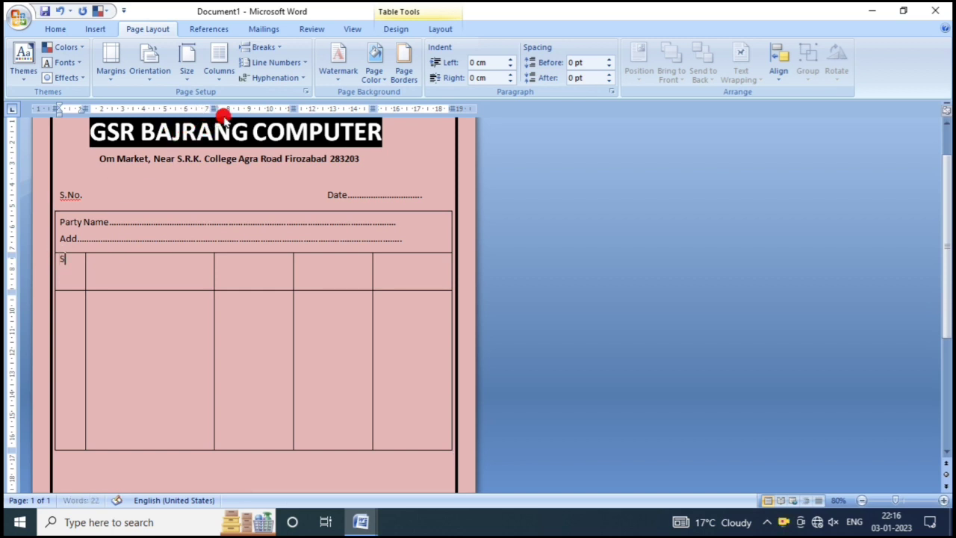
type("r")
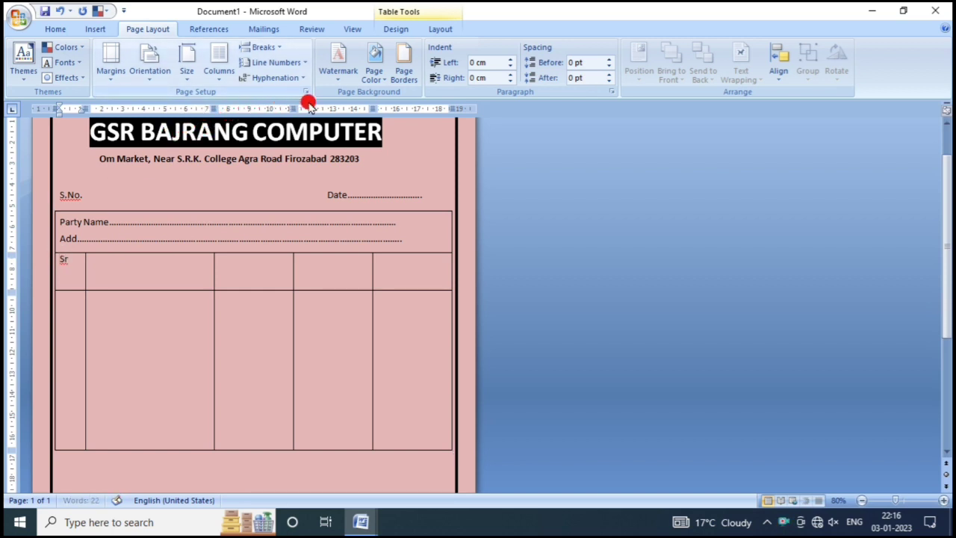
type(".")
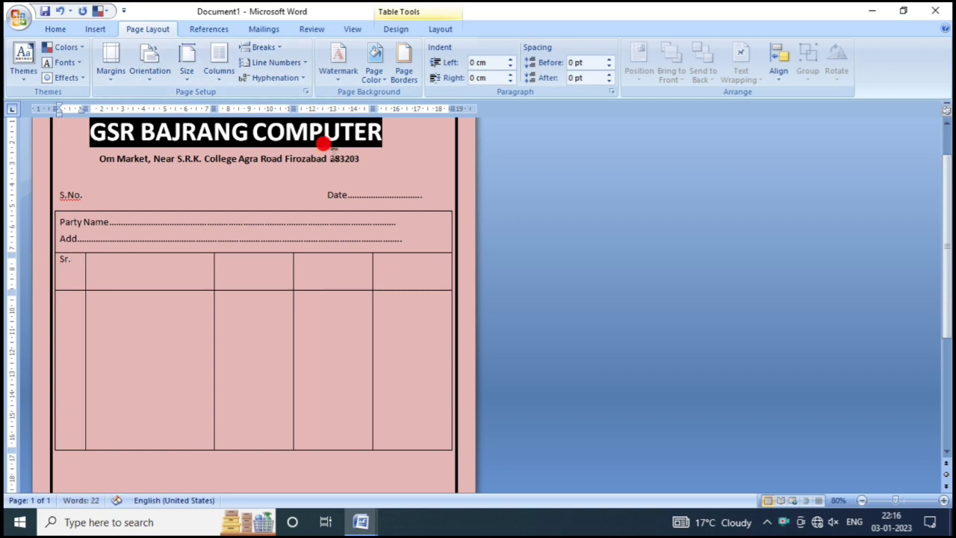
left_click(361, 522)
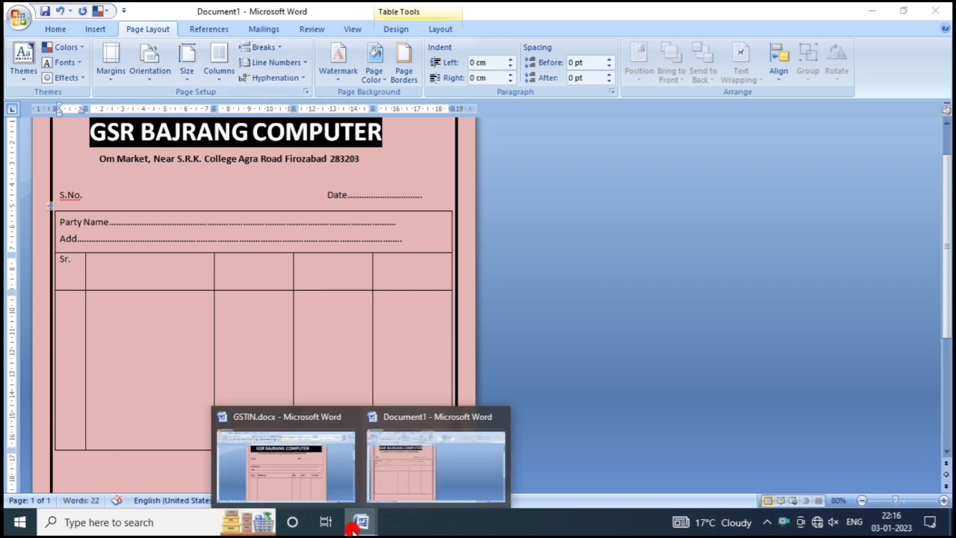
left_click(317, 478)
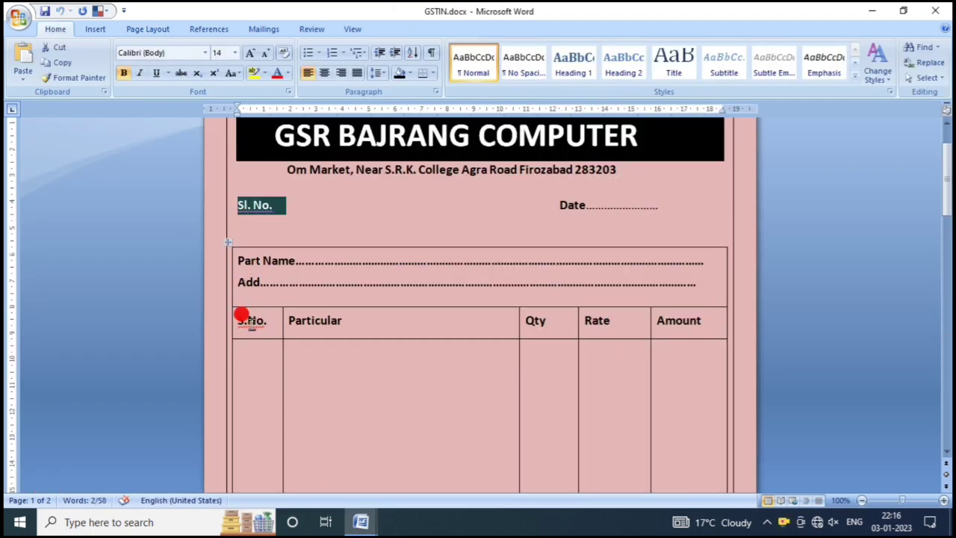
left_click(361, 522)
left_click(367, 482)
type("S.")
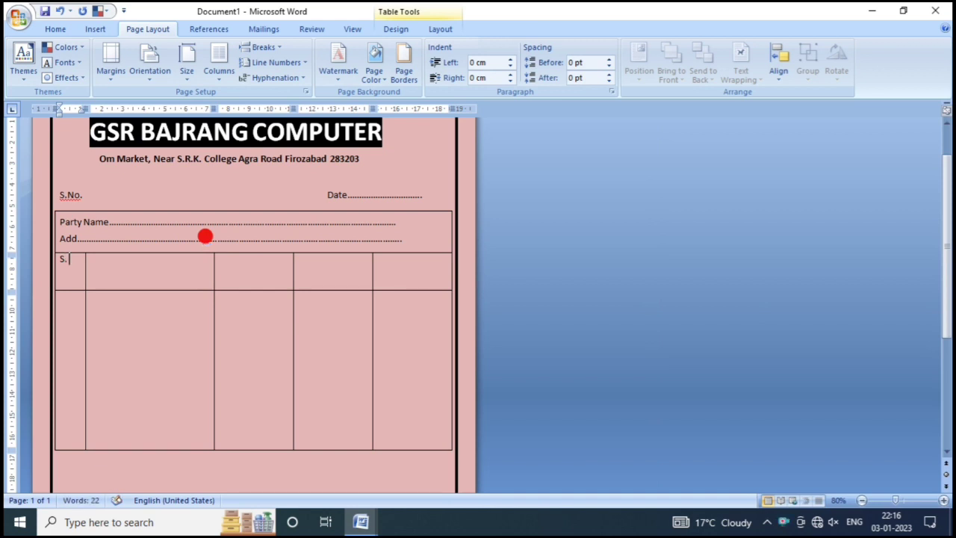
type("N")
type(" N")
key("BackSpace")
key("BackSpace")
type("No")
type(".")
key("BackSpace")
key("BackSpace")
key("BackSpace")
type("S")
Step: Enter Particular, Qty, Rate and Amount into the remaining four header cells
left_click(117, 263)
type("par")
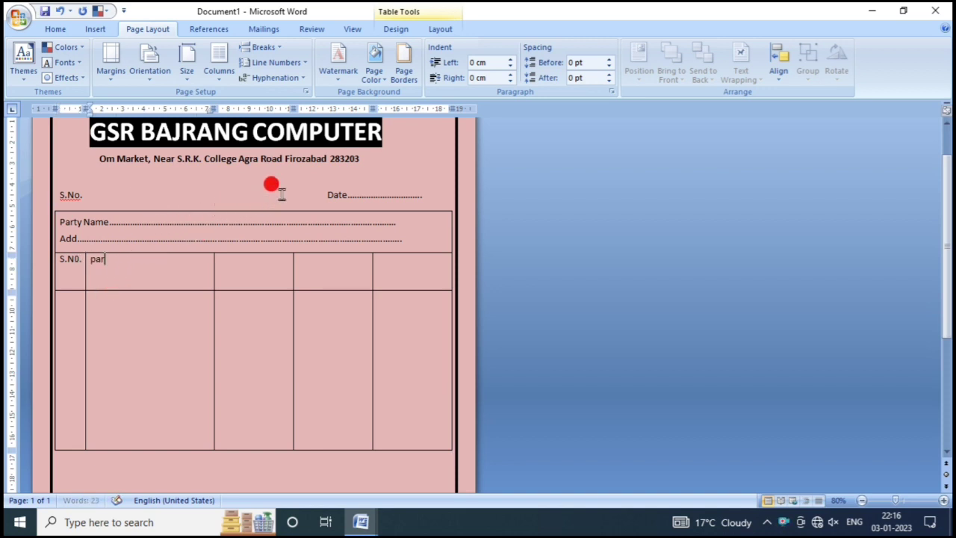
key("BackSpace")
key("BackSpace")
key("BackSpace")
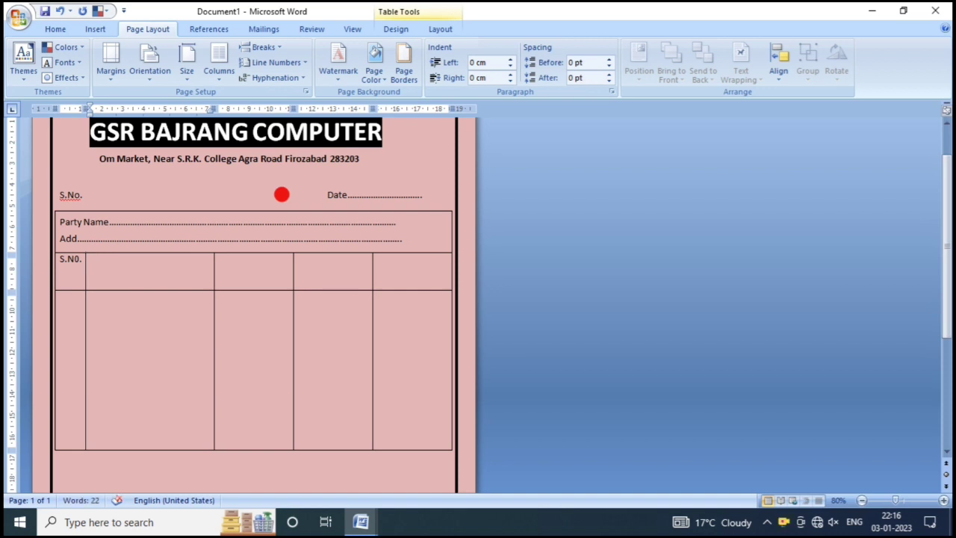
type("Parti")
type("cular")
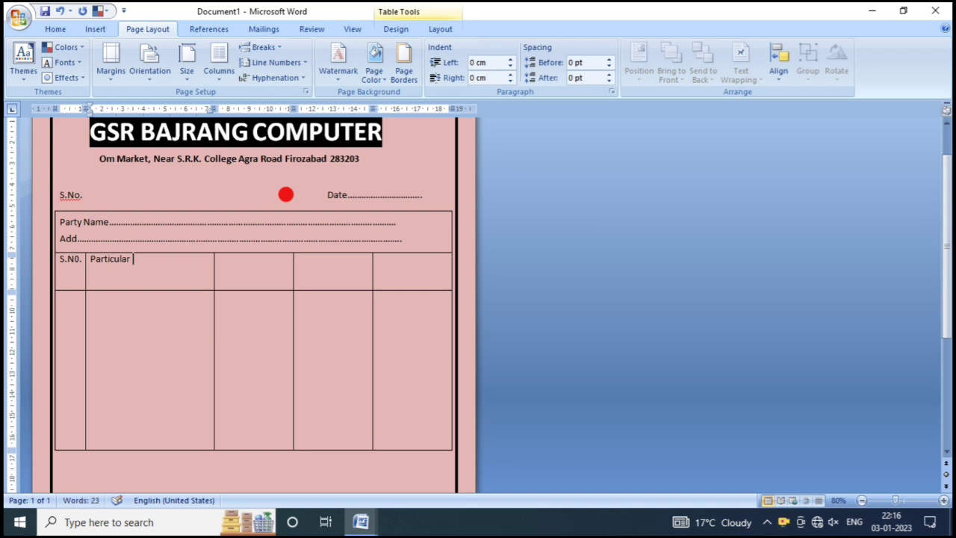
key("Tab")
type("Q")
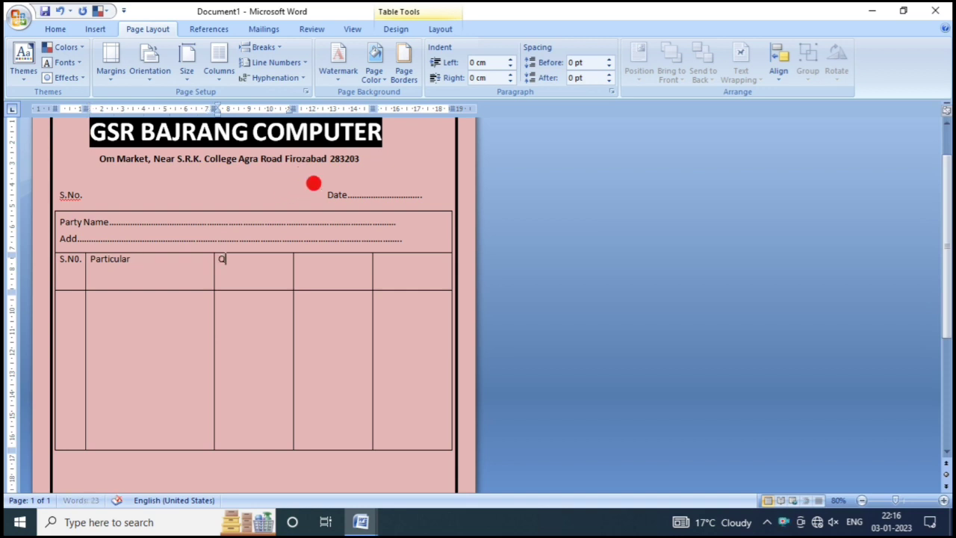
key("Tab")
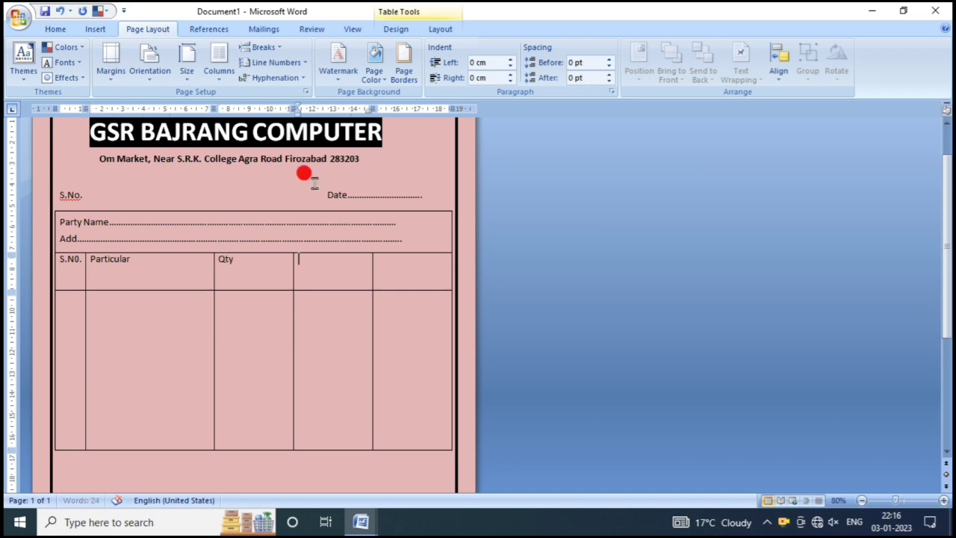
type("Rate")
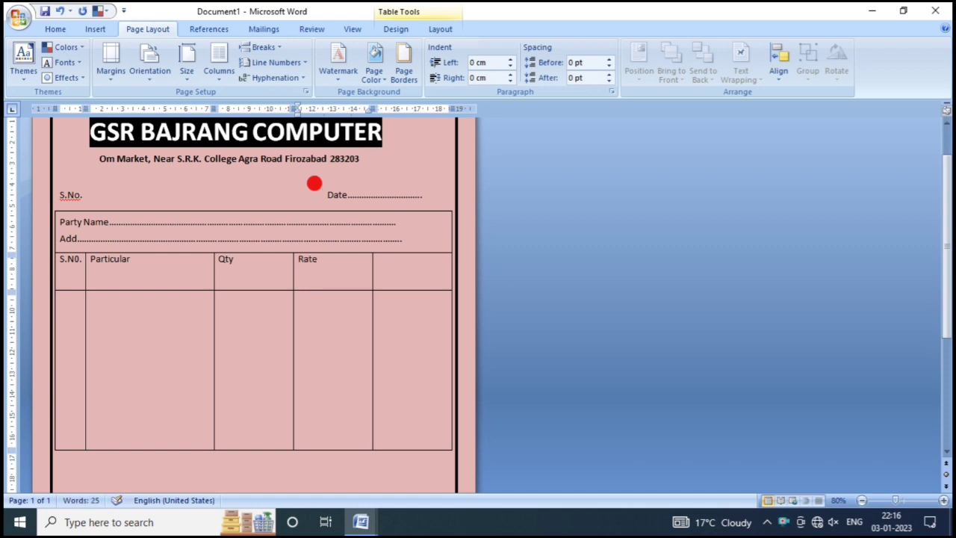
key("Tab")
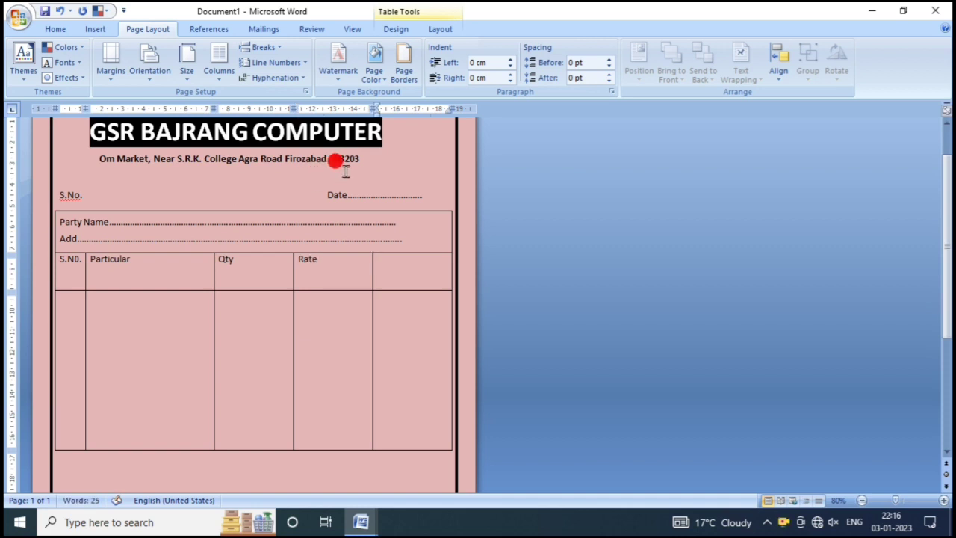
type("Amount")
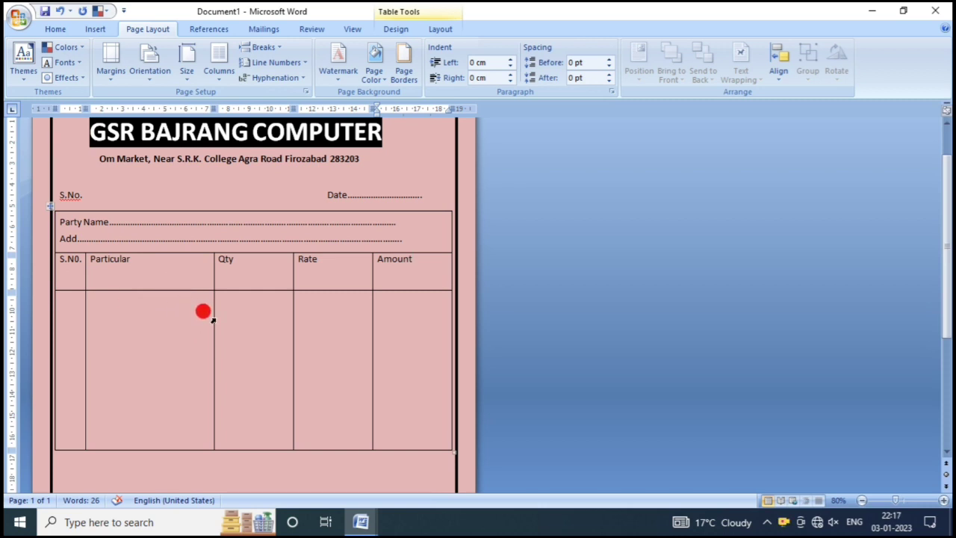
Step: Widen the Particular and Qty columns and narrow Amount slightly
left_click_drag(213, 319, 254, 327)
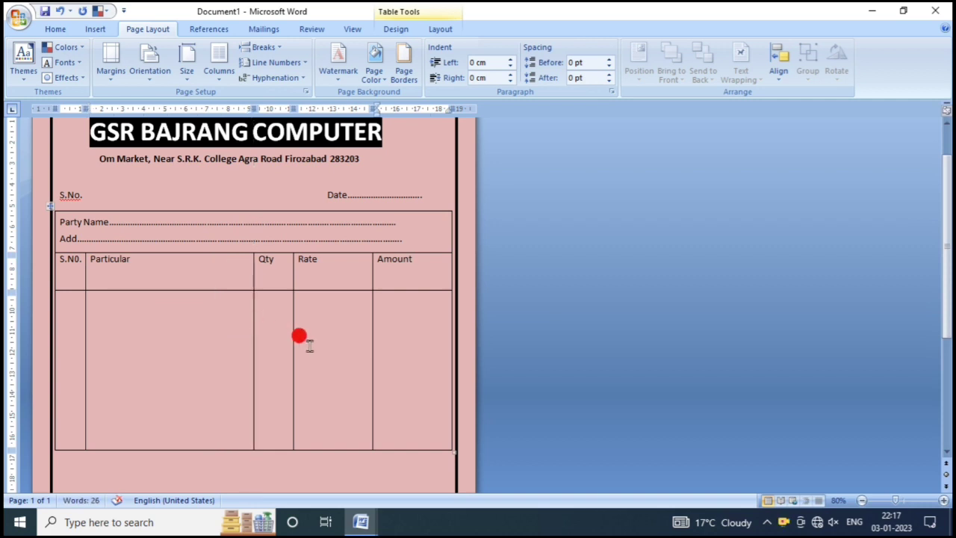
left_click_drag(371, 326, 380, 326)
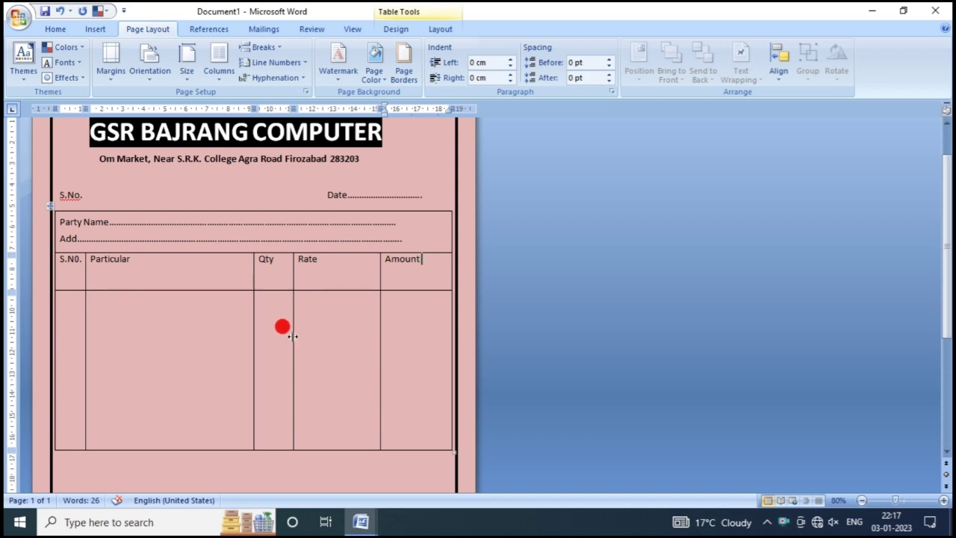
left_click_drag(292, 338, 317, 338)
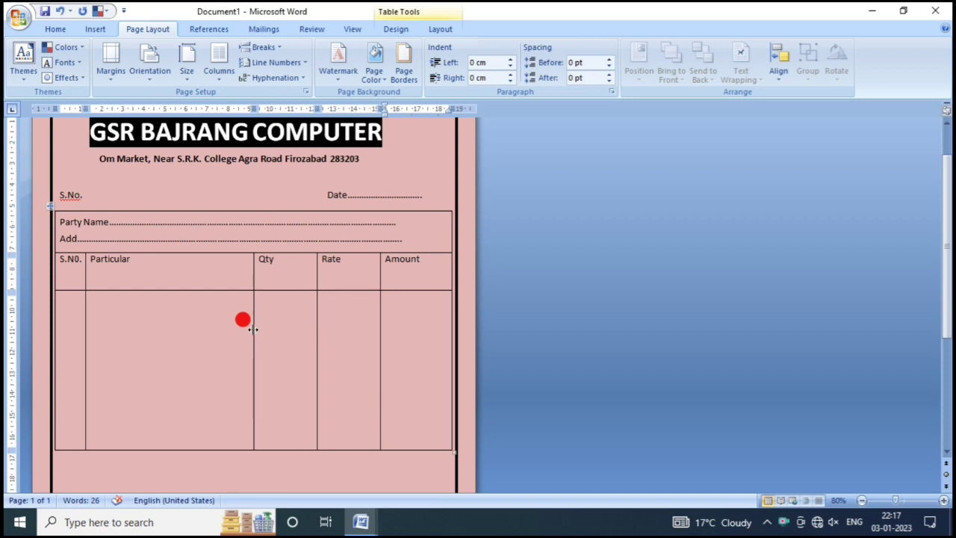
left_click_drag(254, 332, 265, 332)
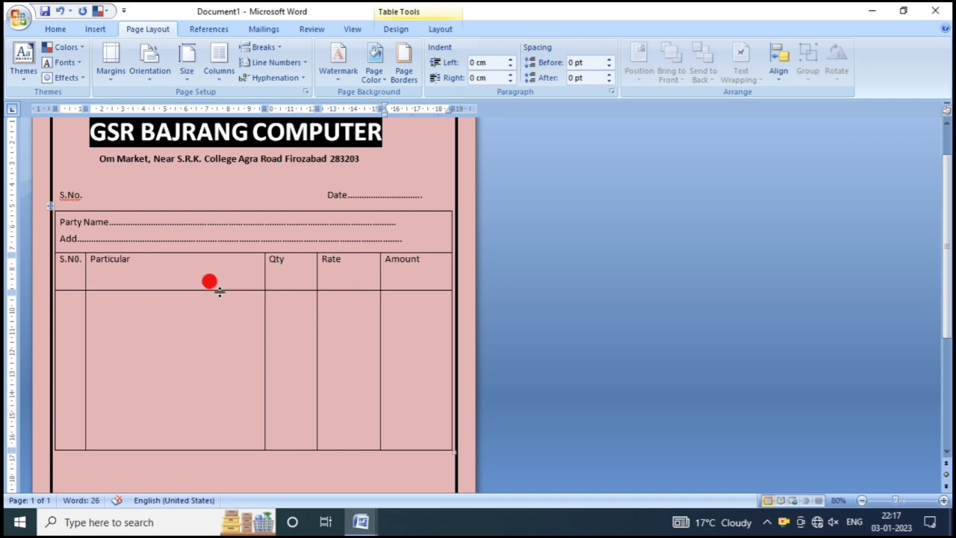
Step: Shorten the header row and give its text 6 pt Spacing Before
left_click_drag(219, 291, 219, 275)
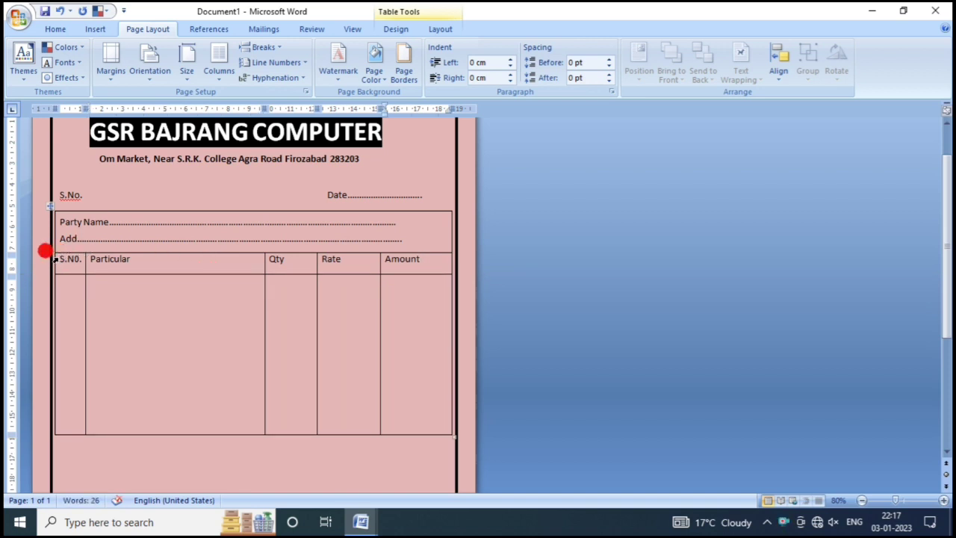
left_click_drag(65, 258, 441, 256)
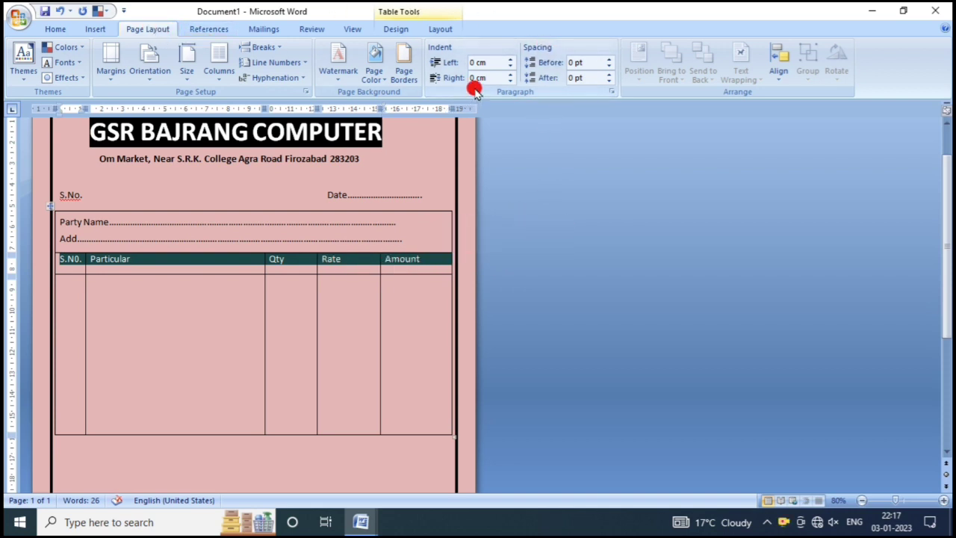
left_click(609, 59)
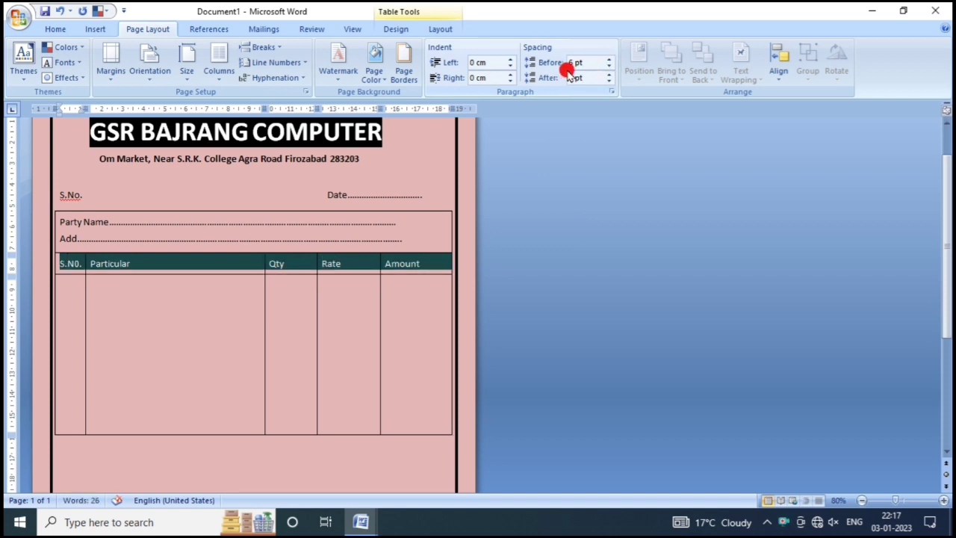
left_click(252, 298)
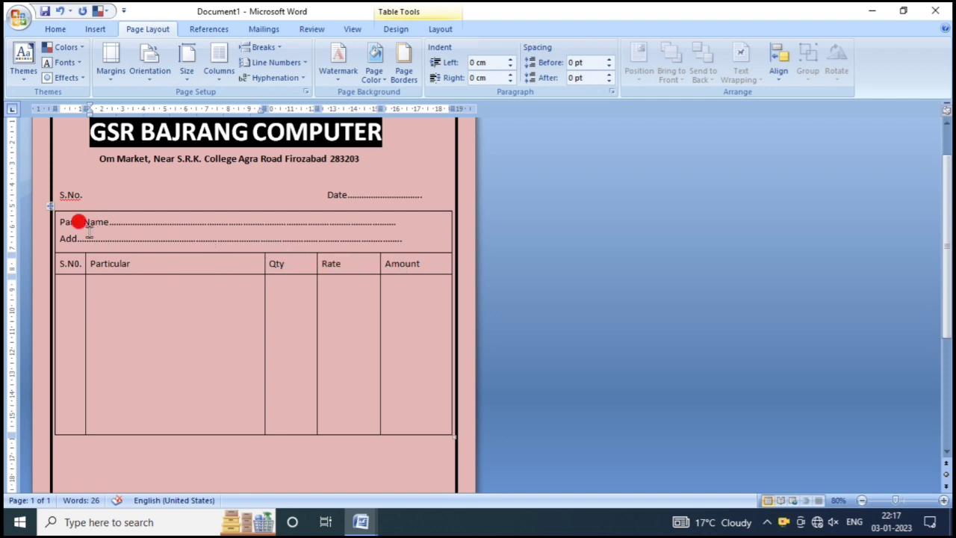
mouse_move(62, 196)
left_mouse_down()
mouse_move(307, 259)
mouse_move(325, 278)
mouse_move(305, 263)
left_mouse_up()
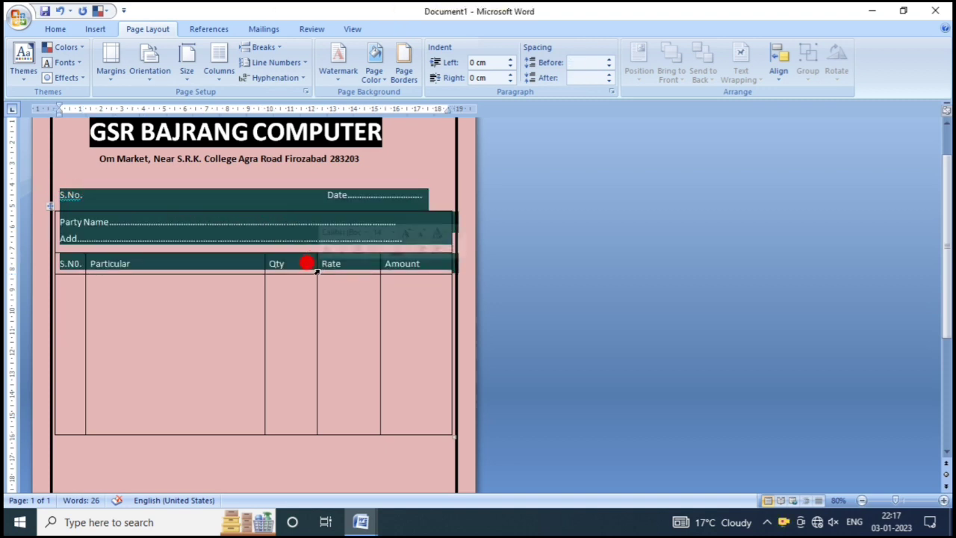
left_click(55, 28)
left_click(123, 72)
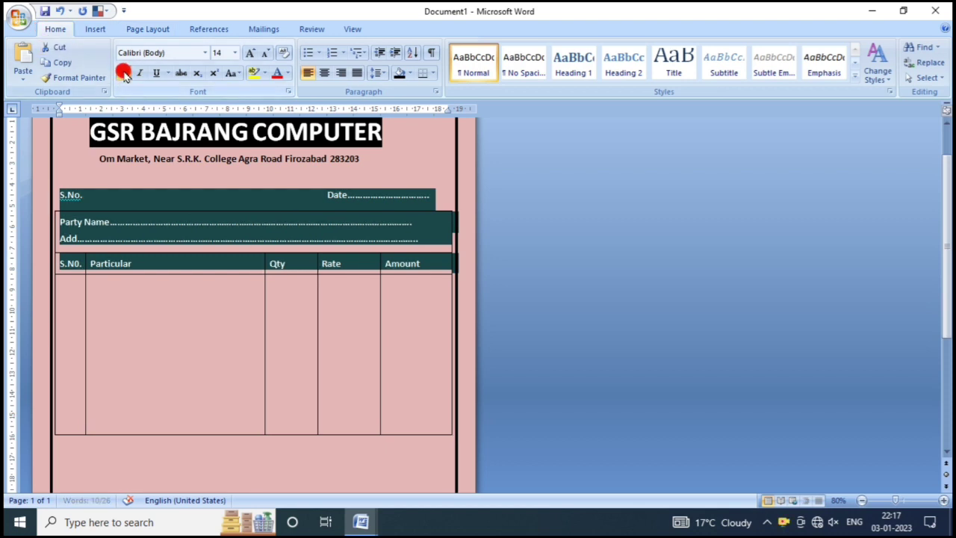
left_click(164, 284)
left_click(174, 293)
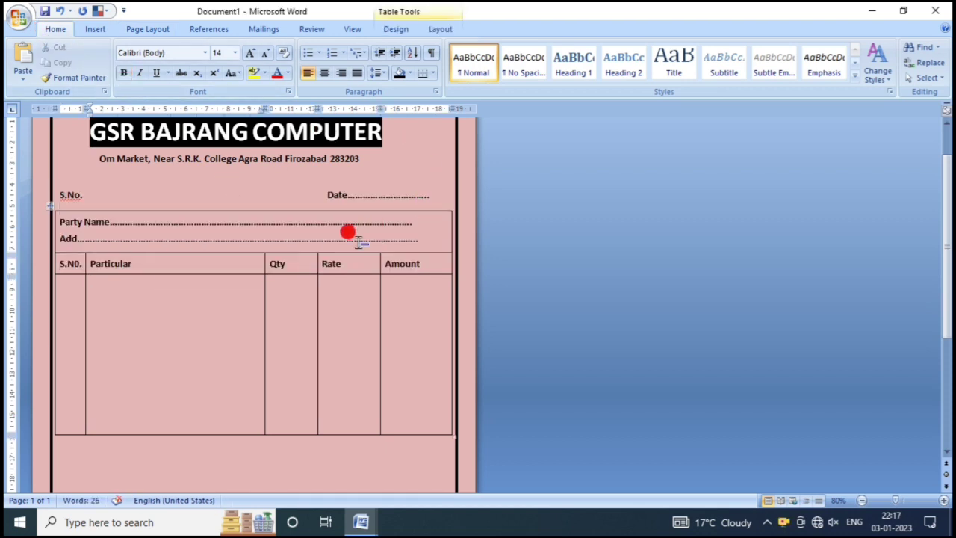
scroll(242, 320, "up", 2)
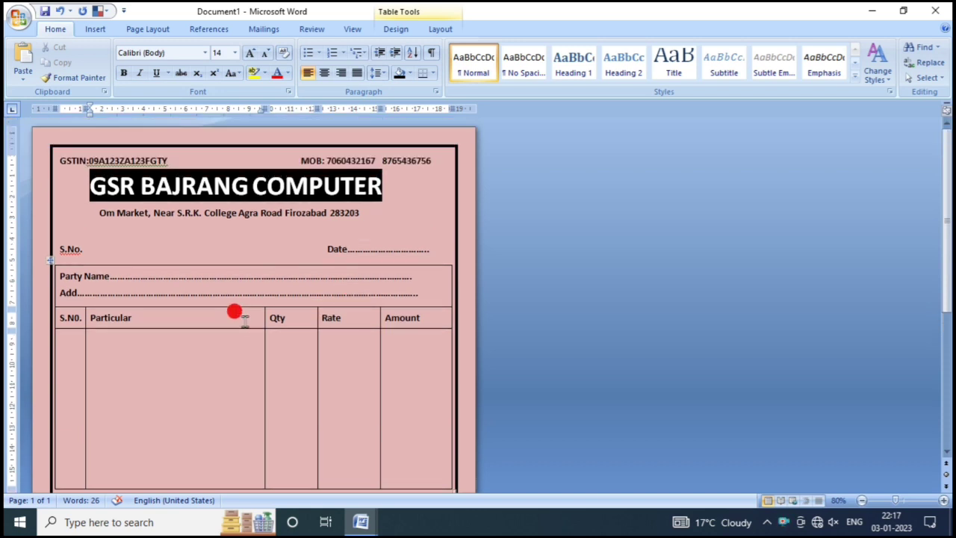
scroll(367, 256, "down", 3)
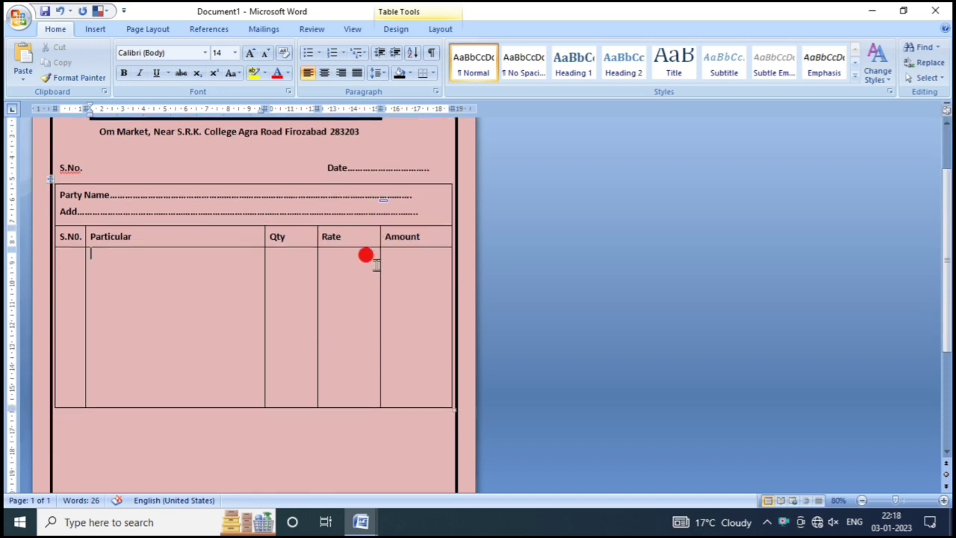
scroll(366, 254, "down", 4)
scroll(358, 266, "up", 2)
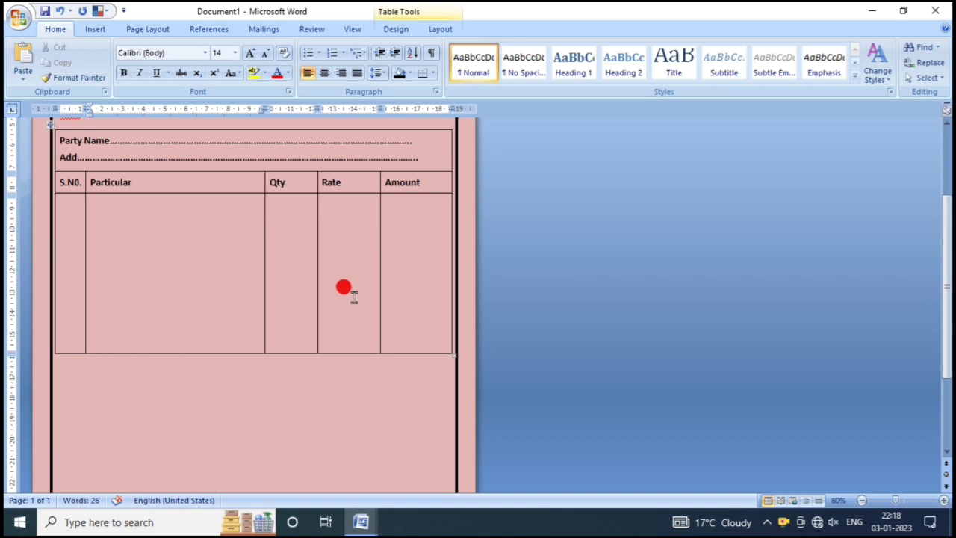
scroll(346, 283, "down", 1)
scroll(346, 282, "down", 1)
scroll(251, 300, "down", 1)
scroll(245, 299, "down", 1)
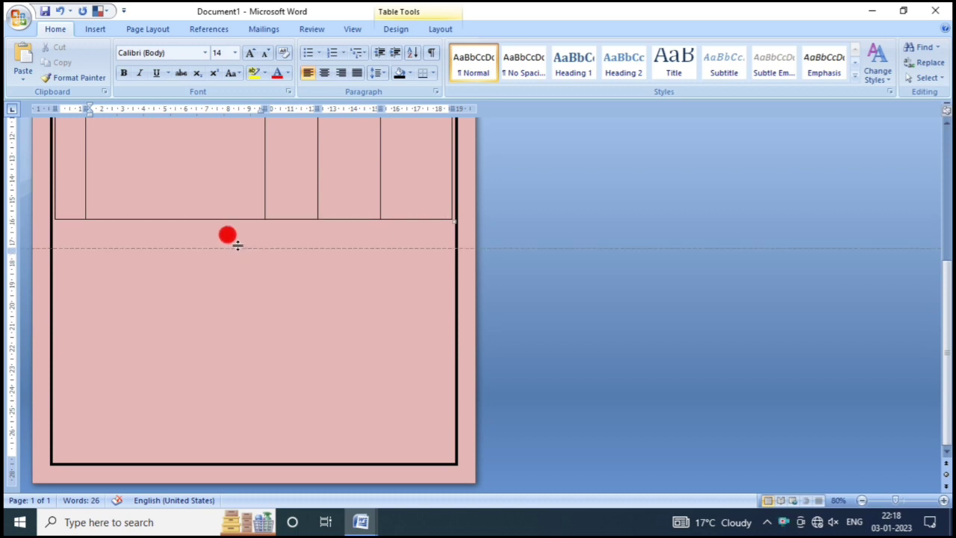
scroll(237, 247, "up", 3)
scroll(270, 322, "up", 1)
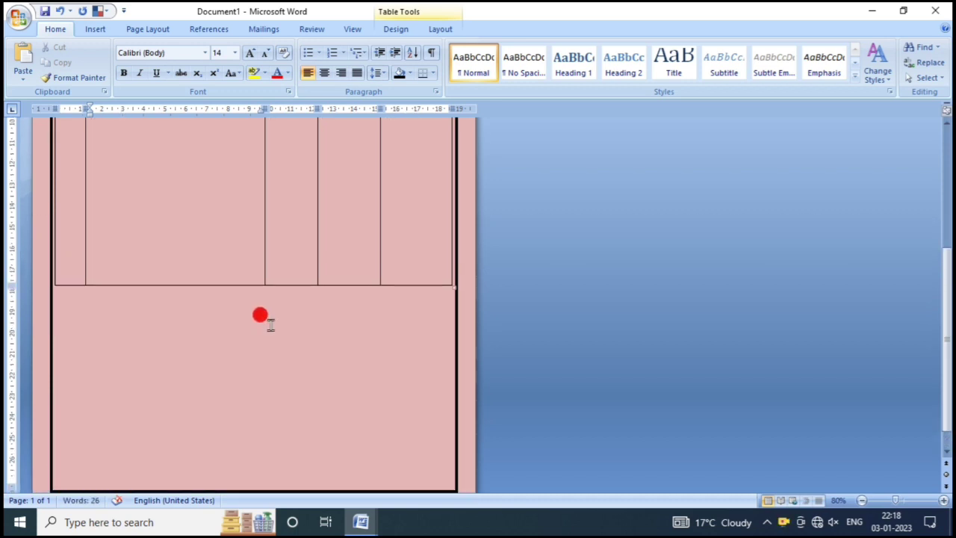
scroll(270, 323, "up", 5)
scroll(390, 271, "up", 2)
scroll(366, 278, "down", 5)
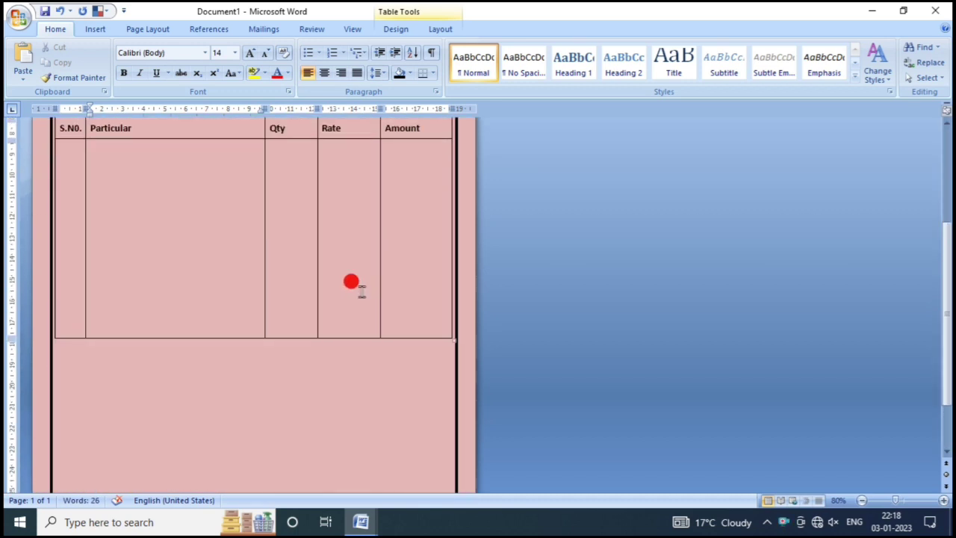
scroll(284, 321, "down", 2)
left_click(106, 296)
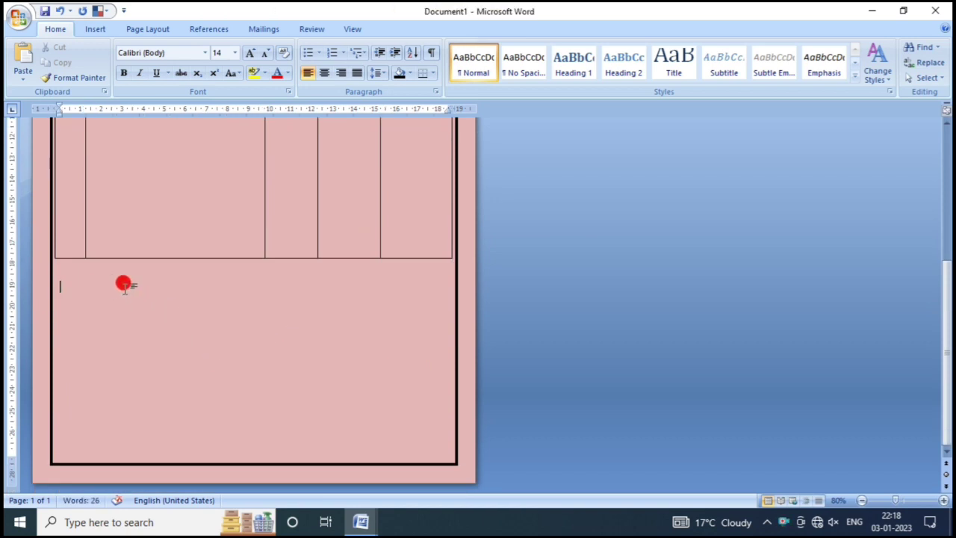
scroll(202, 322, "up", 3)
scroll(211, 314, "down", 3)
scroll(227, 318, "up", 4)
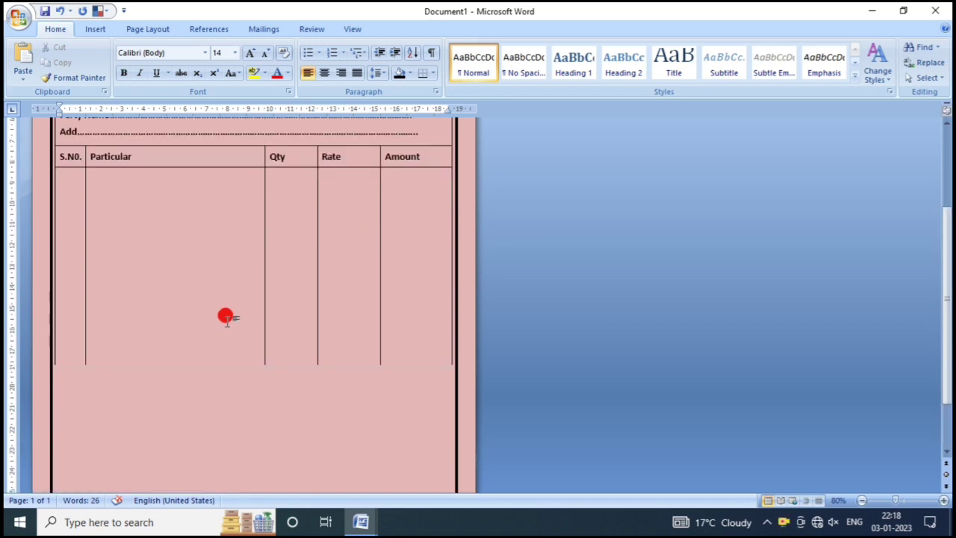
scroll(227, 318, "up", 3)
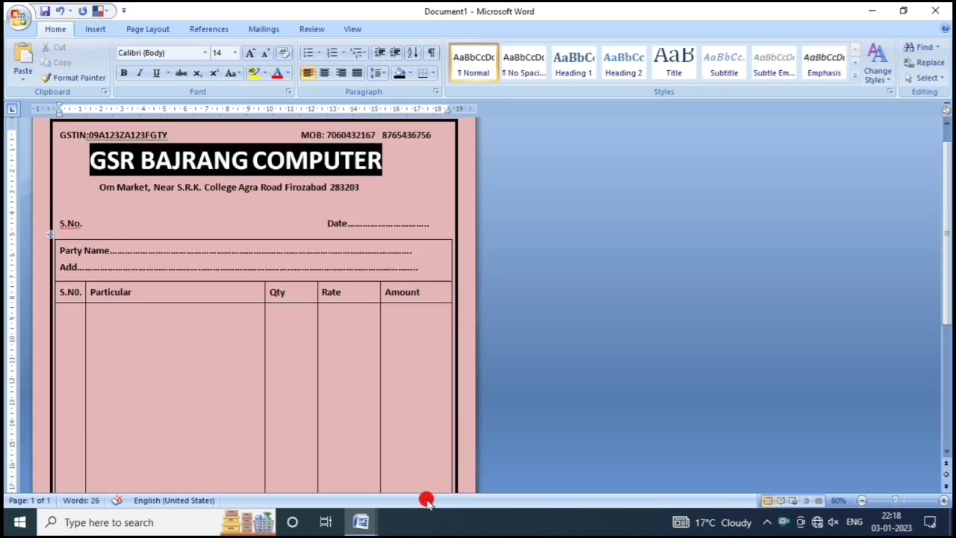
Step: In GSTIN.docx, select the Terms & Conditions list and 'For : GSR Bajrang' signature block
mouse_move(361, 522)
left_click(342, 478)
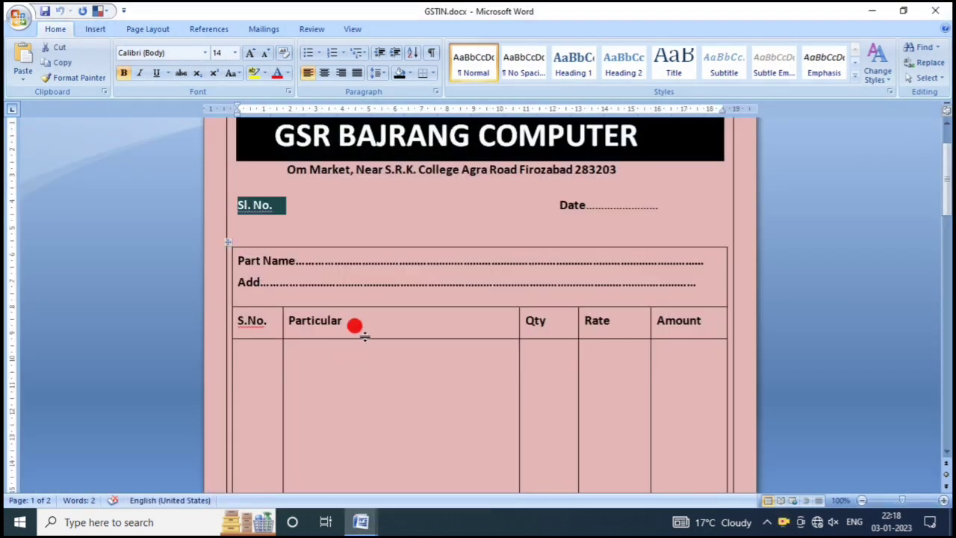
scroll(363, 336, "down", 3)
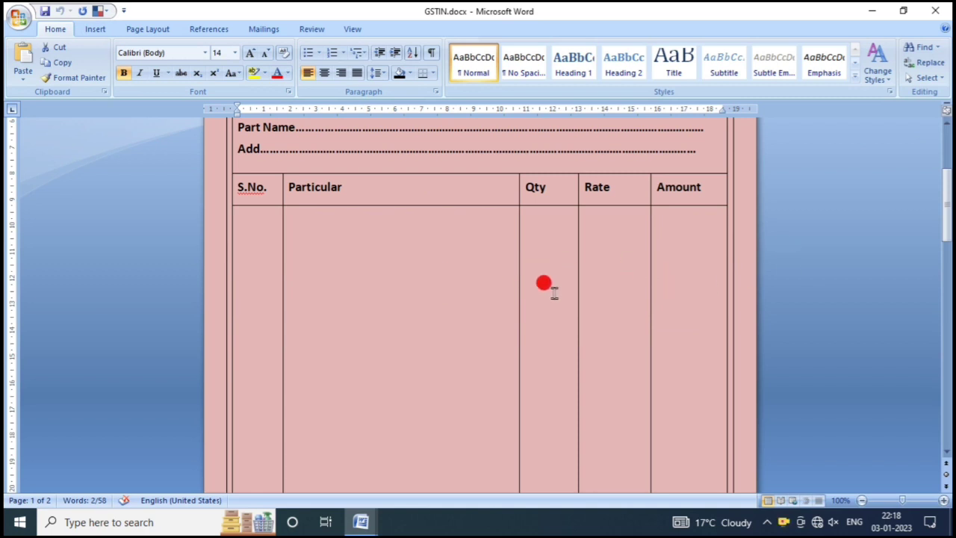
scroll(555, 293, "up", 4)
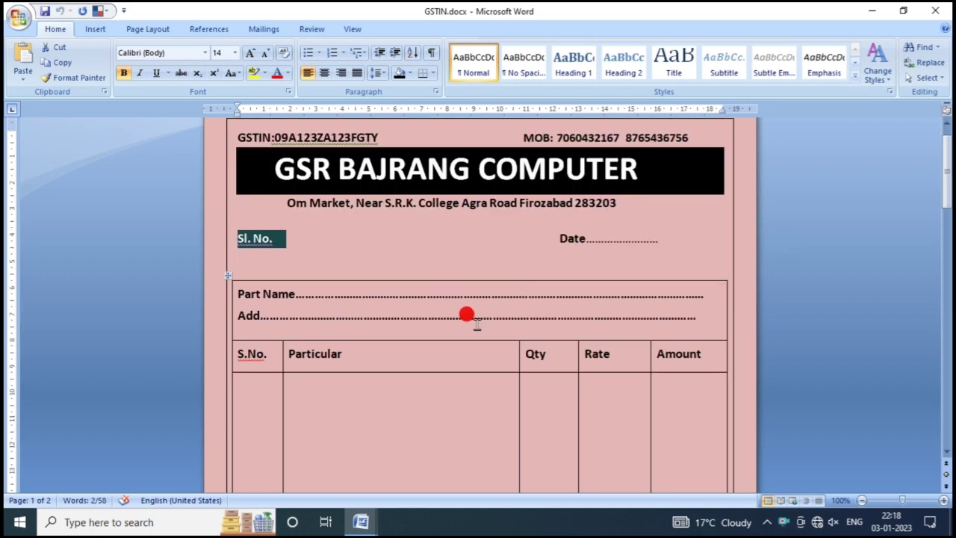
scroll(468, 313, "down", 3)
scroll(459, 322, "down", 5)
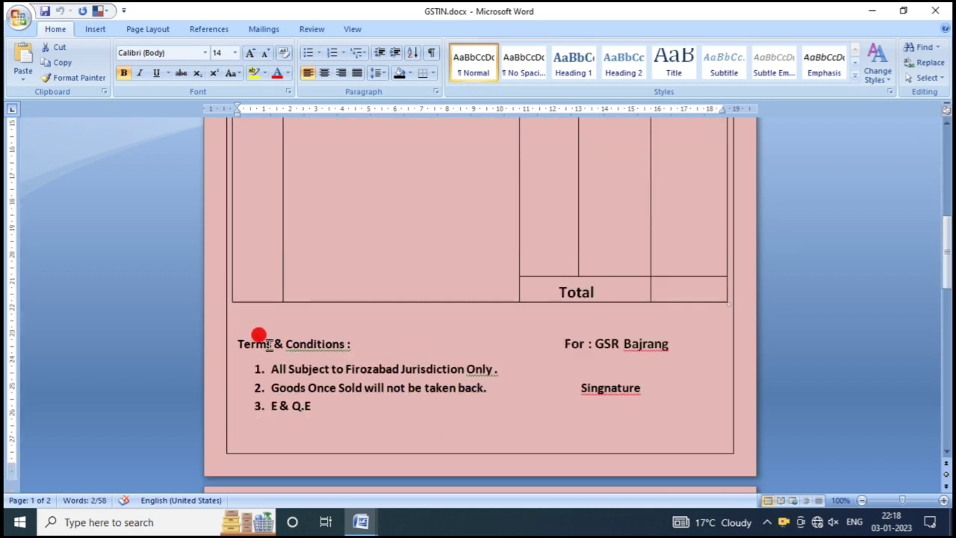
left_click_drag(238, 343, 562, 422)
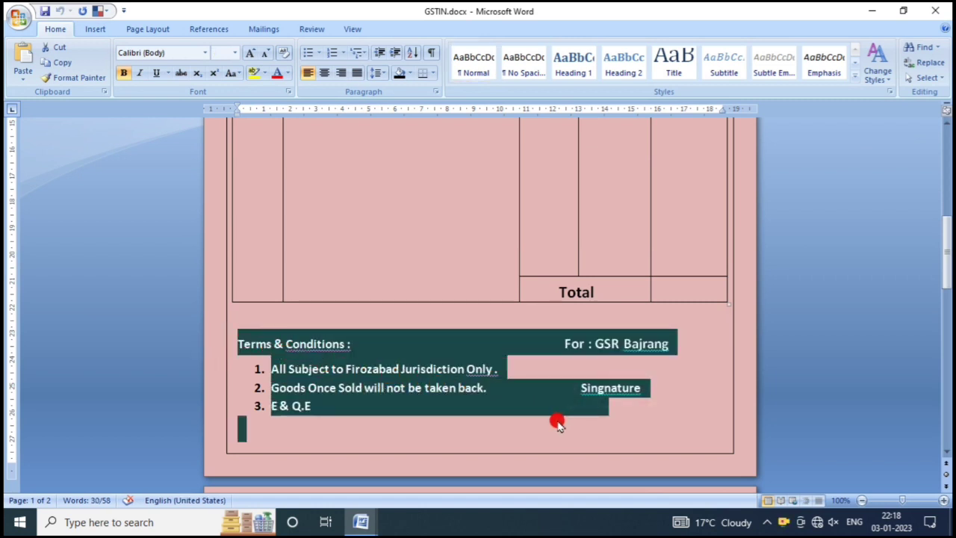
Step: Paste the terms and signature block into Document1 below the items table, comparing with GSTIN.docx
left_click(361, 522)
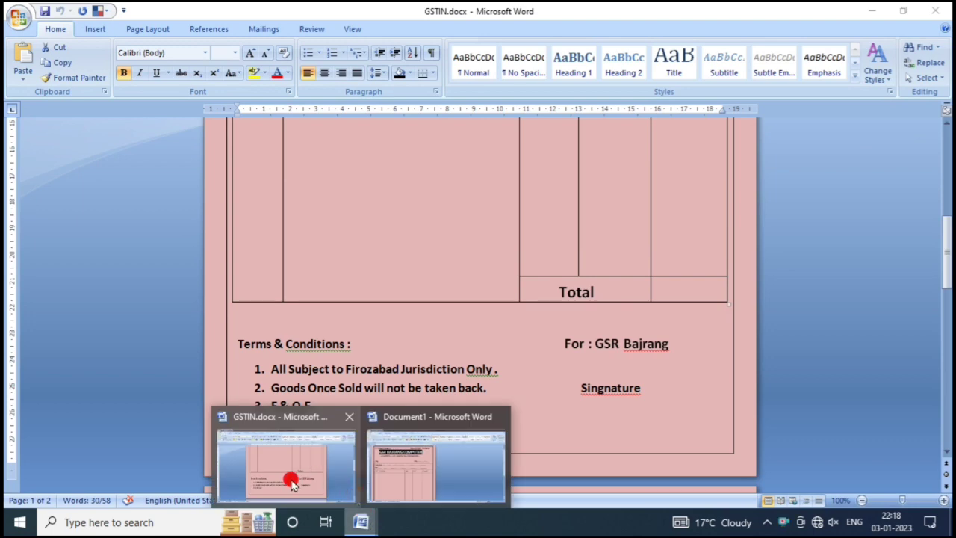
left_click(379, 487)
scroll(346, 437, "down", 2)
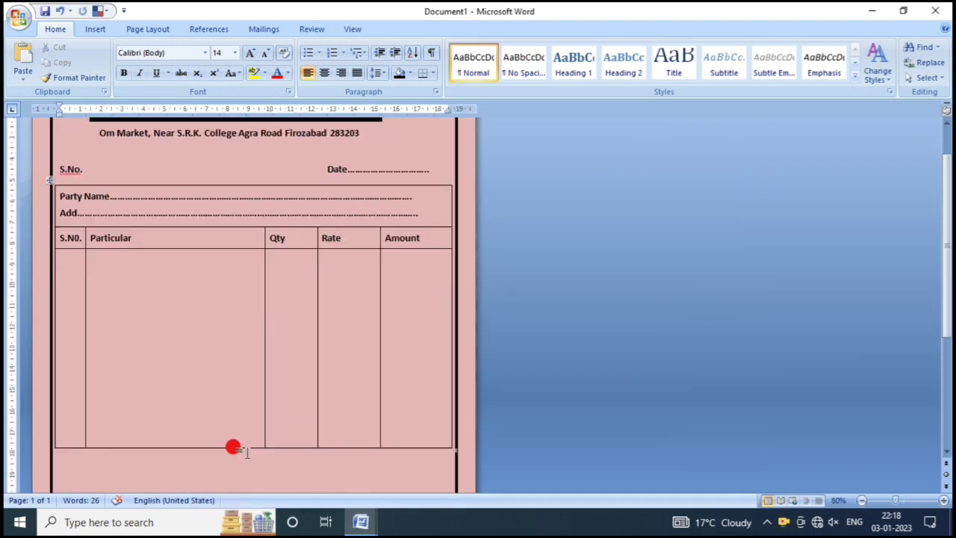
scroll(235, 445, "down", 5)
key("ctrl+v")
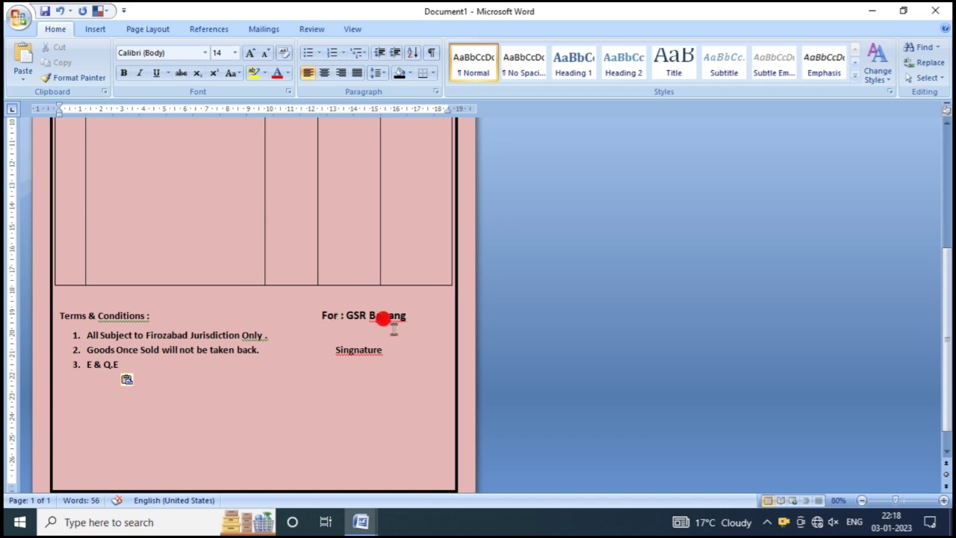
scroll(359, 336, "up", 5)
scroll(376, 384, "down", 4)
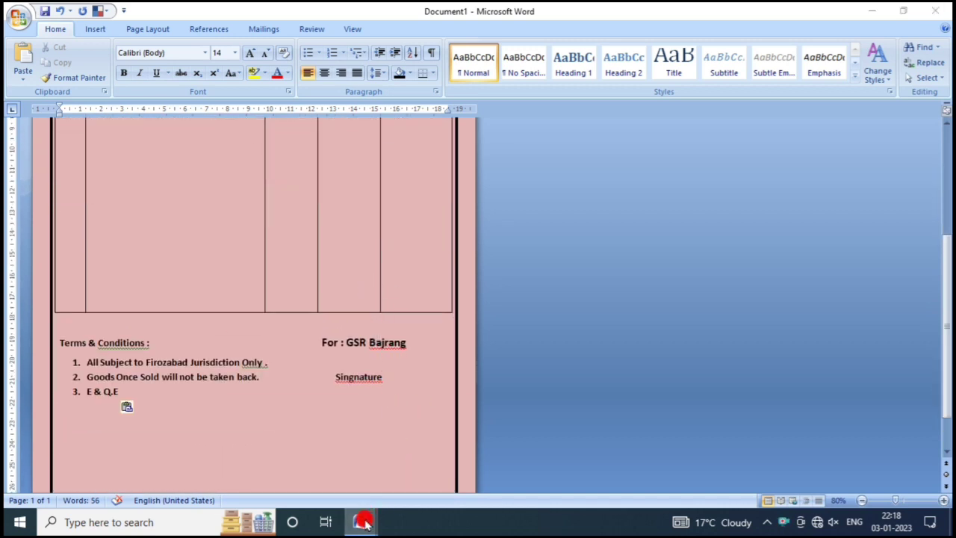
mouse_move(361, 522)
left_click(286, 463)
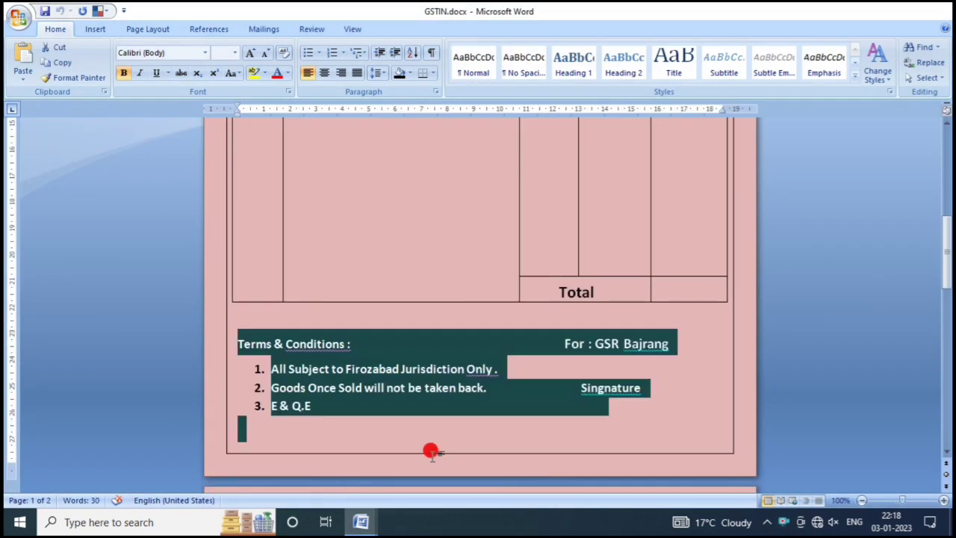
left_click(603, 343)
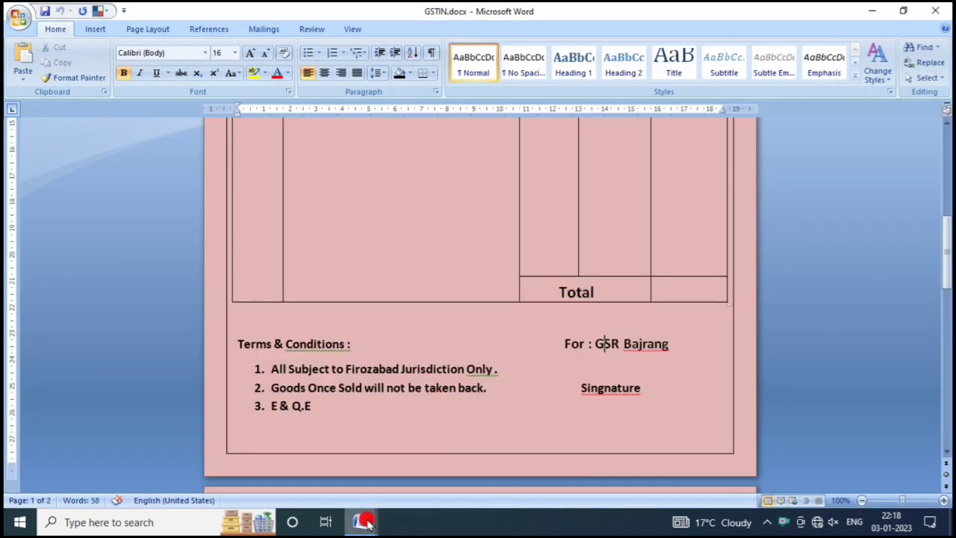
mouse_move(361, 523)
left_click(391, 470)
scroll(393, 354, "up", 6)
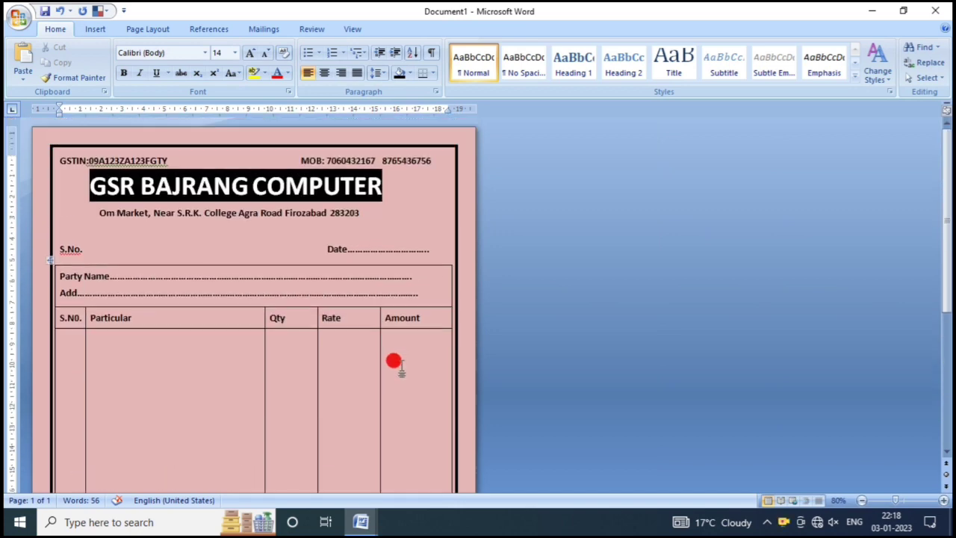
scroll(391, 344, "down", 3)
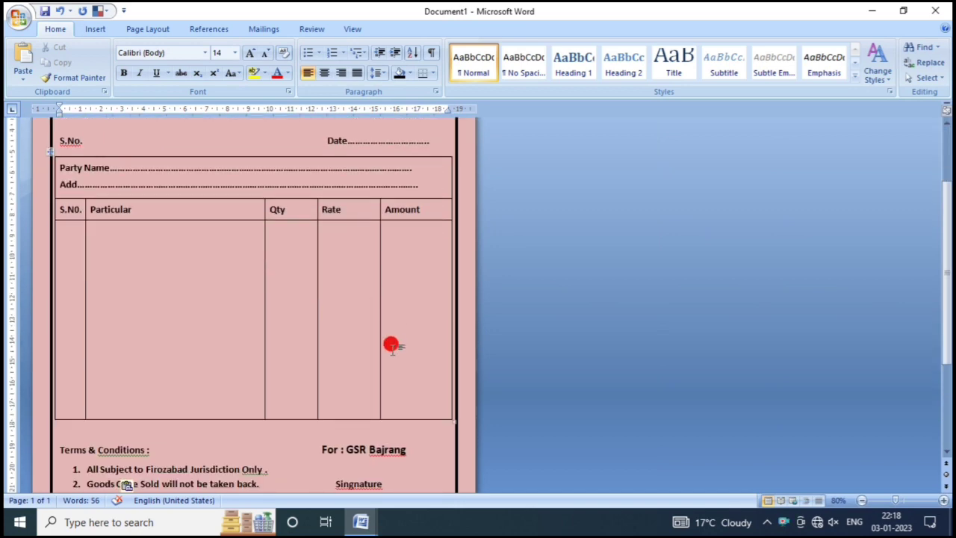
Step: Draw a row line across Qty, Rate and Amount near the table bottom, then pick ¾ pt line weight
left_click(95, 30)
left_click(112, 78)
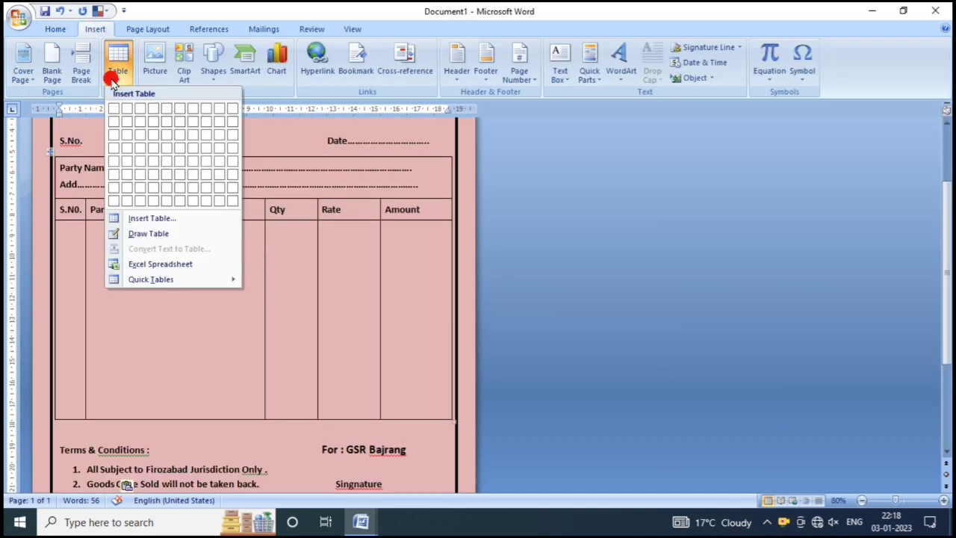
left_click(139, 233)
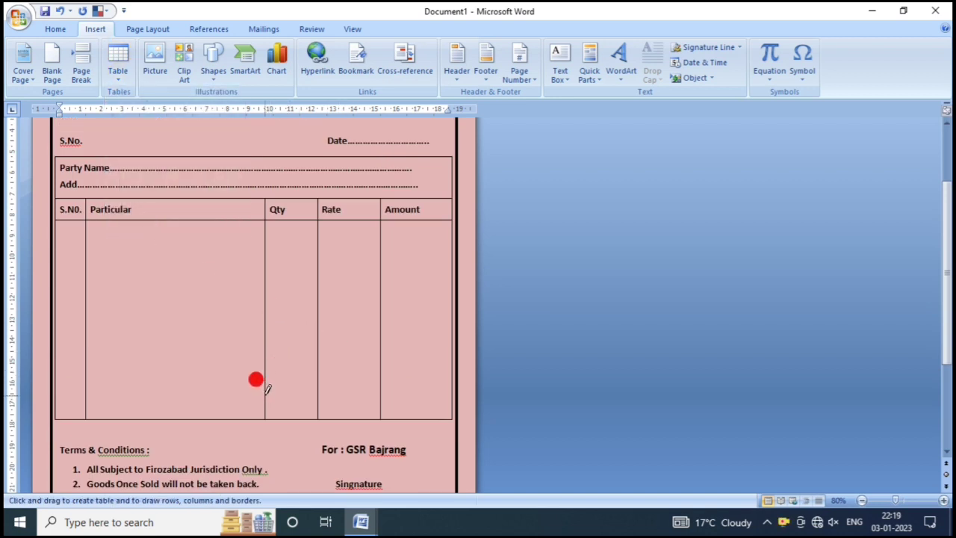
left_click_drag(267, 390, 411, 383)
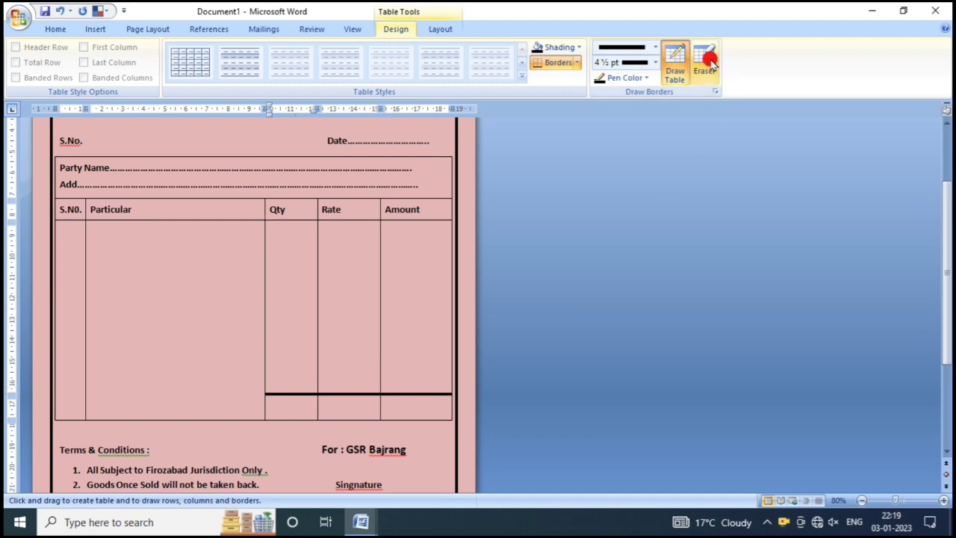
left_click(649, 63)
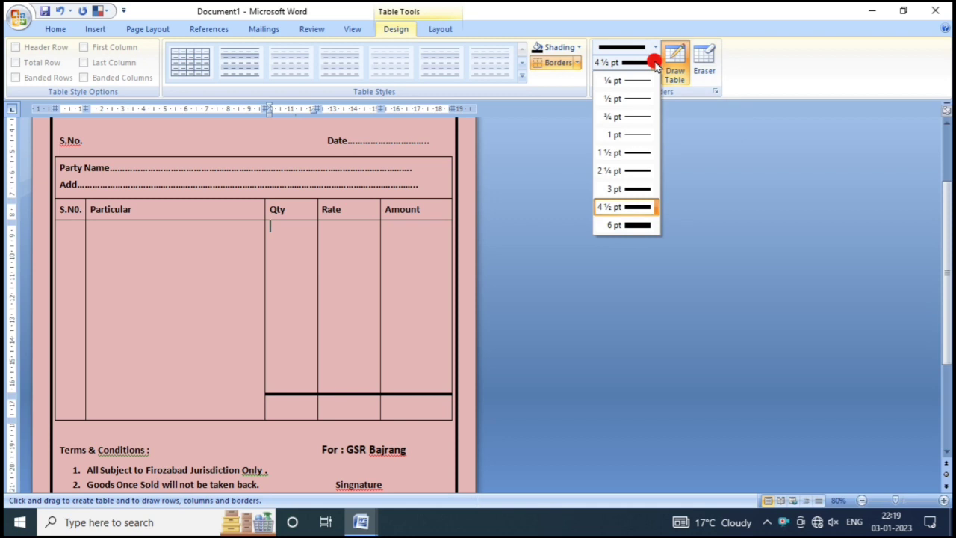
left_click(643, 118)
Step: Erase the thick line segments under Qty, Rate and Amount, undoing the stray erase
left_click(705, 65)
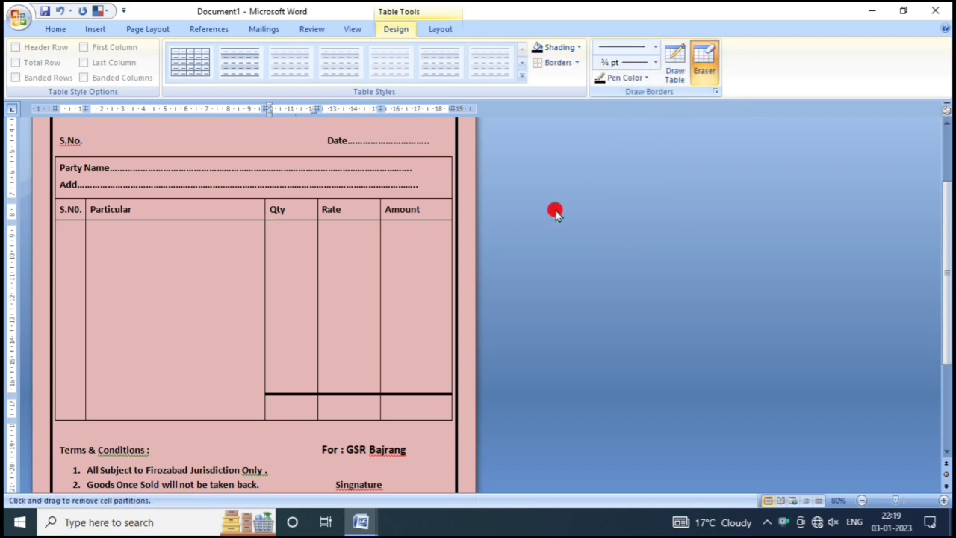
left_click(362, 394)
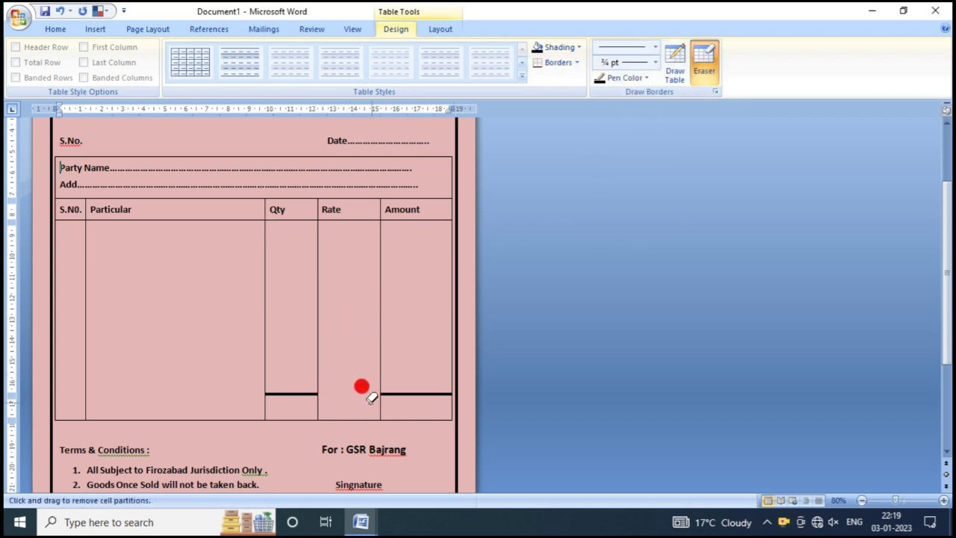
left_click(291, 393)
left_click(427, 394)
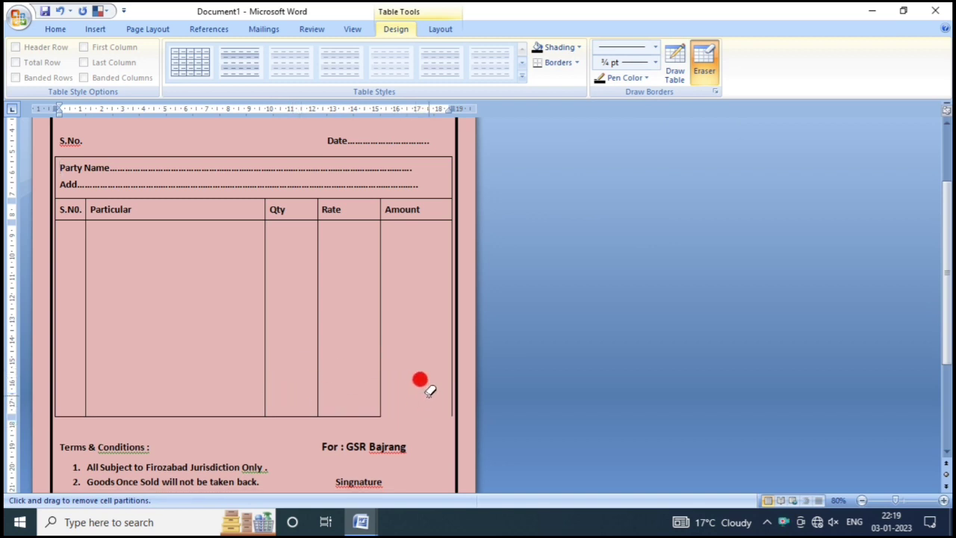
key("ctrl+z")
left_click(431, 393)
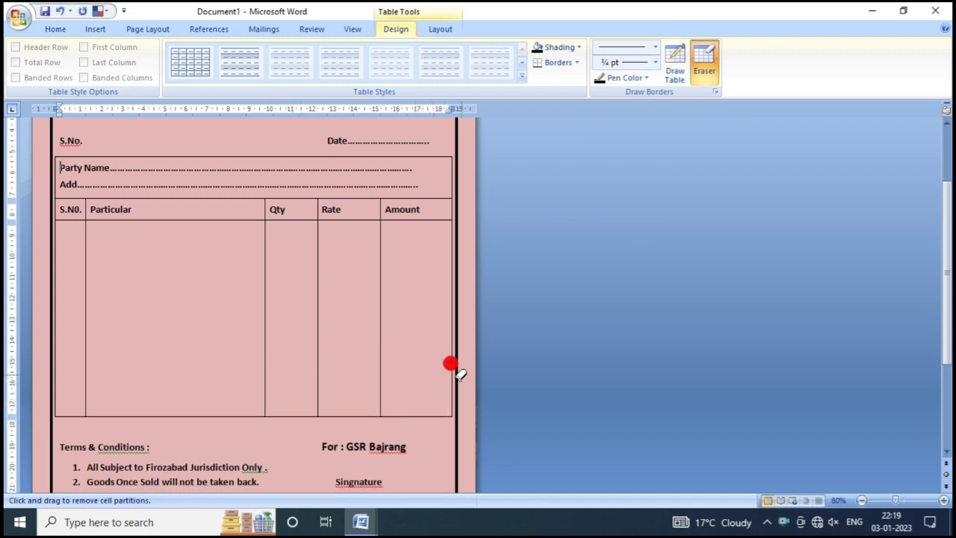
Step: Draw a ¾ pt line across Qty to Amount and erase the Qty/Rate divider below it
left_click(675, 64)
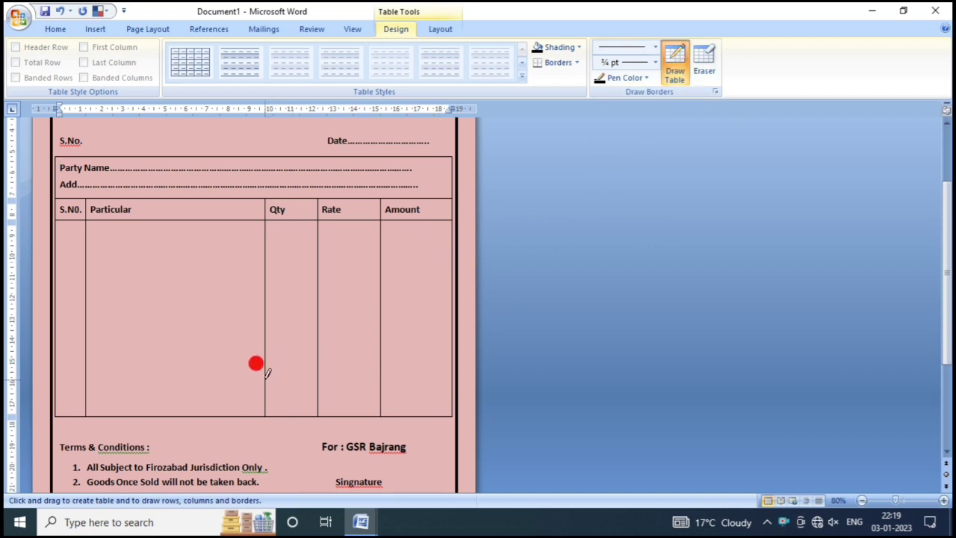
left_click_drag(265, 377, 420, 378)
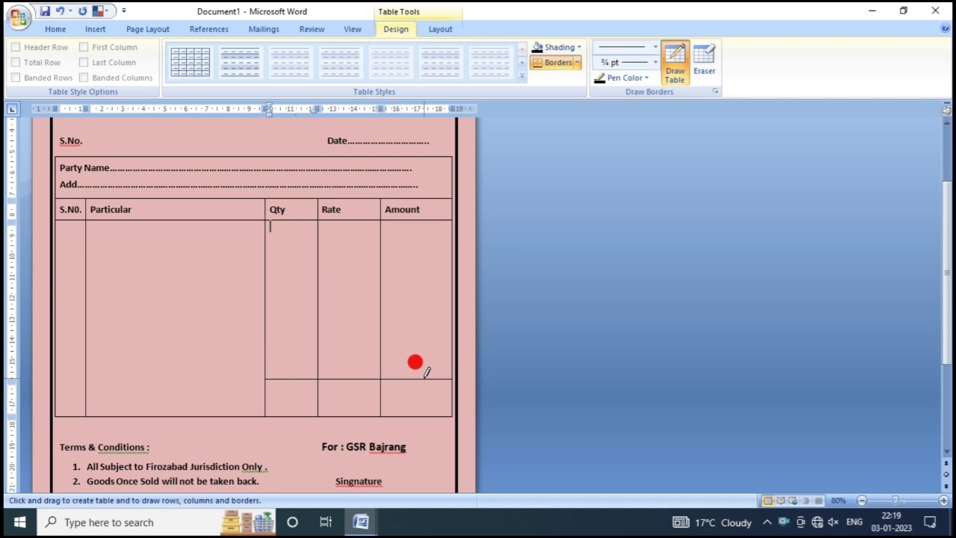
left_click(693, 67)
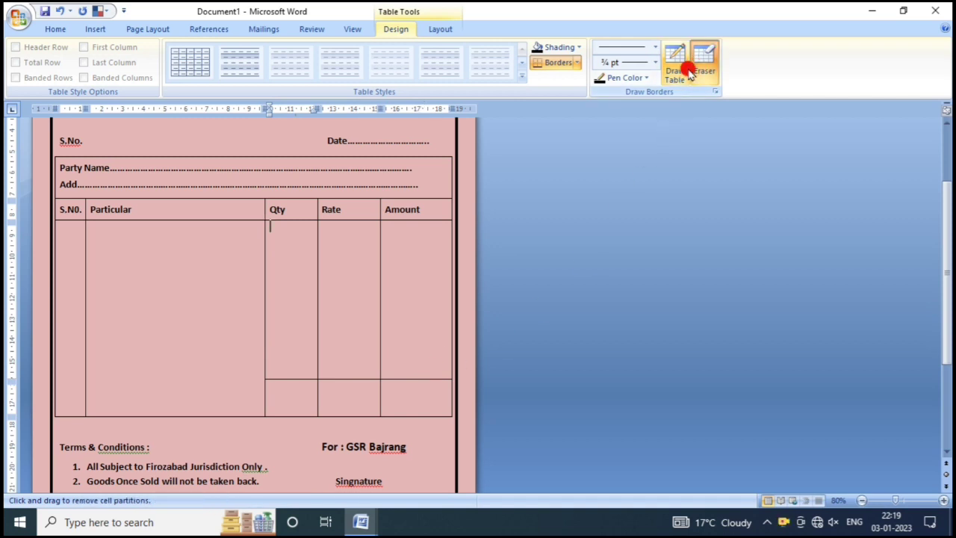
left_click_drag(363, 401, 329, 388)
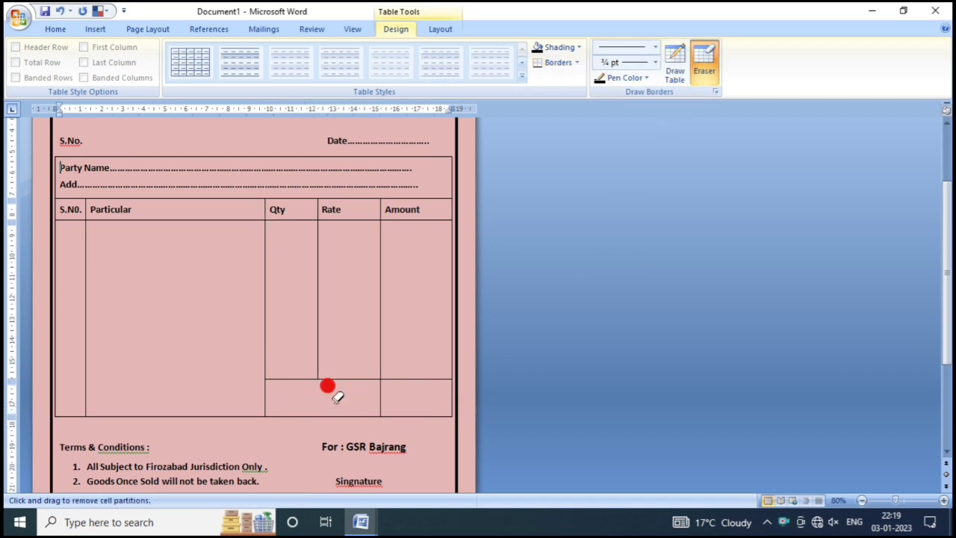
key("Escape")
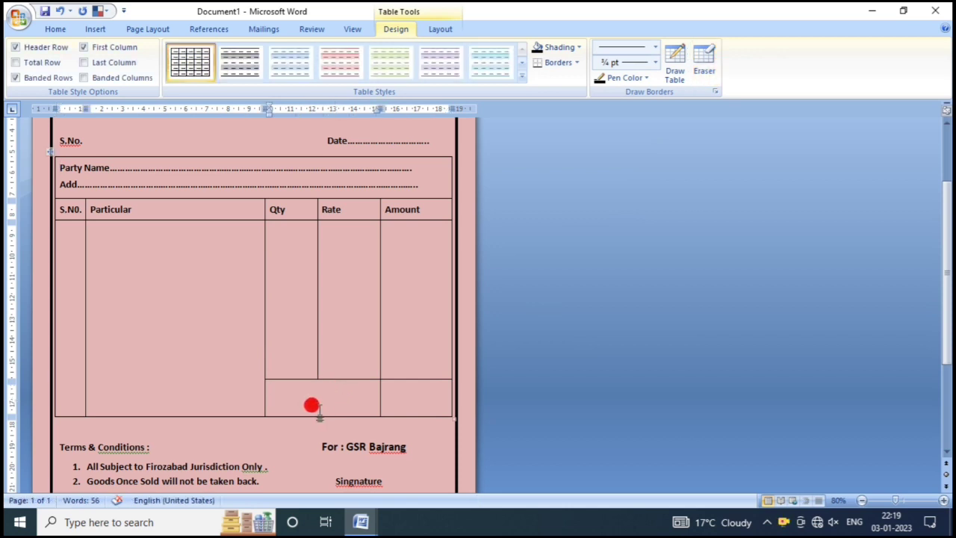
Step: Type 'Total' in the merged bottom cell and grow its font to 22
type("Tao")
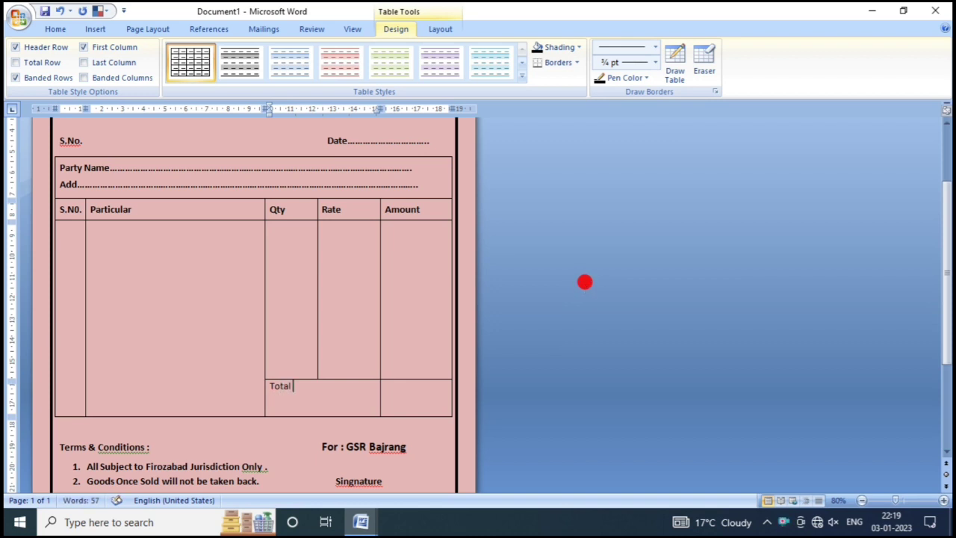
left_click_drag(271, 385, 288, 387)
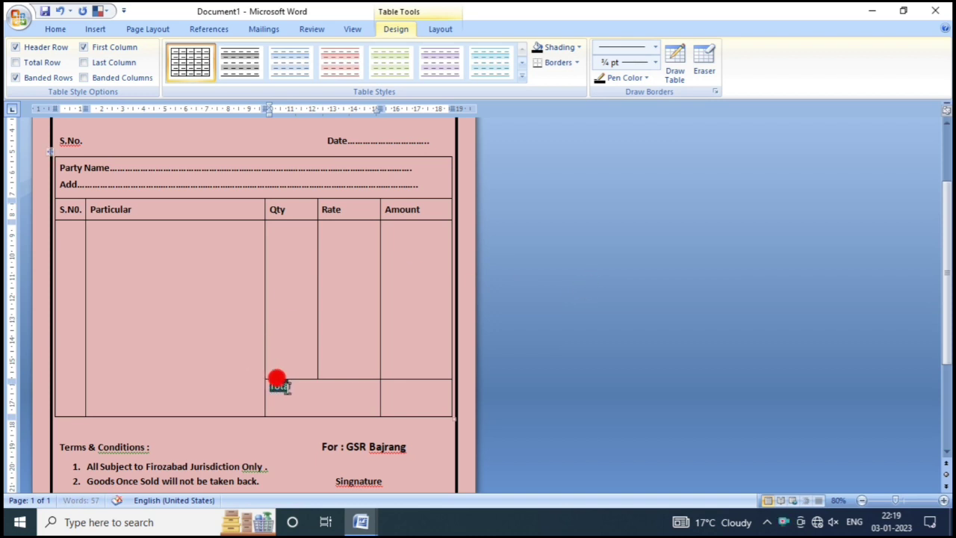
left_click(56, 29)
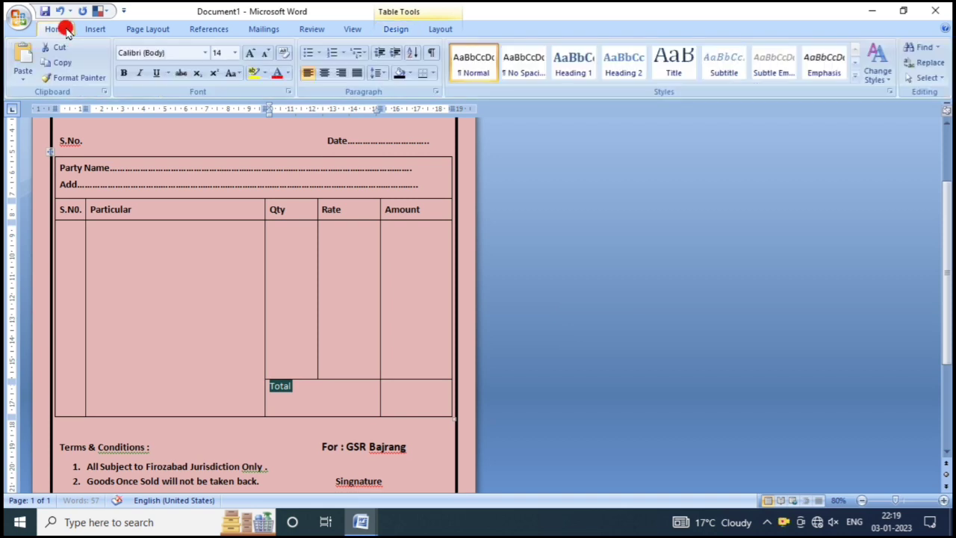
left_click(249, 54)
left_click(249, 54)
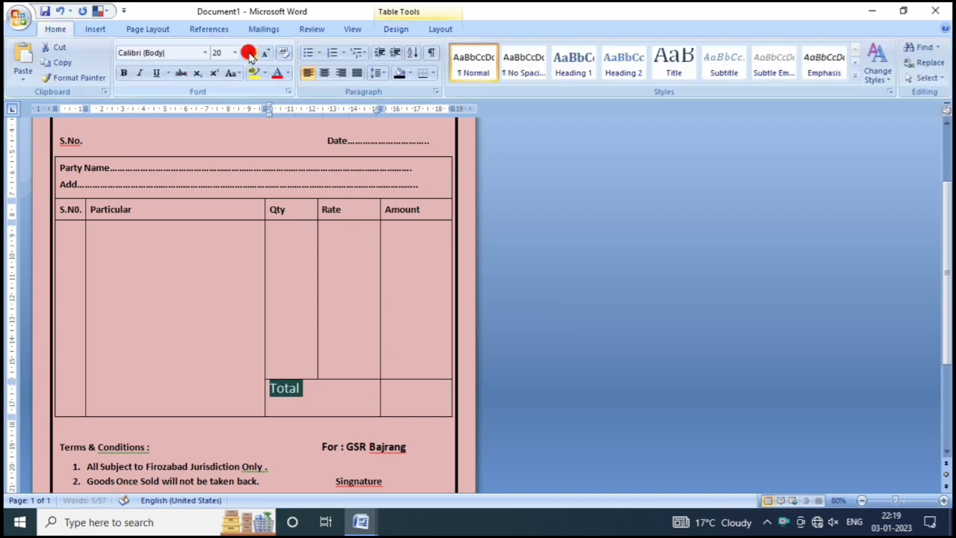
left_click(250, 54)
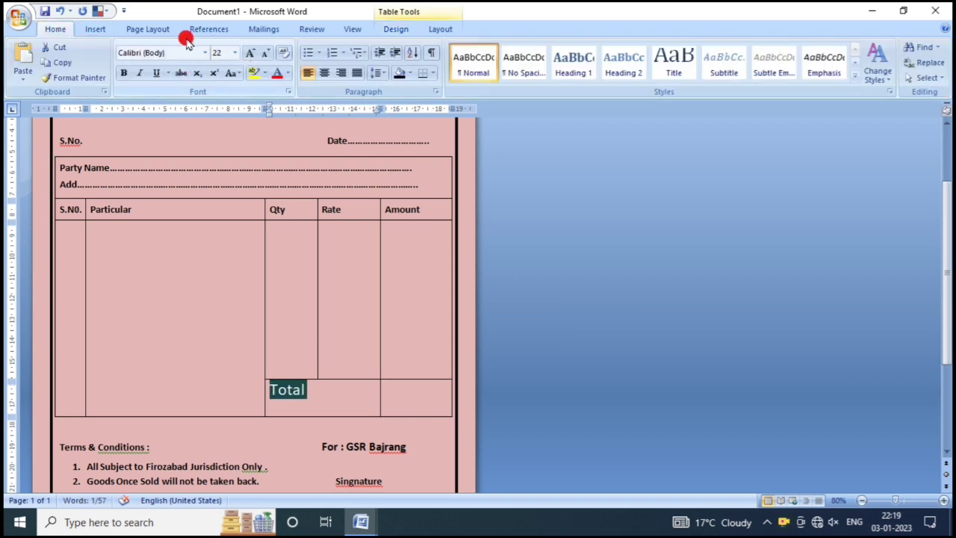
Step: Give the Total label 6 pt spacing before, then move to the empty Amount cell
left_click(144, 28)
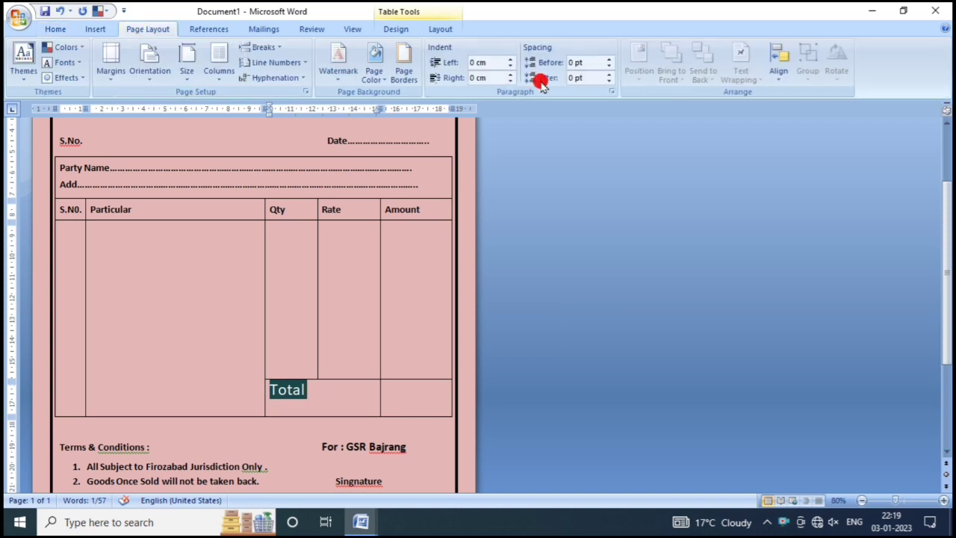
left_click(609, 59)
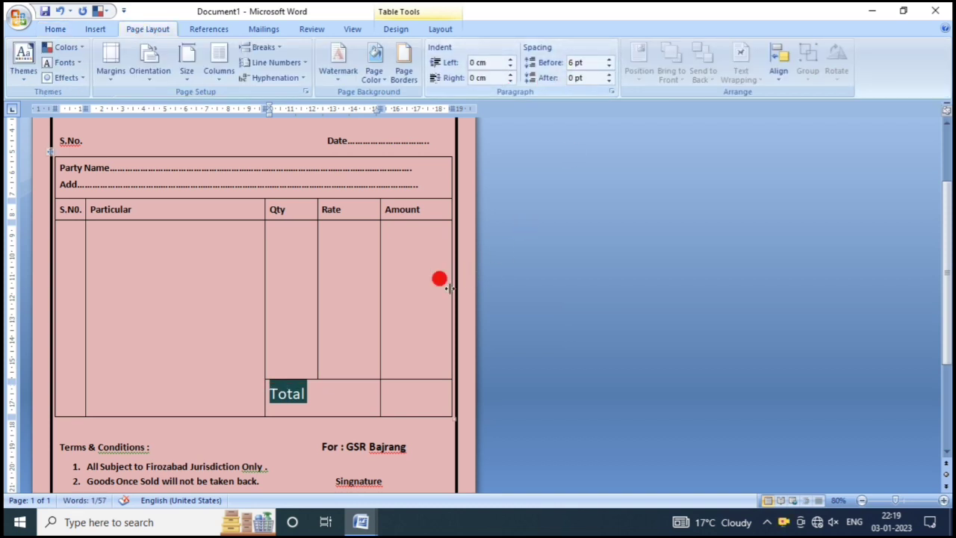
left_click(274, 387)
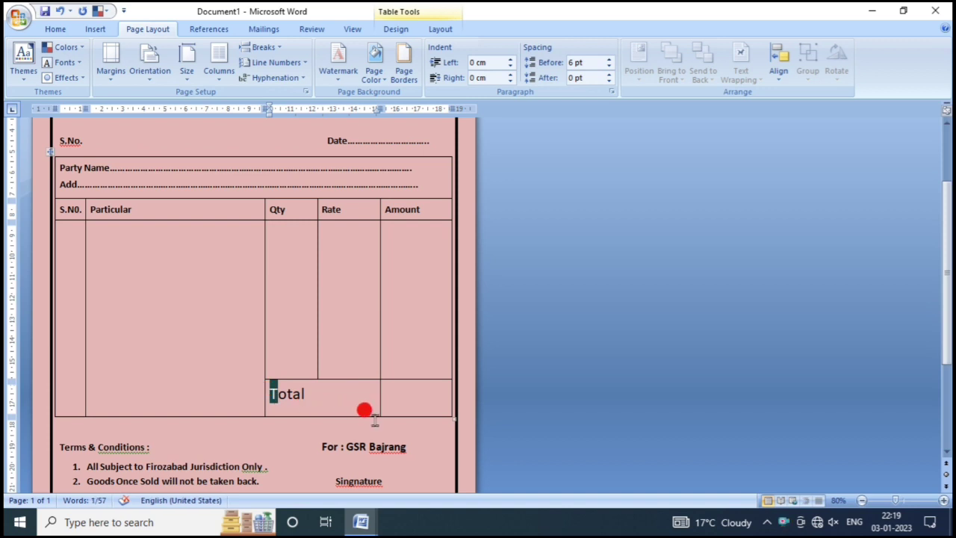
left_click_drag(268, 387, 282, 392)
left_click(275, 400)
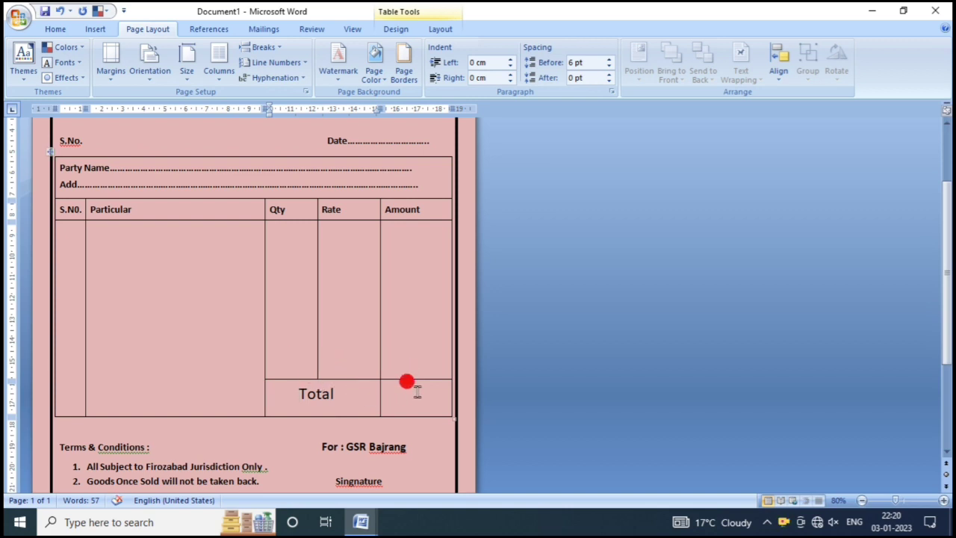
left_click(401, 391)
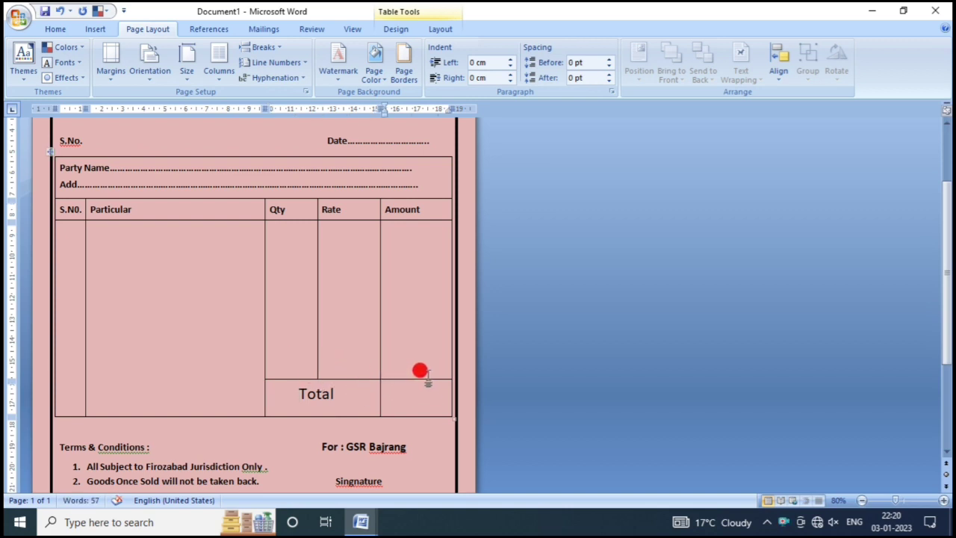
Step: Drag the items table's bottom edge down to lengthen the table
scroll(336, 287, "up", 3)
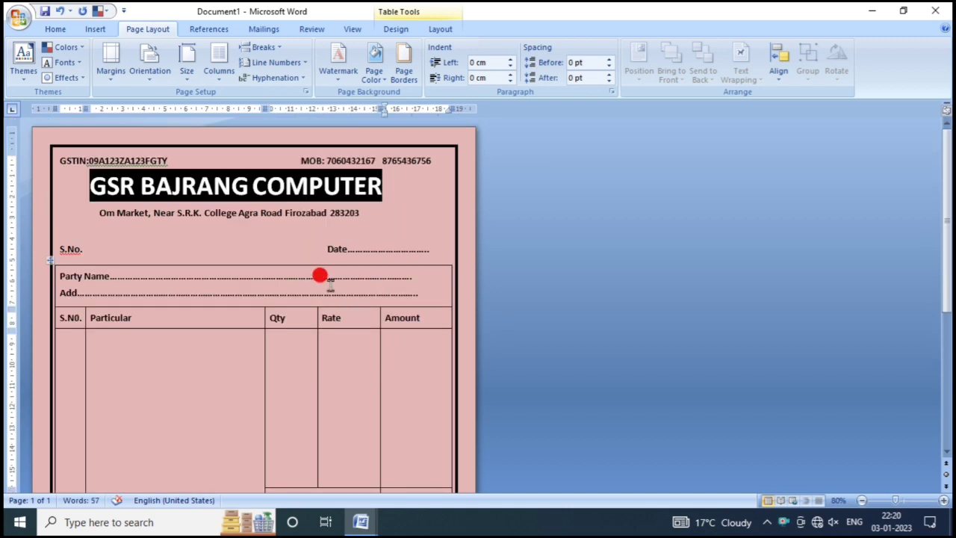
scroll(306, 258, "down", 6)
scroll(229, 172, "up", 1)
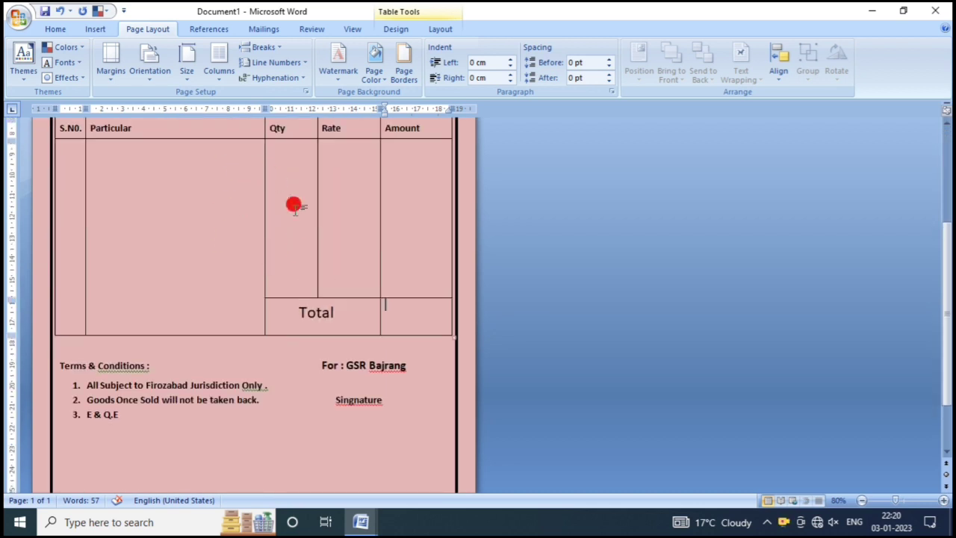
scroll(216, 273, "down", 3)
left_click_drag(188, 255, 198, 311)
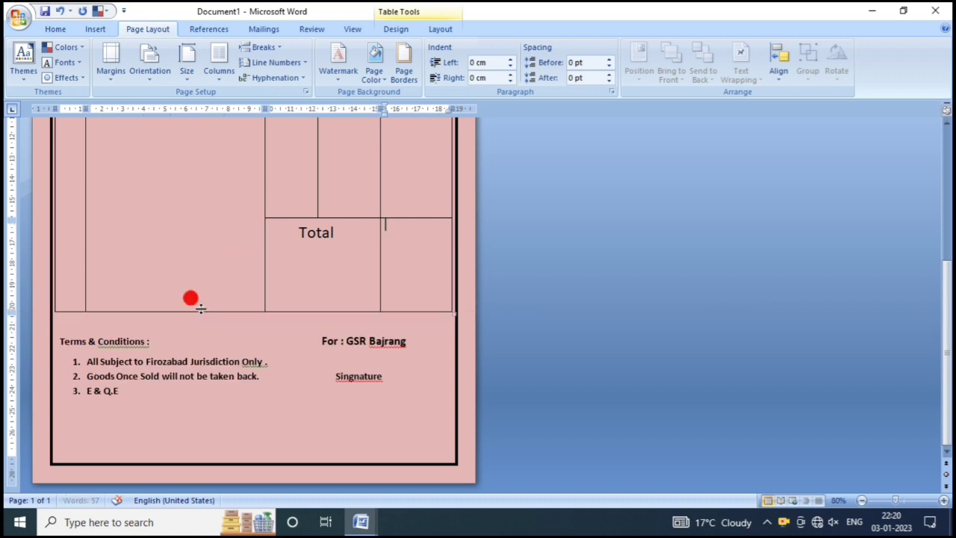
Step: Deepen the Total row, then raise the table's bottom edge so the bill fits one page
scroll(260, 318, "up", 4)
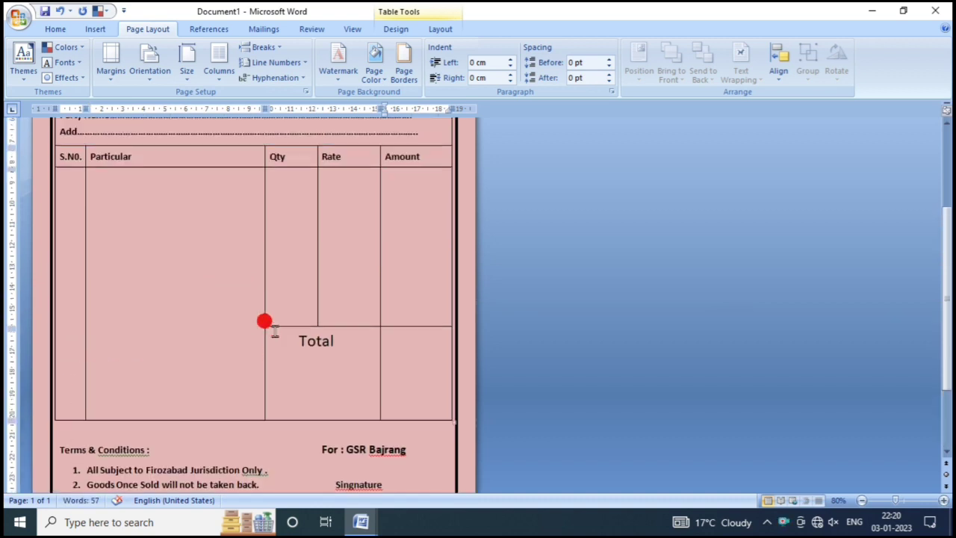
scroll(311, 305, "down", 3)
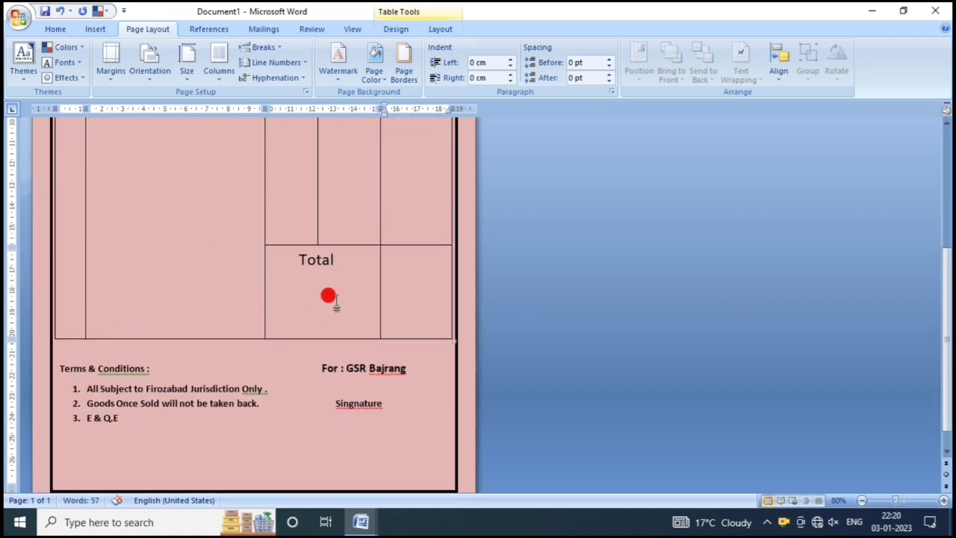
left_click_drag(313, 244, 324, 302)
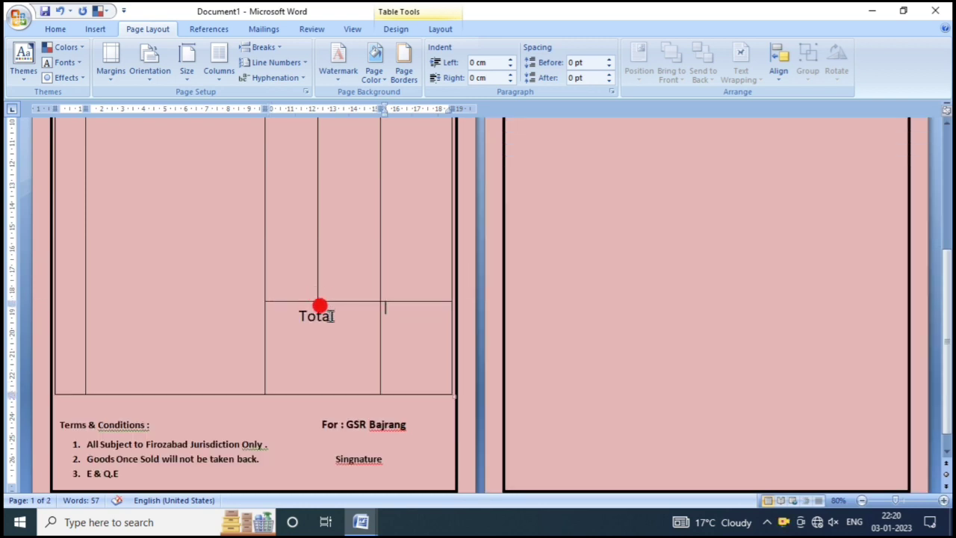
scroll(330, 317, "down", 1)
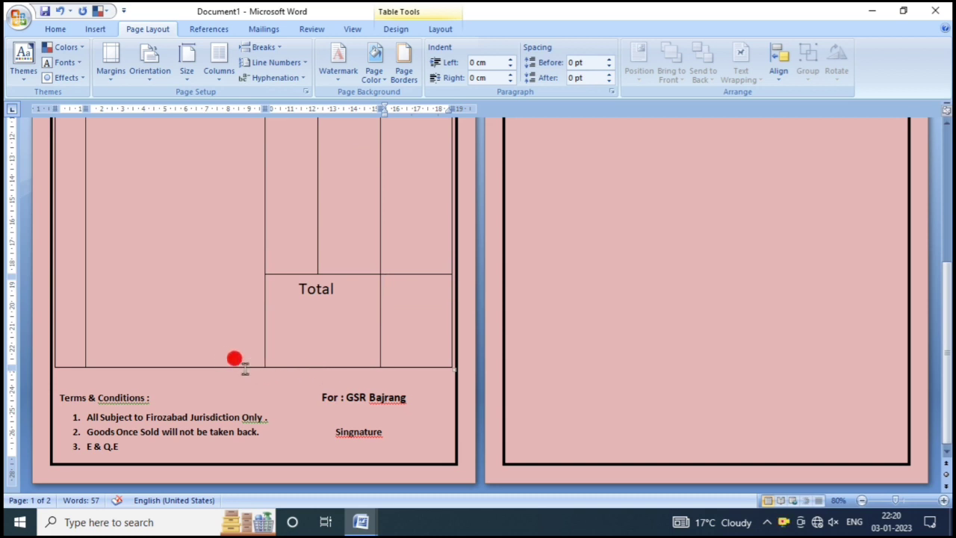
left_click_drag(245, 366, 244, 333)
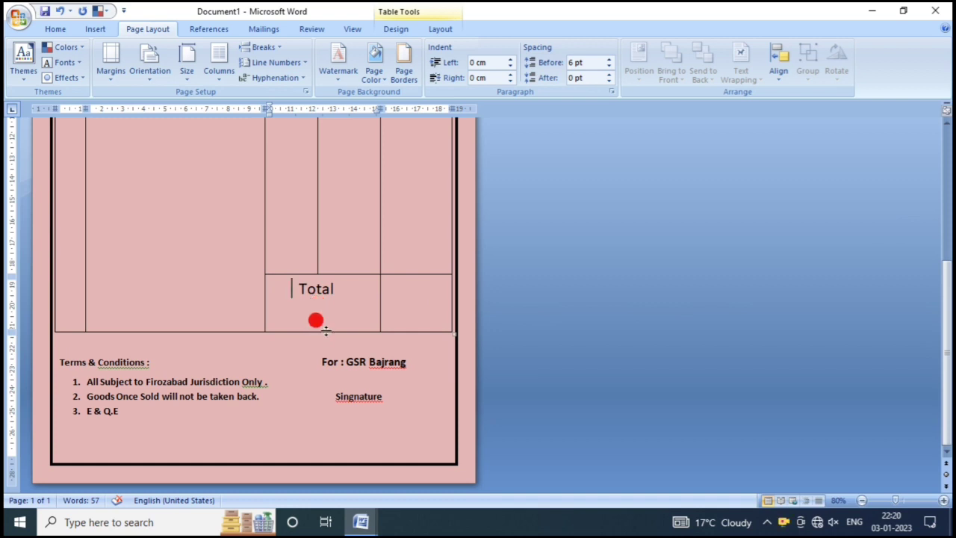
Step: Delete the old label and retype 'Total' in the merged bottom cell, then review the page
left_click_drag(298, 289, 337, 282)
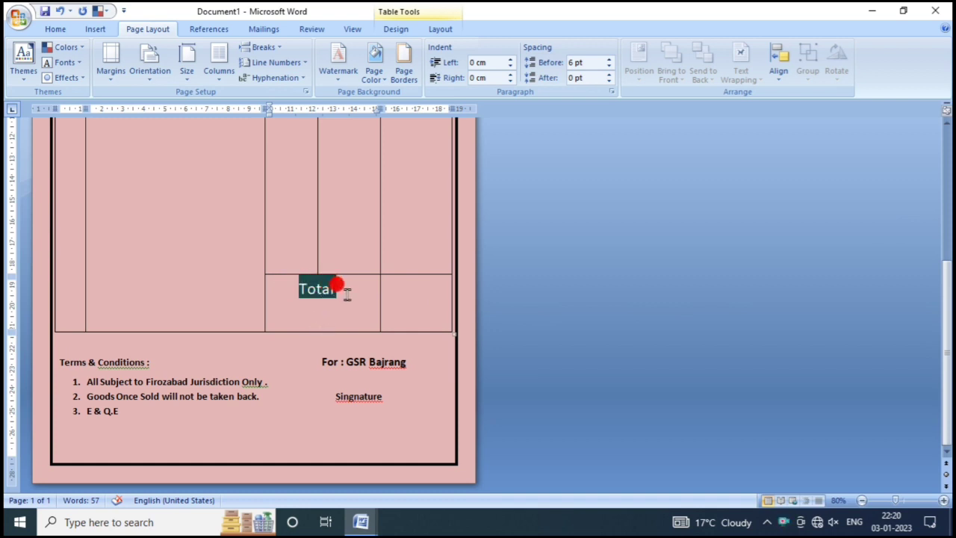
key("Delete")
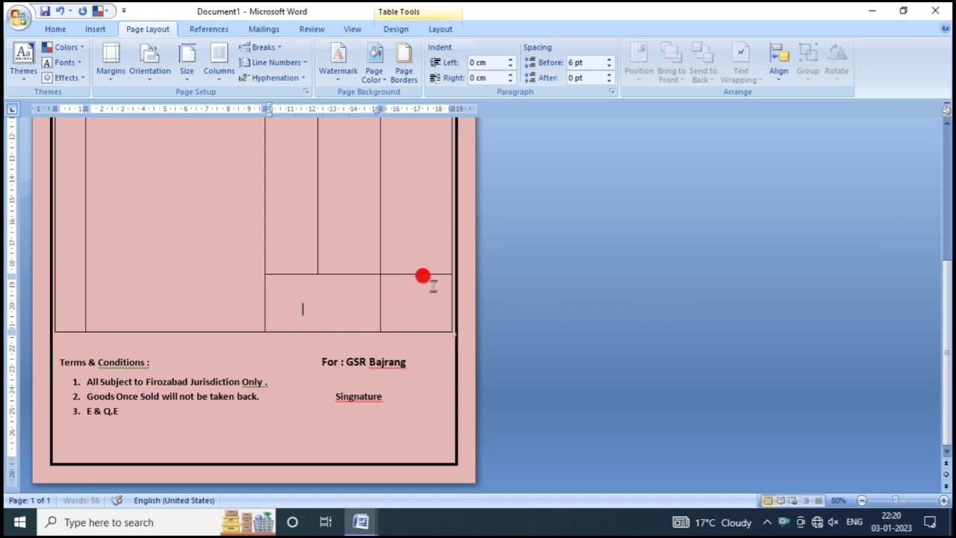
type("Tr")
key("BackSpace")
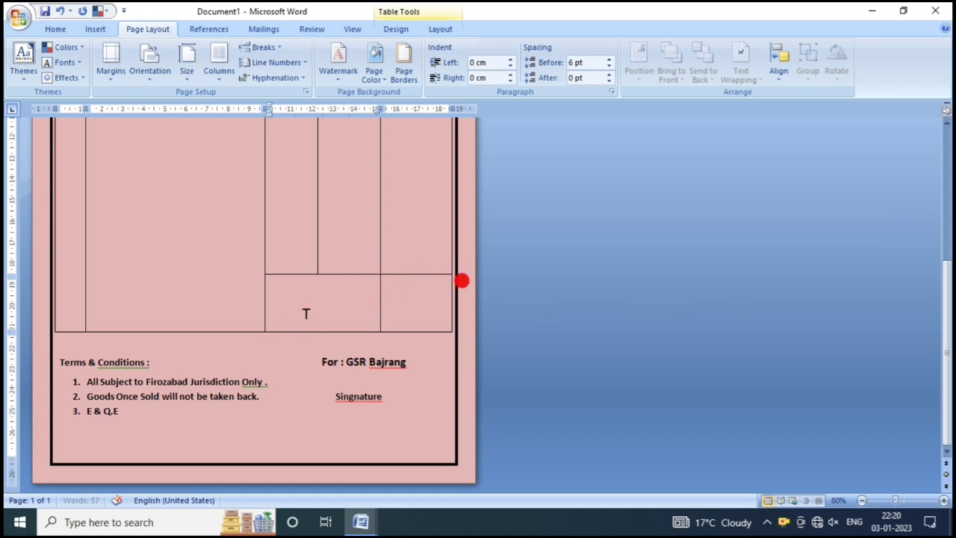
type("otal")
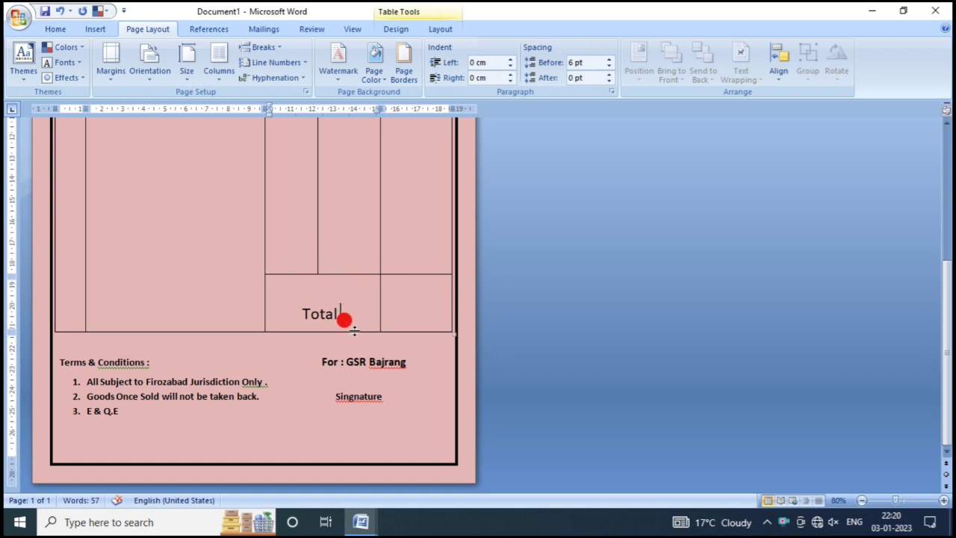
scroll(347, 317, "up", 1)
scroll(352, 320, "up", 2)
scroll(355, 322, "up", 1)
scroll(354, 295, "down", 4)
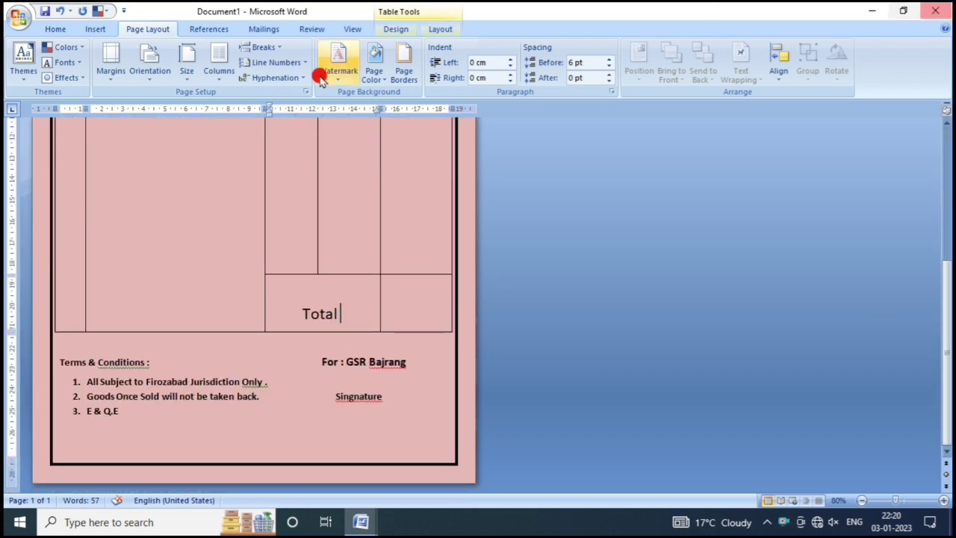
scroll(229, 455, "up", 1)
scroll(225, 461, "up", 3)
scroll(227, 464, "up", 2)
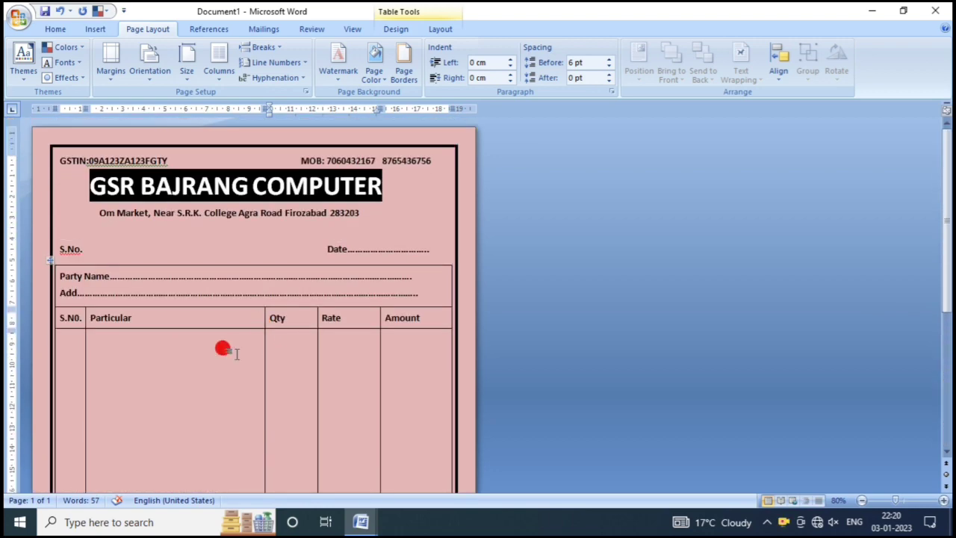
scroll(270, 318, "up", 2, "ctrl")
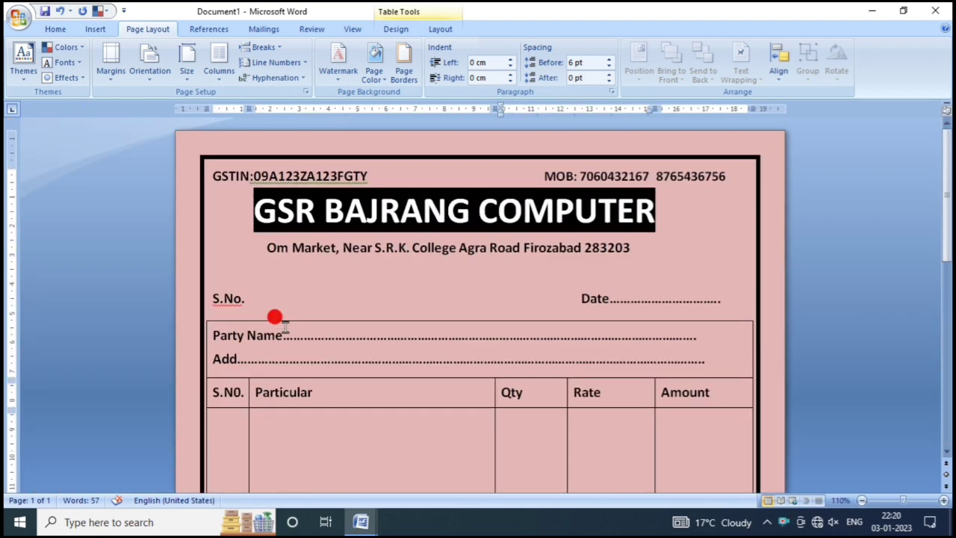
scroll(482, 337, "up", 2, "ctrl")
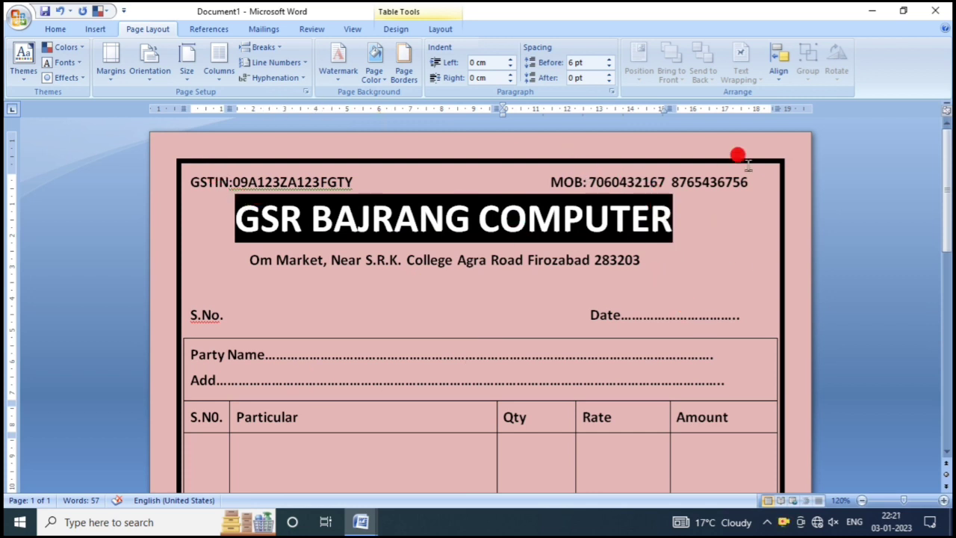
scroll(419, 221, "down", 1)
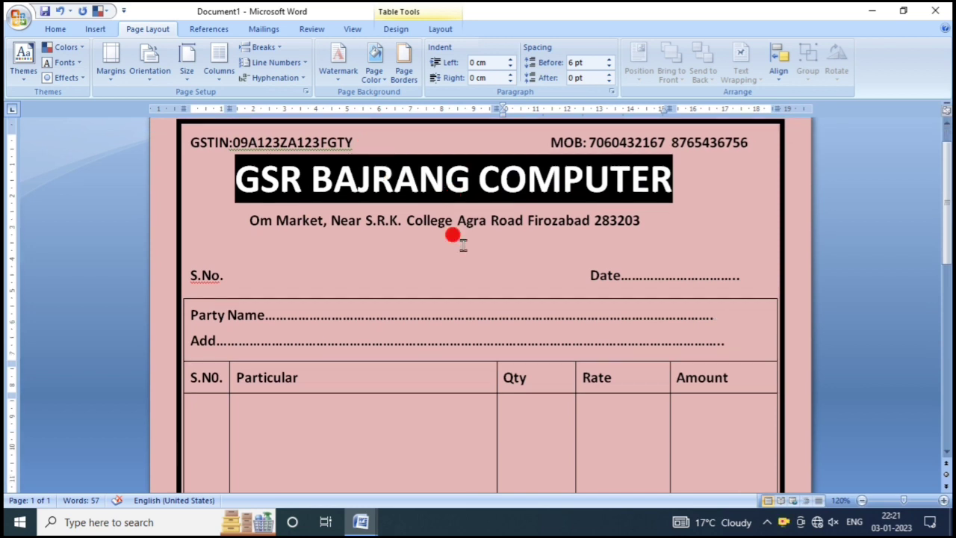
scroll(424, 230, "down", 1)
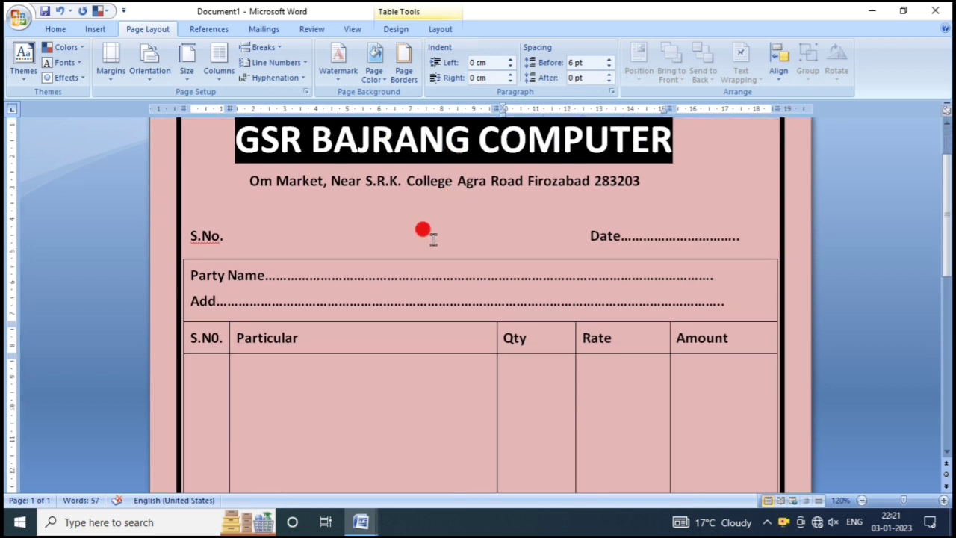
left_click(242, 237)
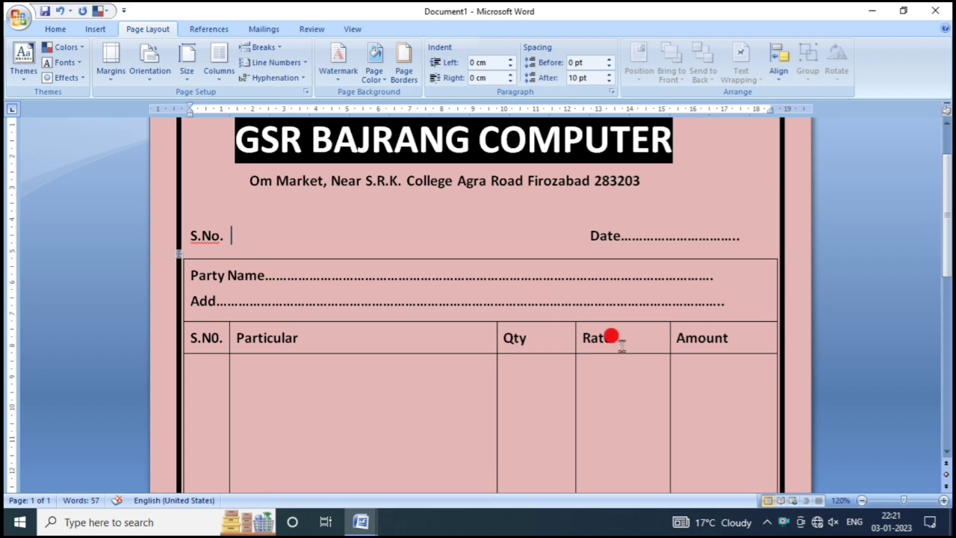
scroll(725, 302, "down", 3)
scroll(528, 259, "down", 2)
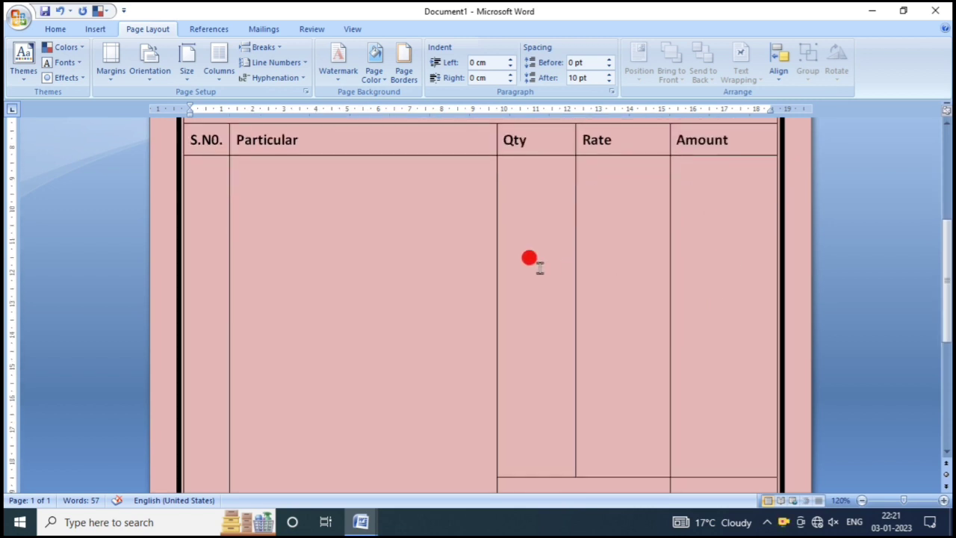
scroll(277, 202, "up", 2)
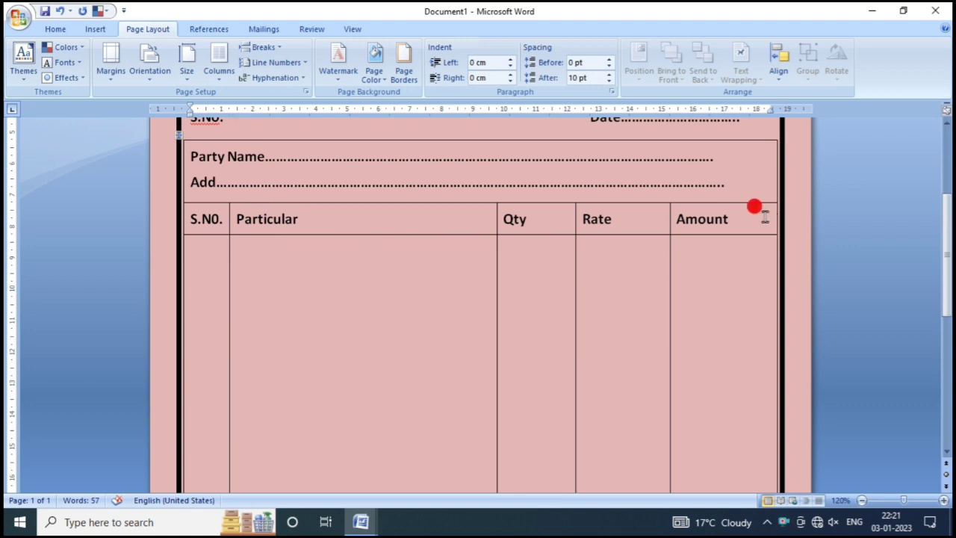
scroll(717, 216, "down", 3)
scroll(717, 233, "down", 3)
scroll(691, 240, "down", 3)
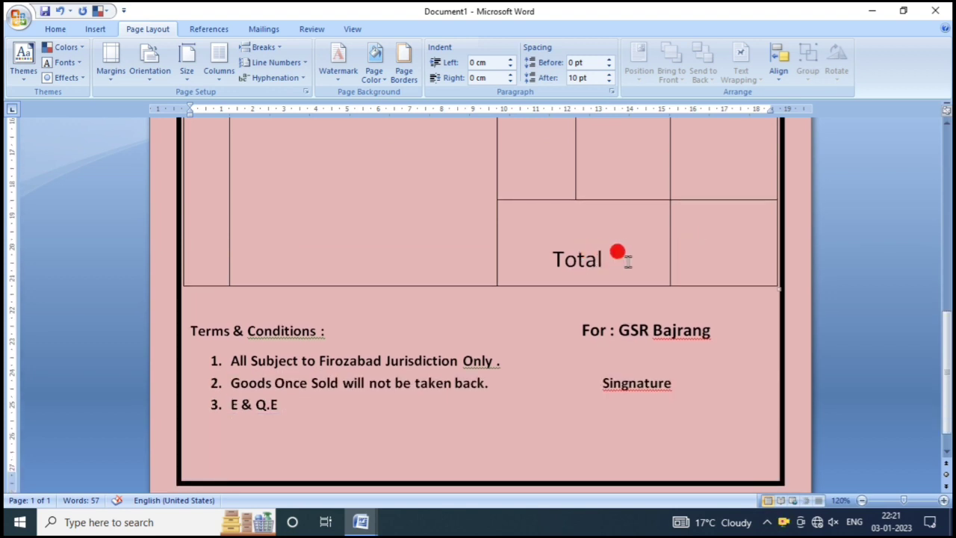
Step: Bold the 'Total' label in the table's bottom row and check the result
left_click_drag(636, 260, 545, 254)
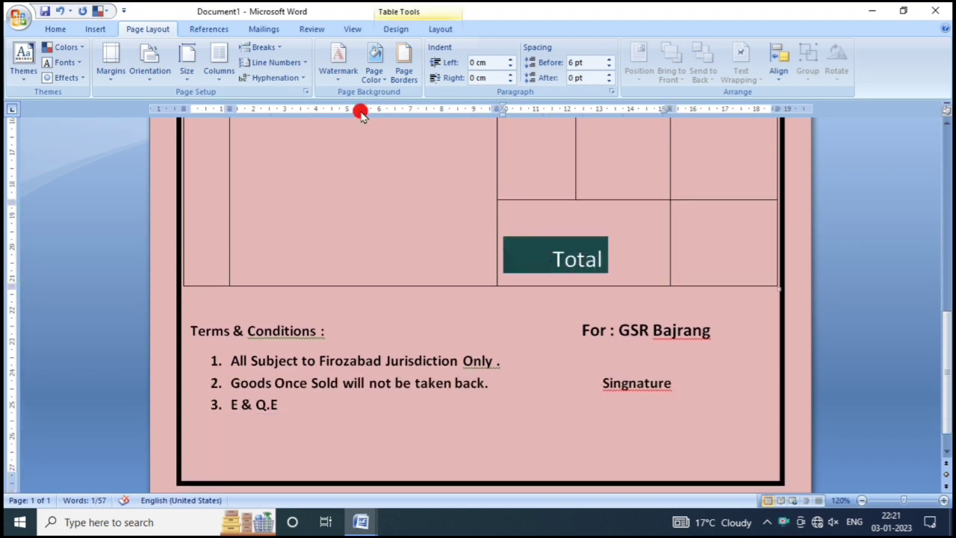
left_click(55, 29)
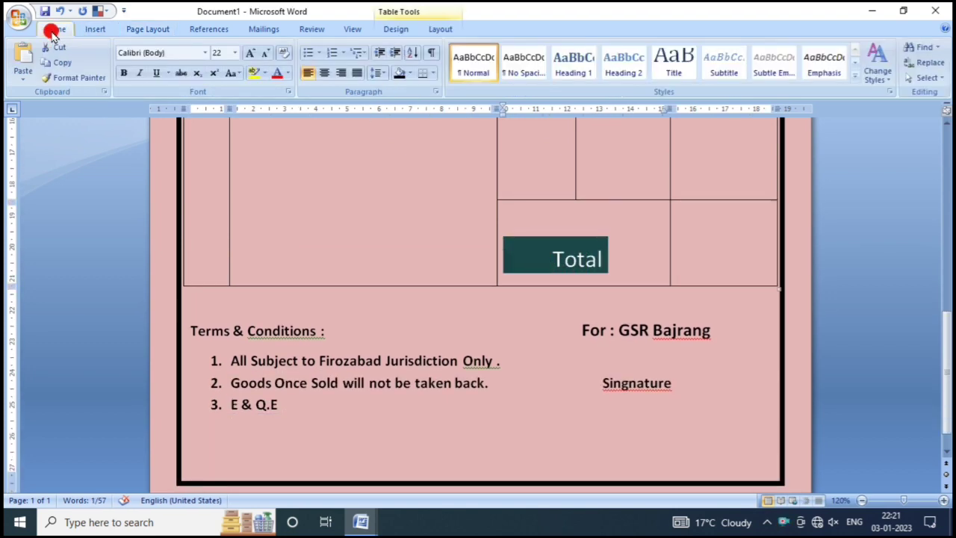
left_click(124, 72)
left_click(598, 235)
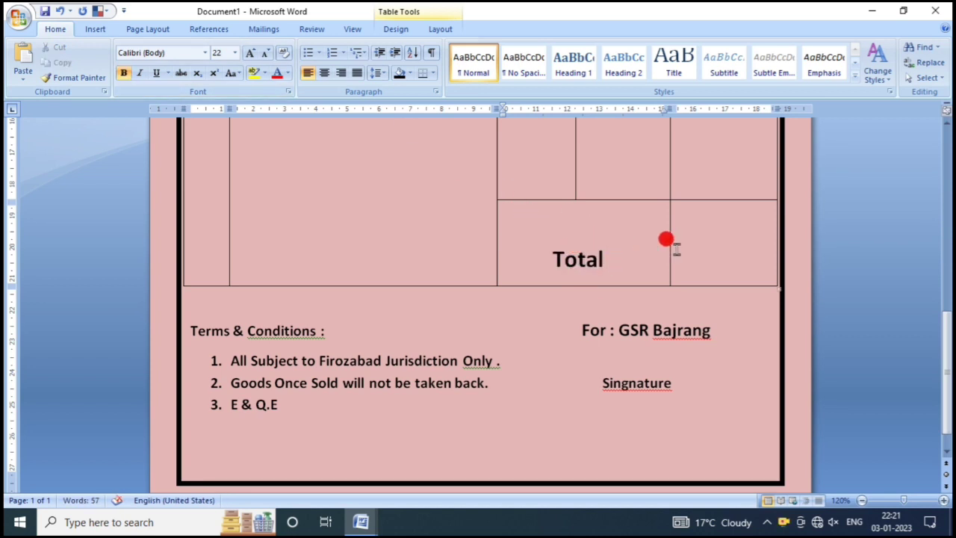
scroll(676, 250, "down", 1)
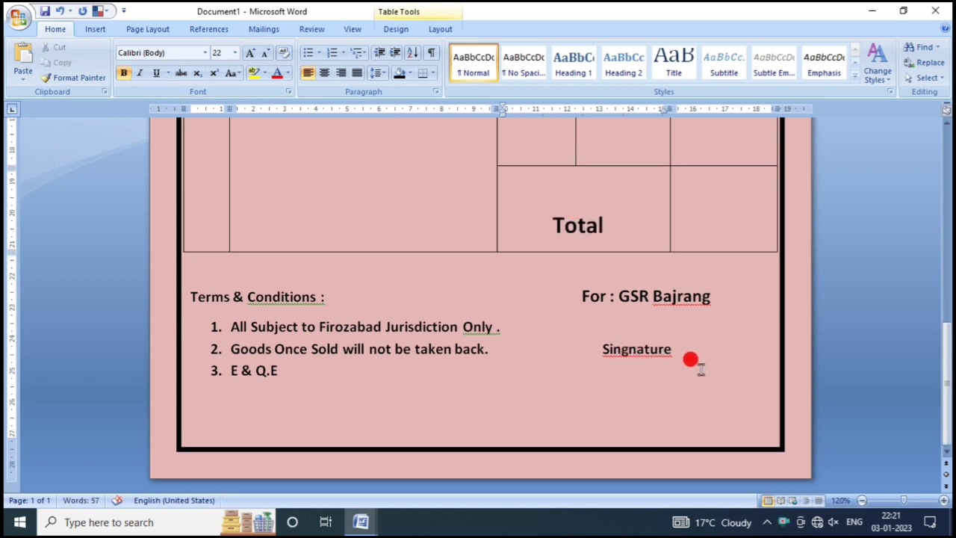
scroll(690, 360, "up", 5)
scroll(513, 363, "up", 10)
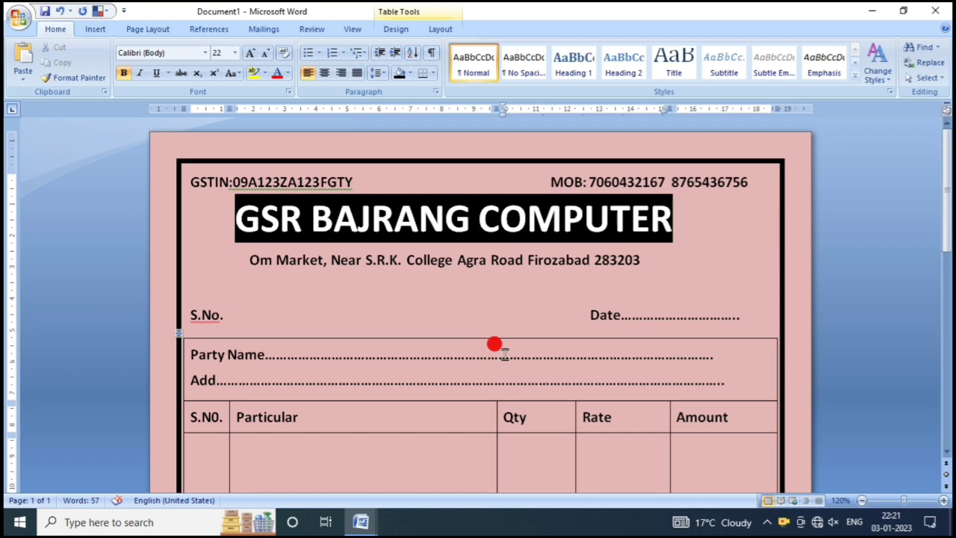
left_click(13, 18)
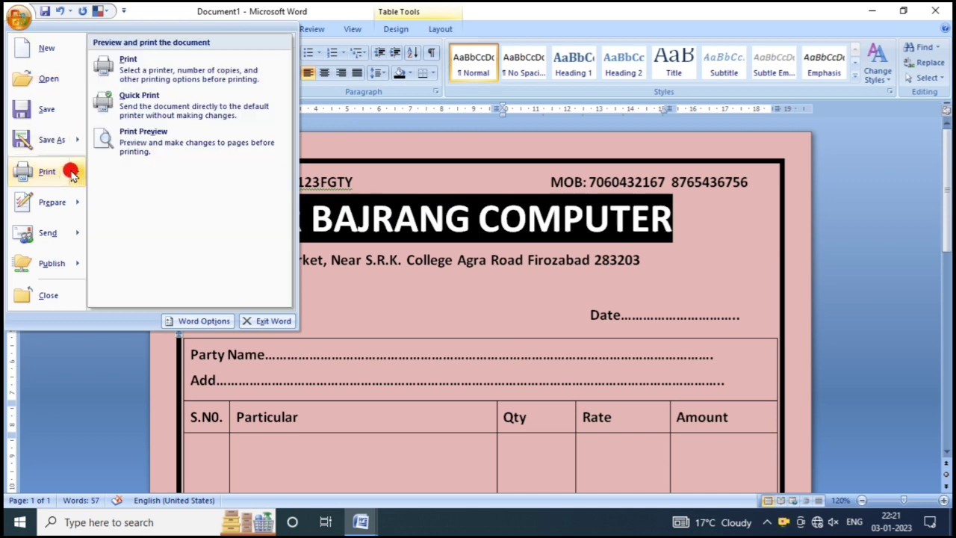
mouse_move(47, 171)
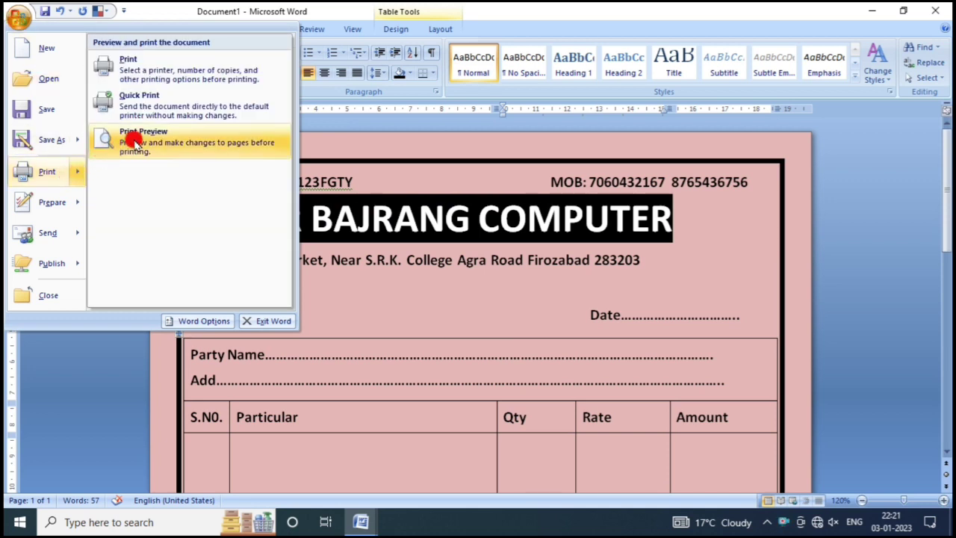
left_click(132, 141)
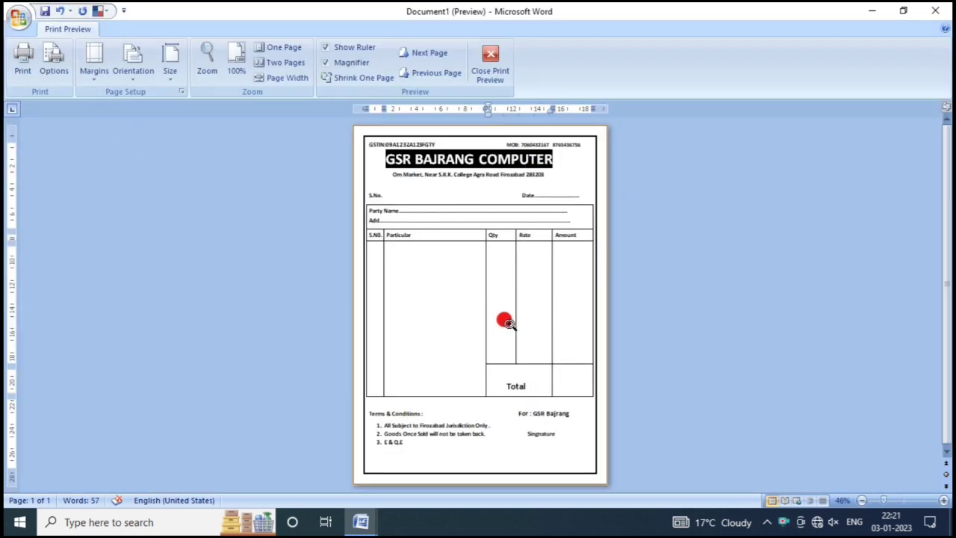
scroll(526, 320, "up", 1, "ctrl")
scroll(482, 339, "up", 1, "ctrl")
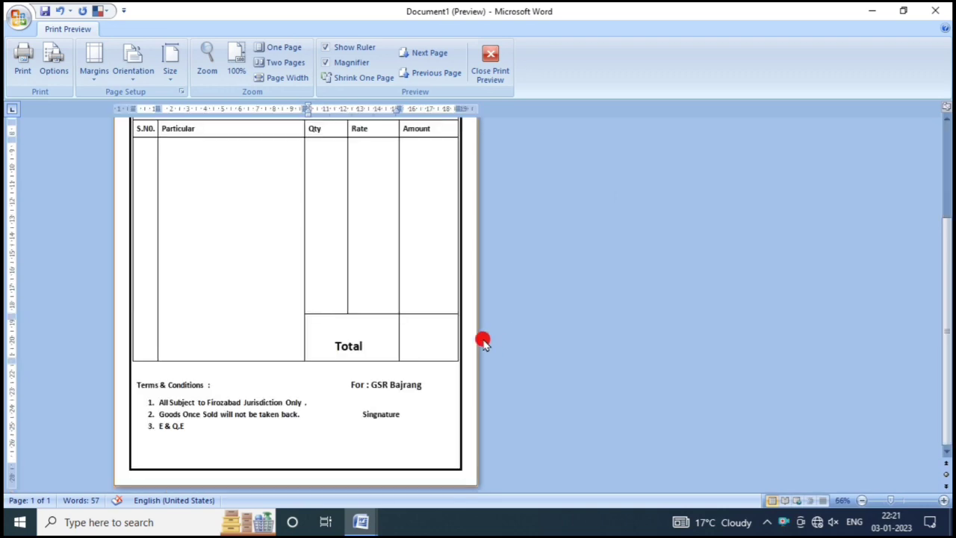
scroll(386, 344, "up", 2, "ctrl")
scroll(439, 328, "up", 2, "ctrl")
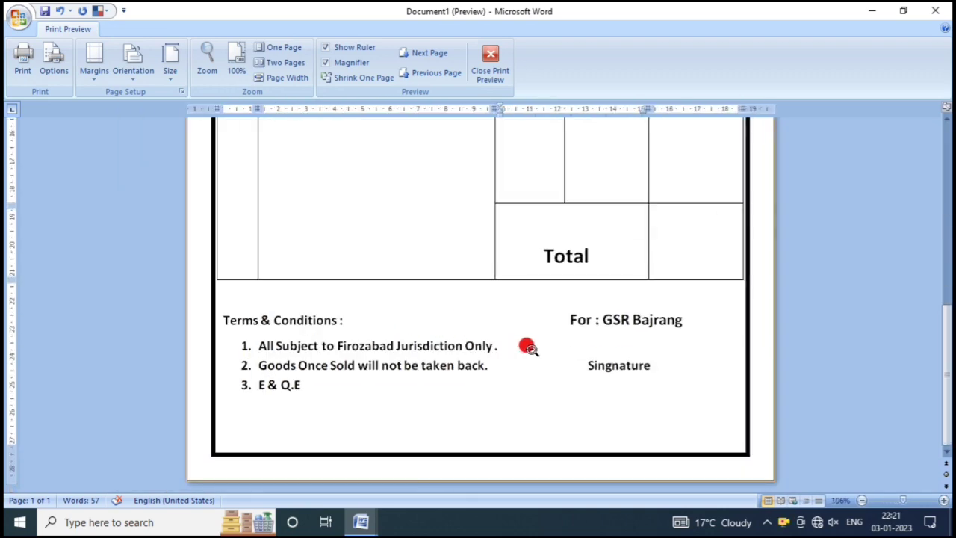
scroll(563, 335, "up", 3)
scroll(565, 326, "up", 8)
scroll(560, 313, "up", 3)
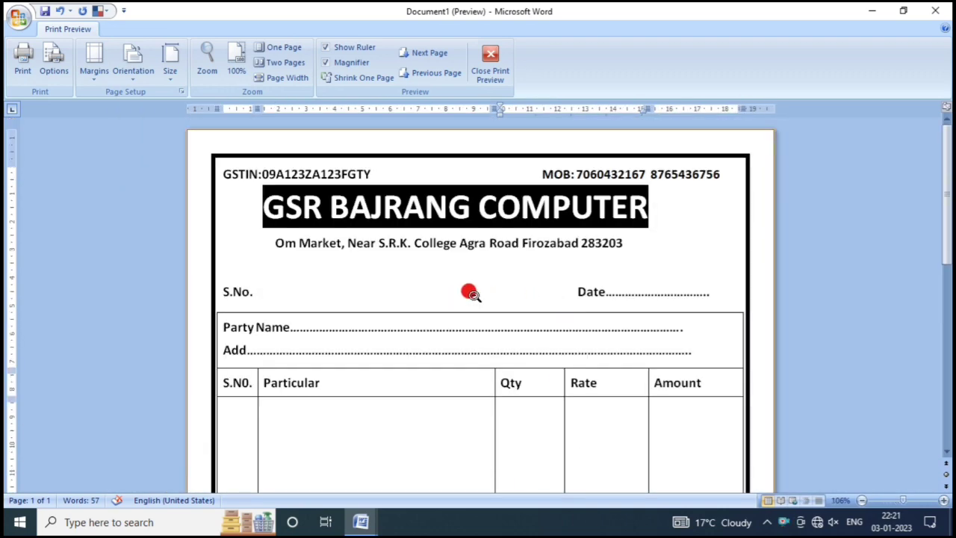
scroll(507, 288, "down", 2, "ctrl")
scroll(511, 295, "down", 4, "ctrl")
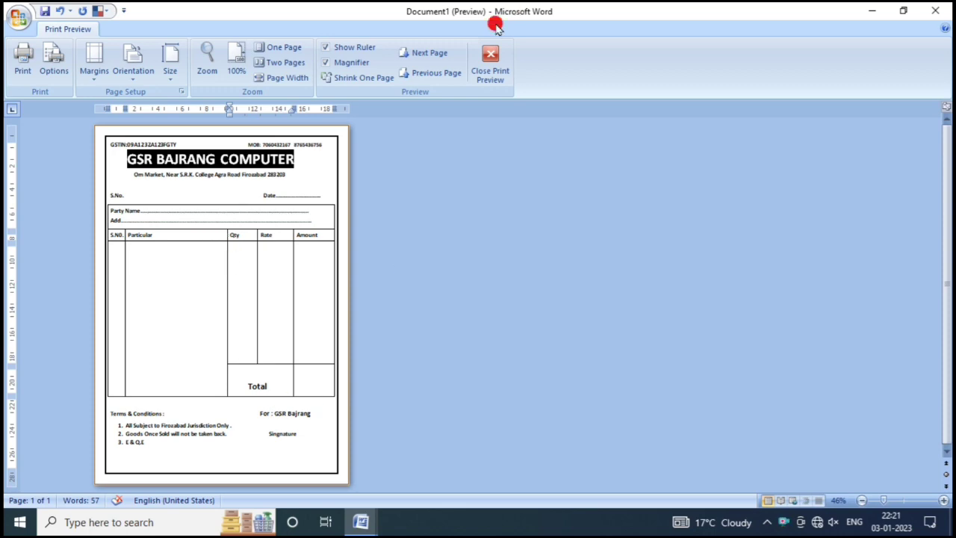
left_click(489, 64)
scroll(448, 282, "up", 3)
scroll(450, 279, "up", 5)
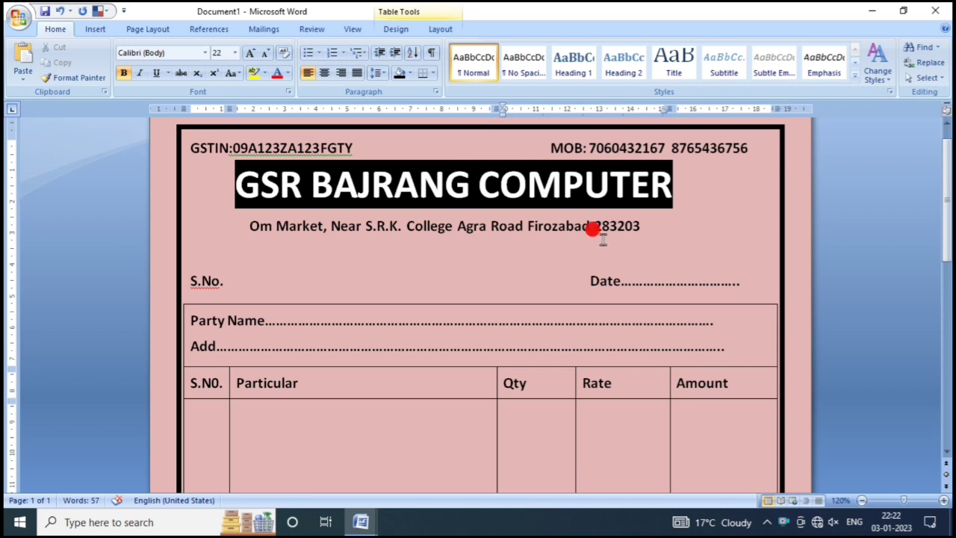
scroll(548, 263, "down", 1)
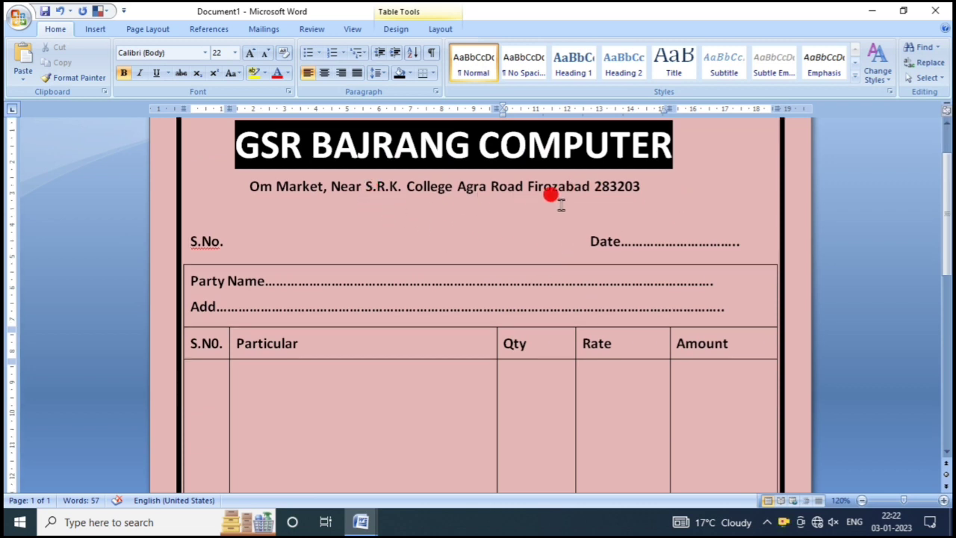
scroll(549, 195, "up", 2)
scroll(351, 295, "down", 1)
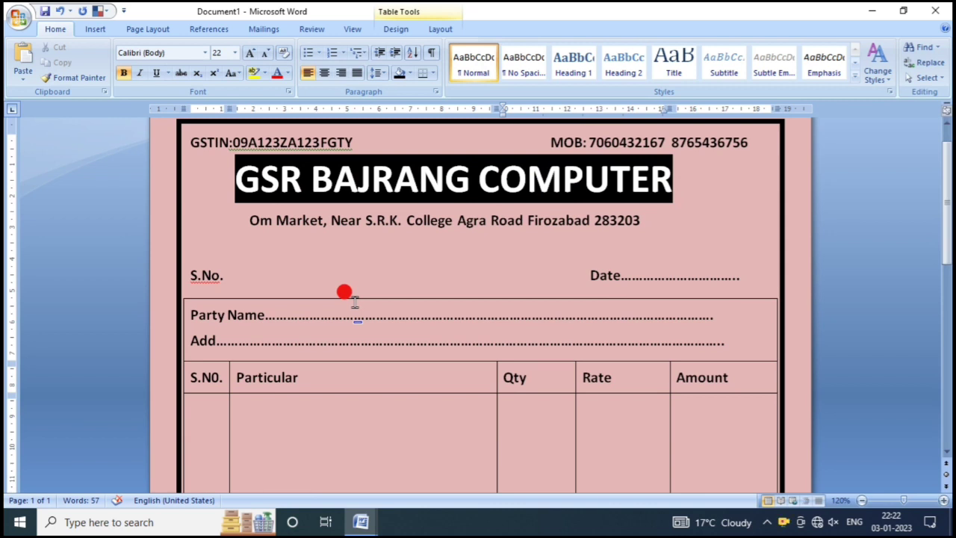
scroll(280, 236, "down", 2)
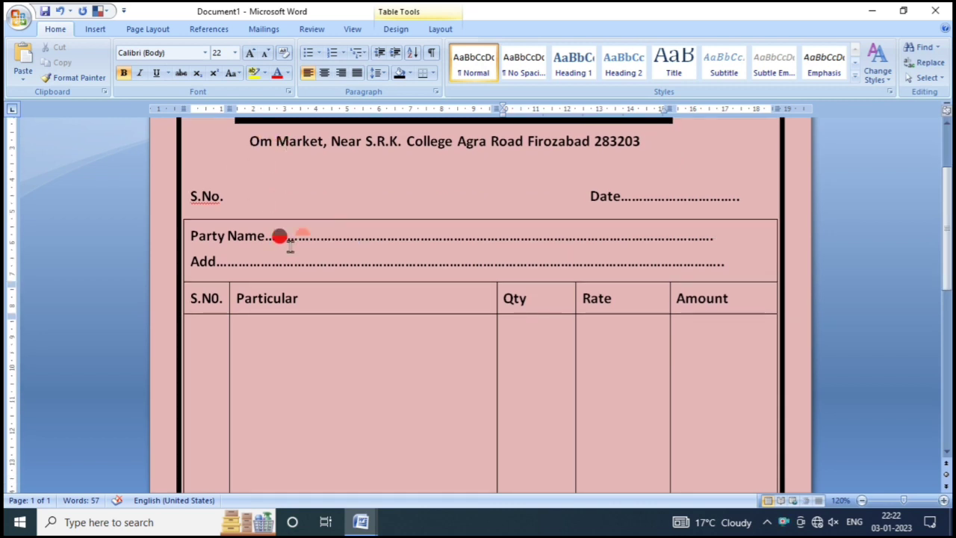
scroll(470, 277, "down", 5)
scroll(573, 374, "down", 3)
scroll(574, 372, "down", 4)
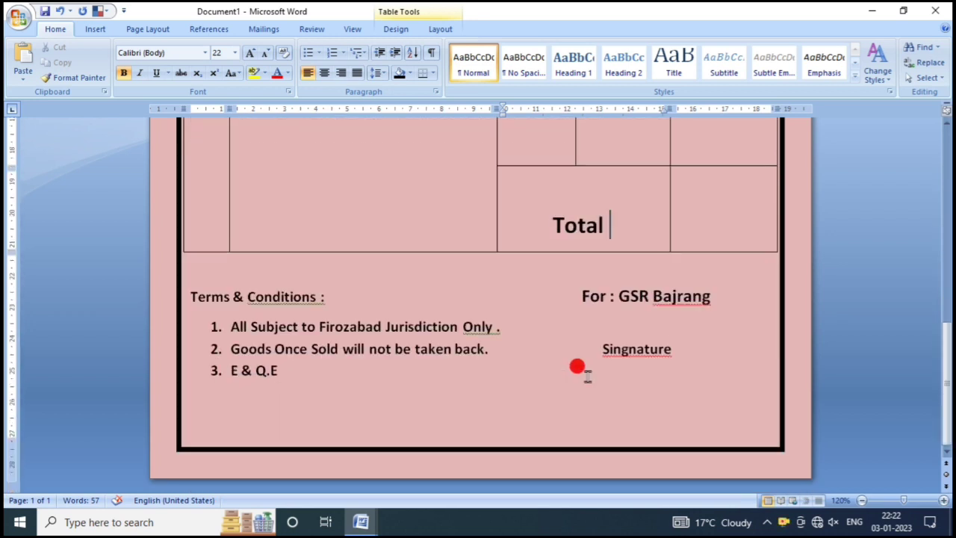